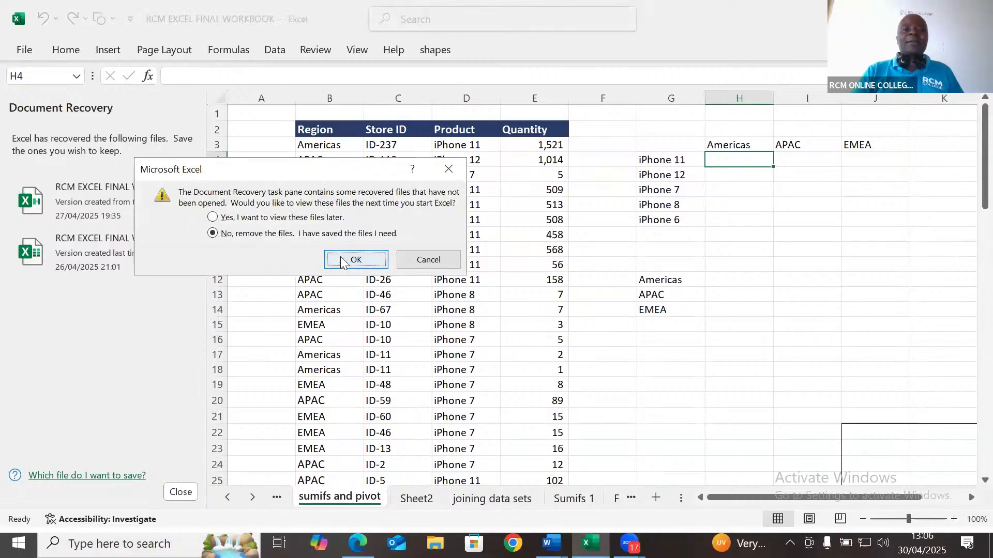
Discard the unopened recovered files and create a new blank workbook.
{"action": "left_click", "coordinate": [341, 257]}
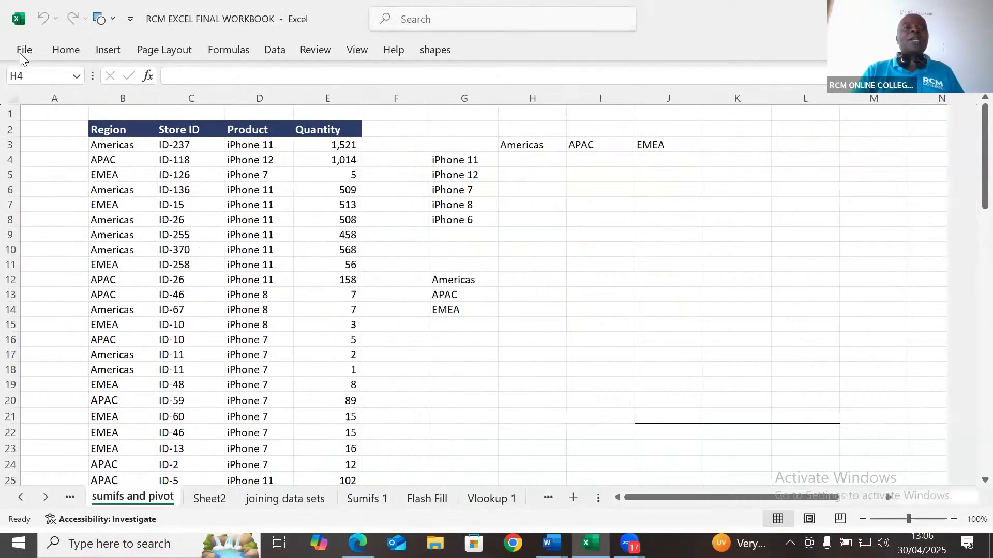
{"action": "left_click", "coordinate": [23, 52]}
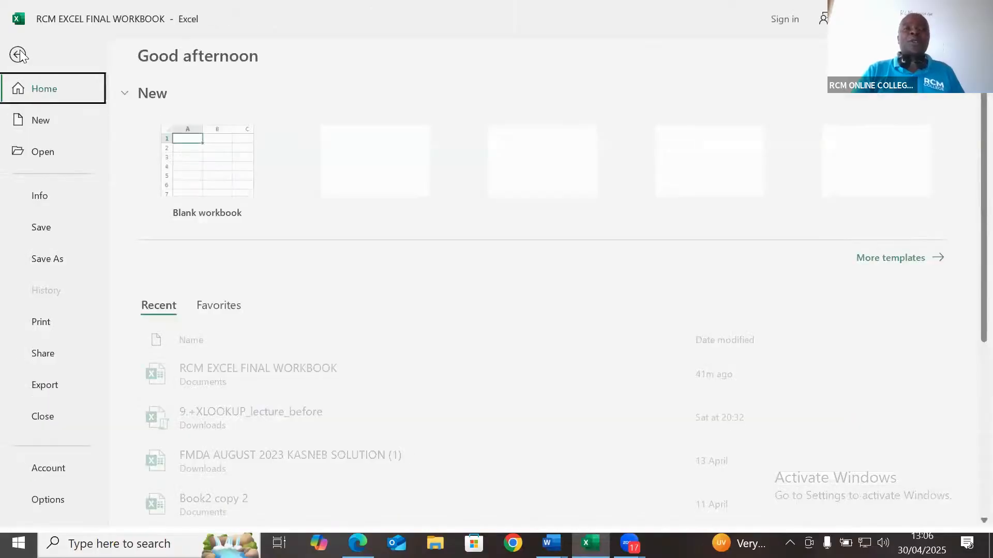
{"action": "left_click", "coordinate": [214, 177]}
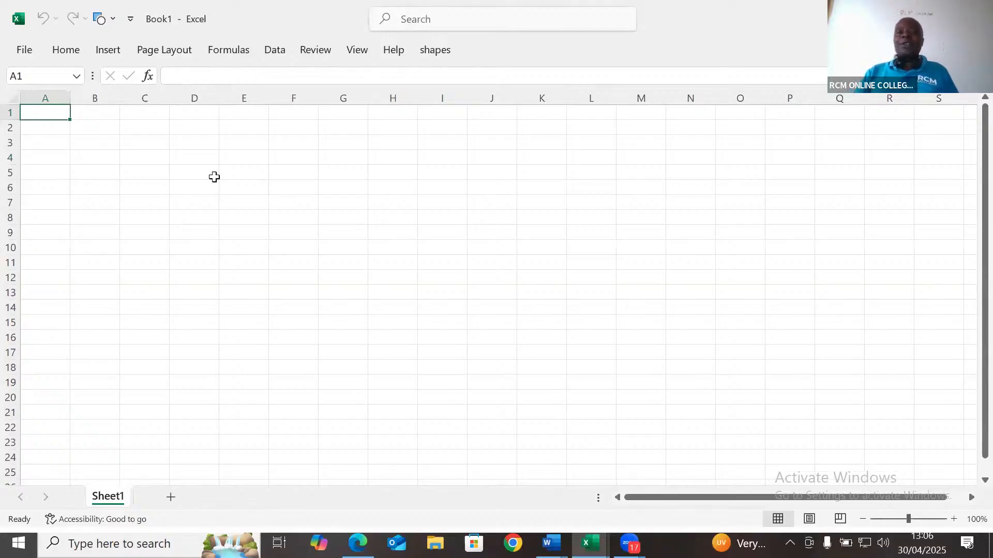
Enter the column headings PRICE in cell E5 and QUANTITY in cell D5.
{"action": "left_click", "coordinate": [250, 171]}
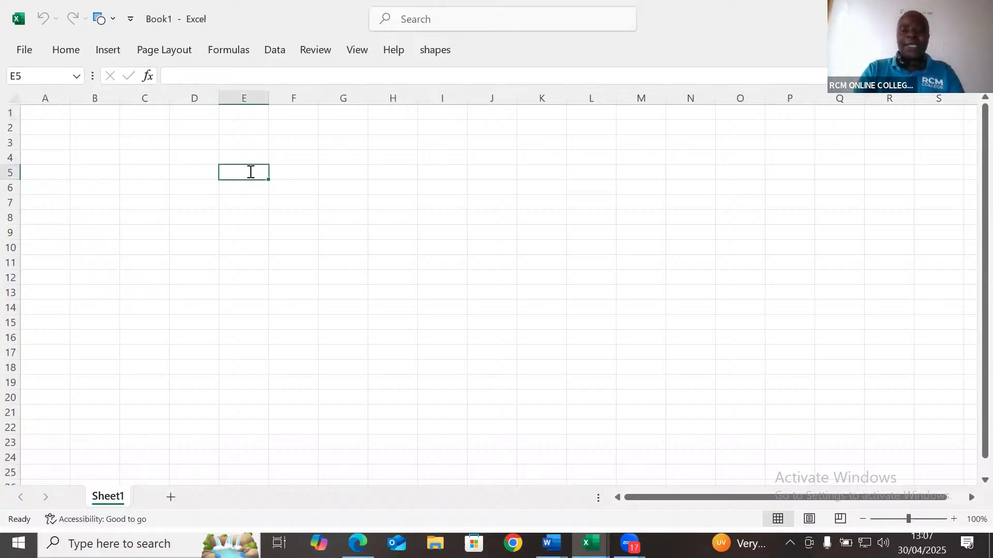
{"action": "type", "text": "PRICE"}
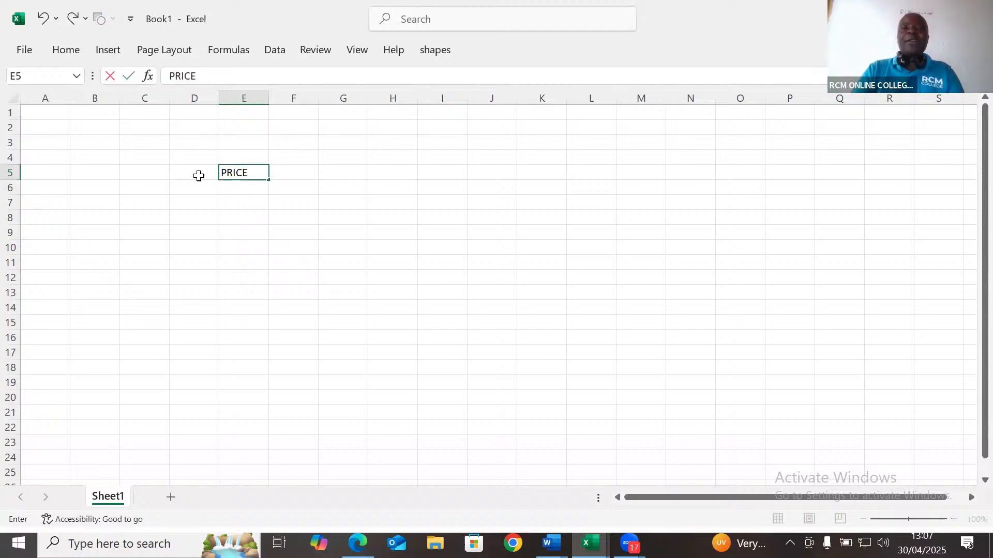
{"action": "left_click", "coordinate": [186, 174]}
{"action": "type", "text": "QU"}
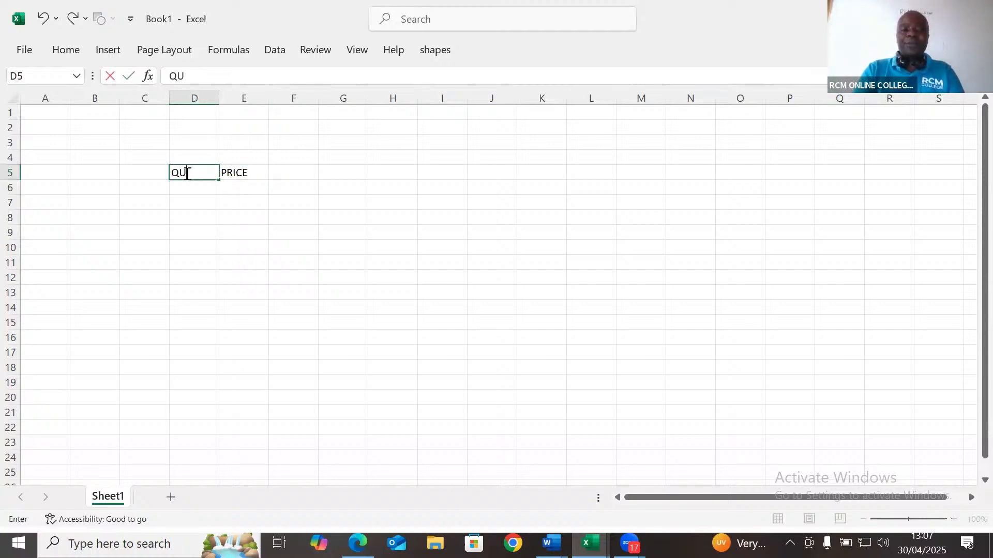
{"action": "type", "text": "ANTITY"}
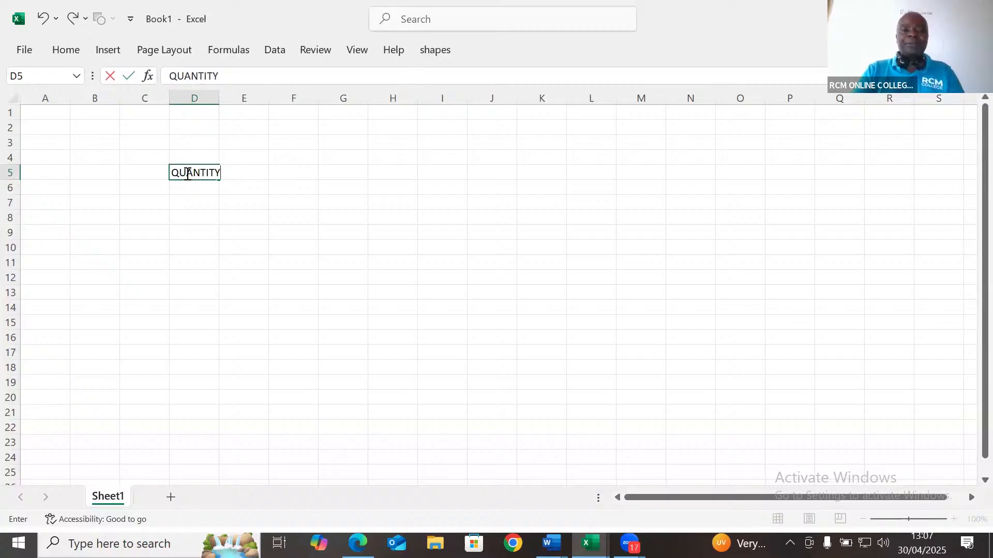
{"action": "key", "text": "Return"}
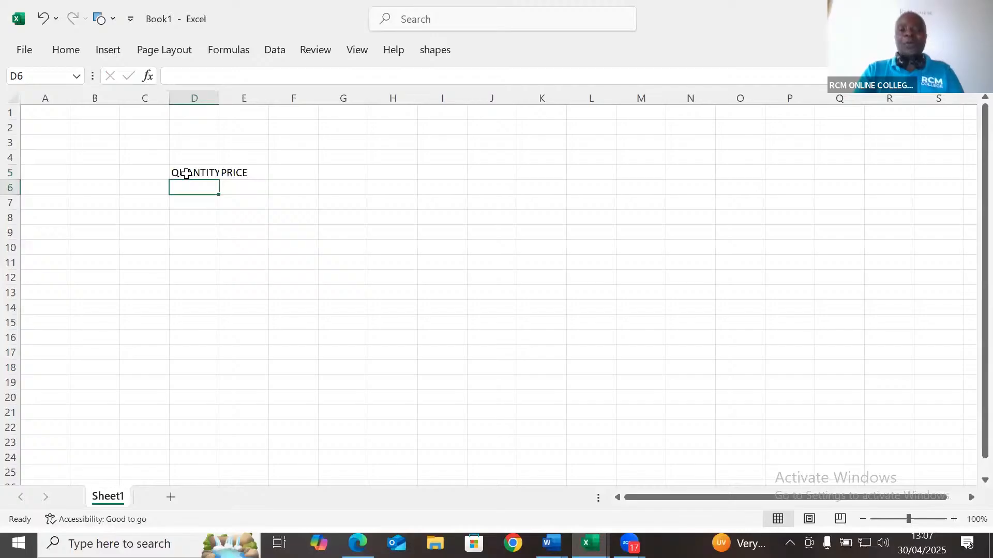
Fill the QUANTITY column with 12, 17, 19 and 34 in cells D6 to D9.
{"action": "type", "text": "12"}
{"action": "key", "text": "Return"}
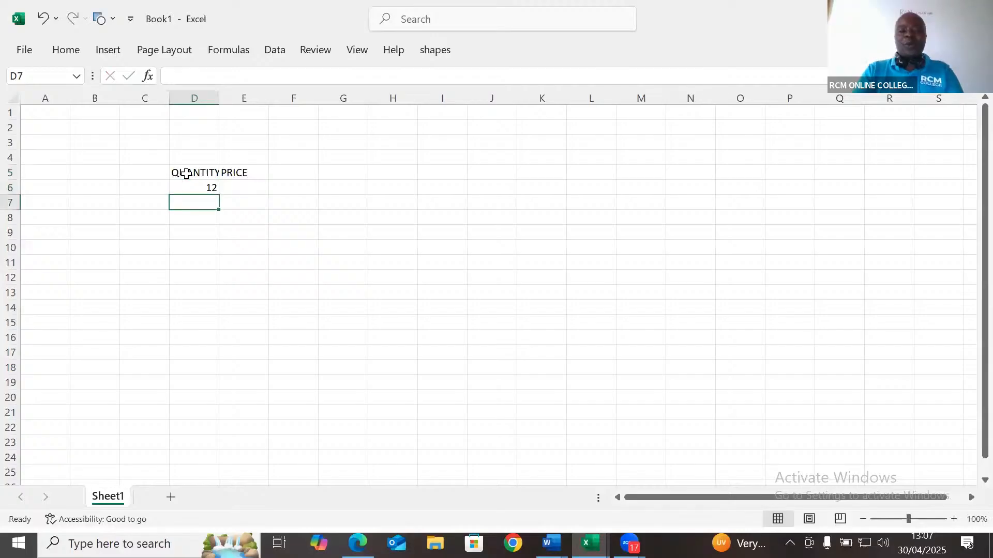
{"action": "type", "text": "17"}
{"action": "key", "text": "Return"}
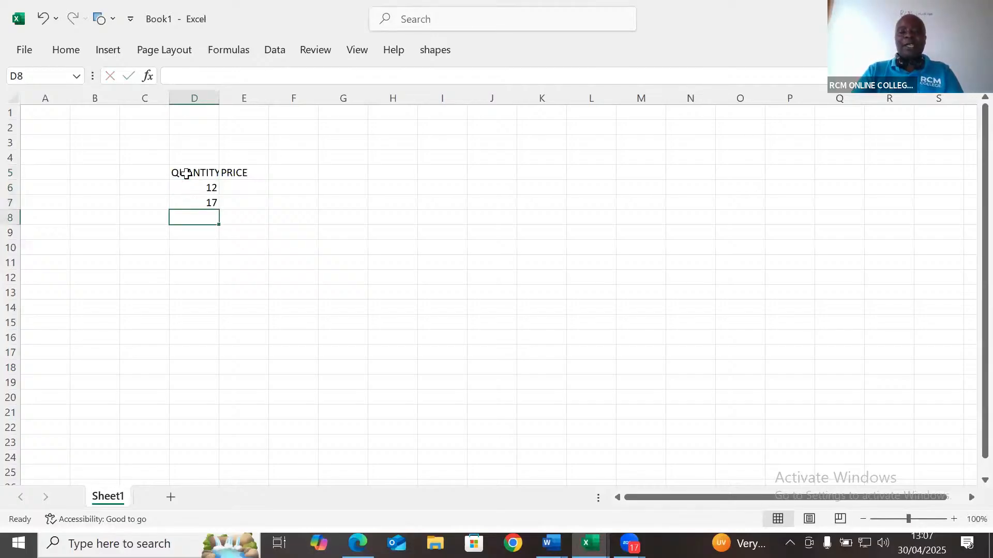
{"action": "type", "text": "19"}
{"action": "key", "text": "Return"}
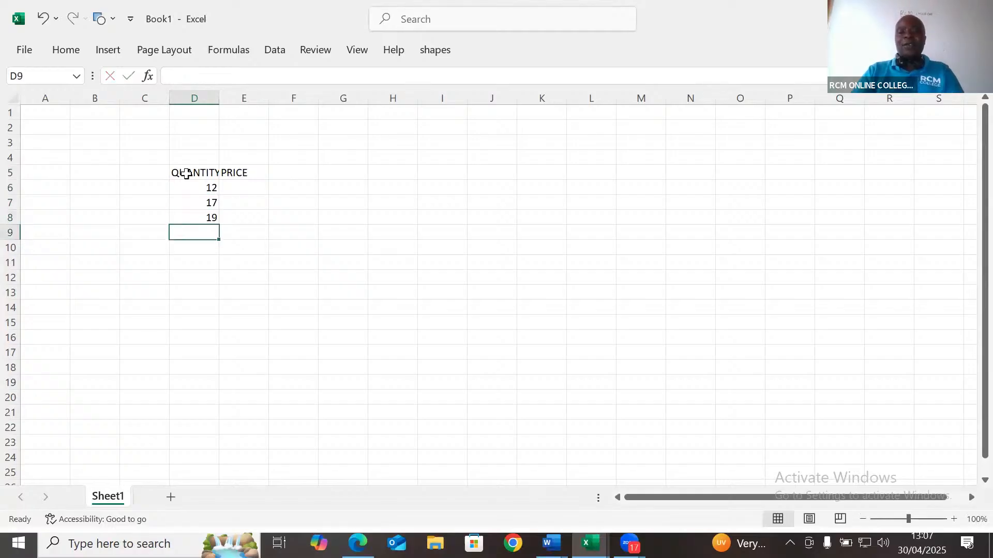
{"action": "type", "text": "34"}
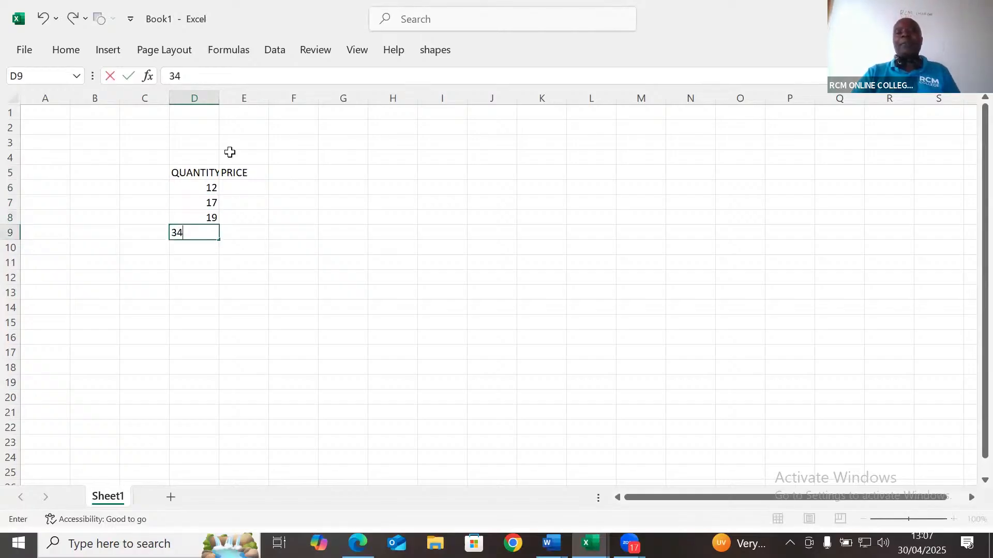
Fill the PRICE column with 6, 7, 9 and 7 in cells E6 to E9.
{"action": "left_click", "coordinate": [242, 187]}
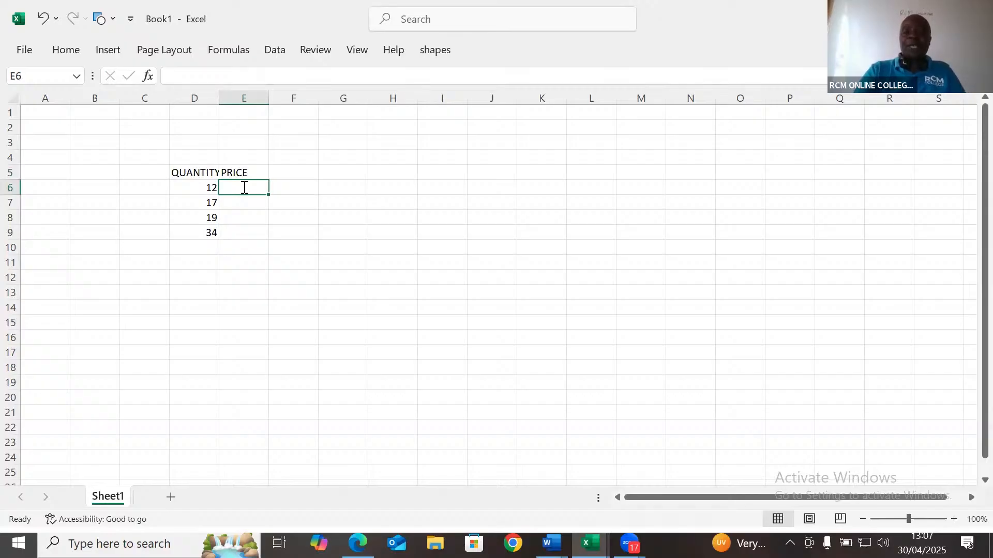
{"action": "type", "text": "6"}
{"action": "key", "text": "Return"}
{"action": "type", "text": "7"}
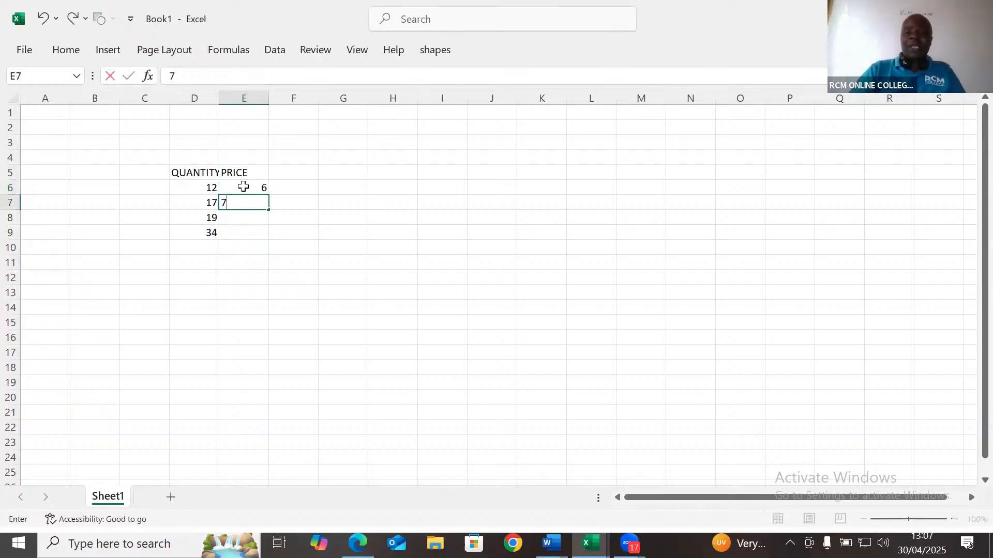
{"action": "key", "text": "Return"}
{"action": "type", "text": "9"}
{"action": "key", "text": "Return"}
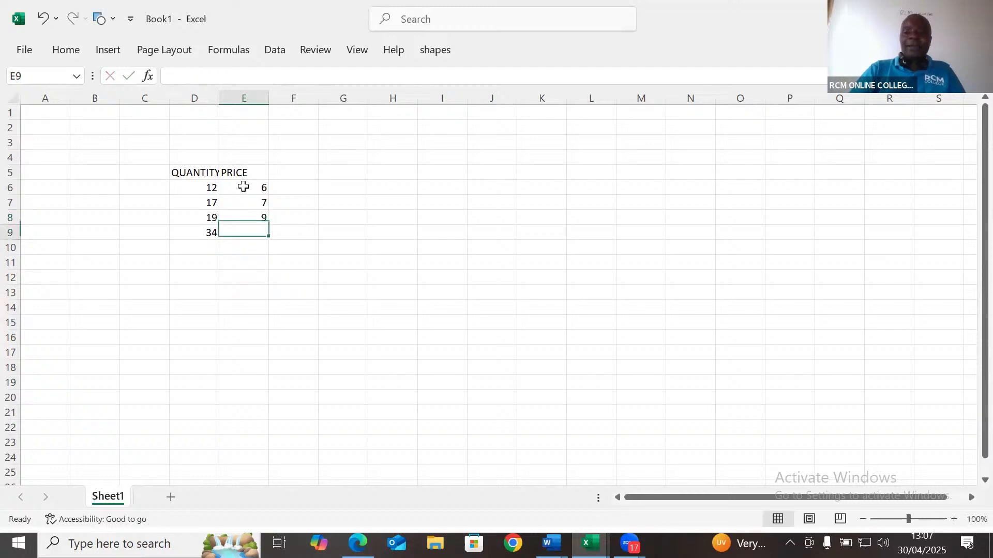
{"action": "type", "text": "7"}
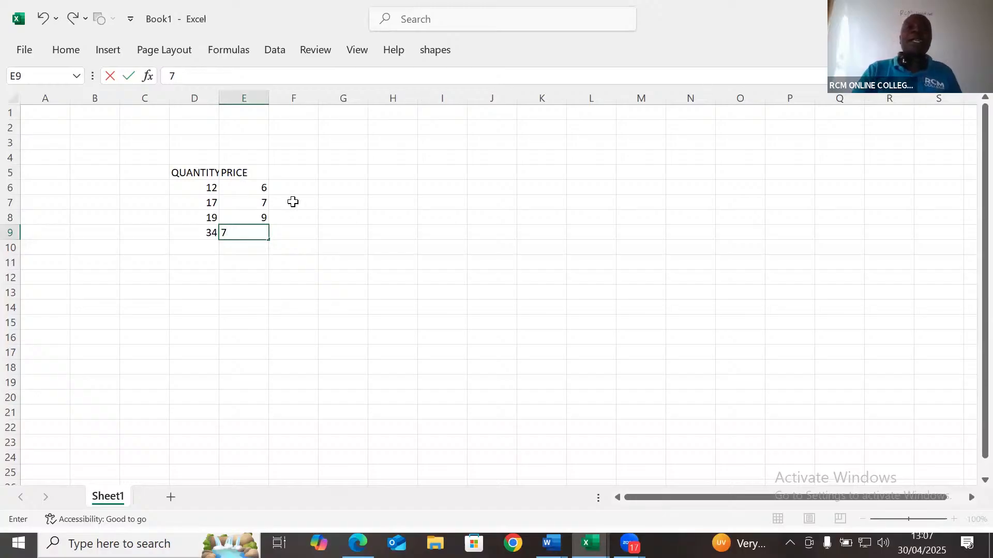
Enter the heading REVENUE=P*Q in cell F5, beside the PRICE heading.
{"action": "left_click", "coordinate": [295, 175]}
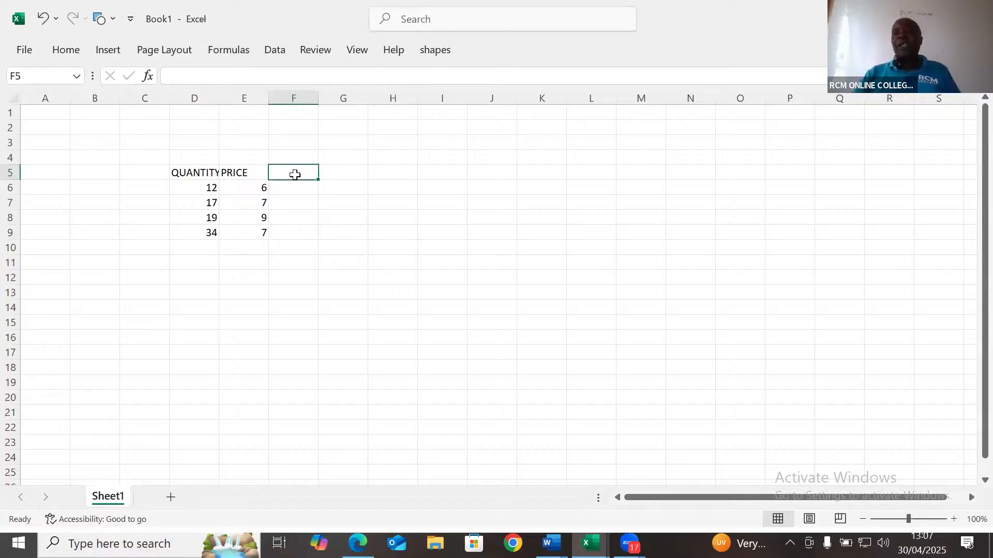
{"action": "type", "text": "R"}
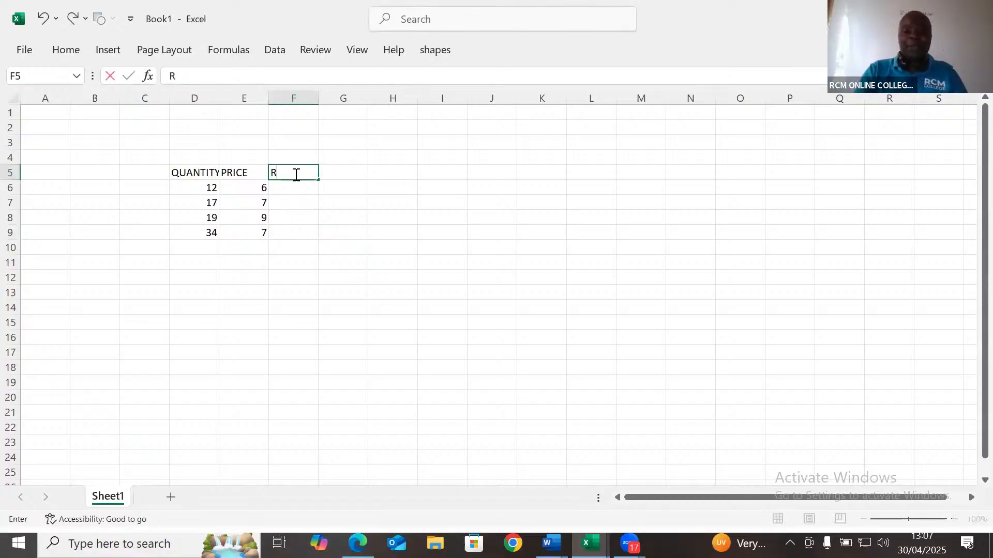
{"action": "type", "text": "EVENUE"}
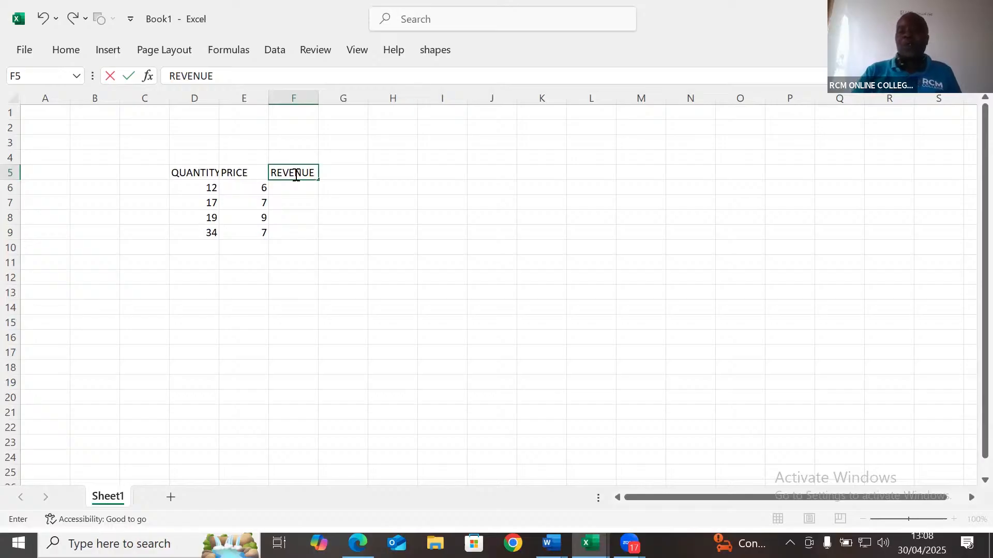
{"action": "type", "text": "="}
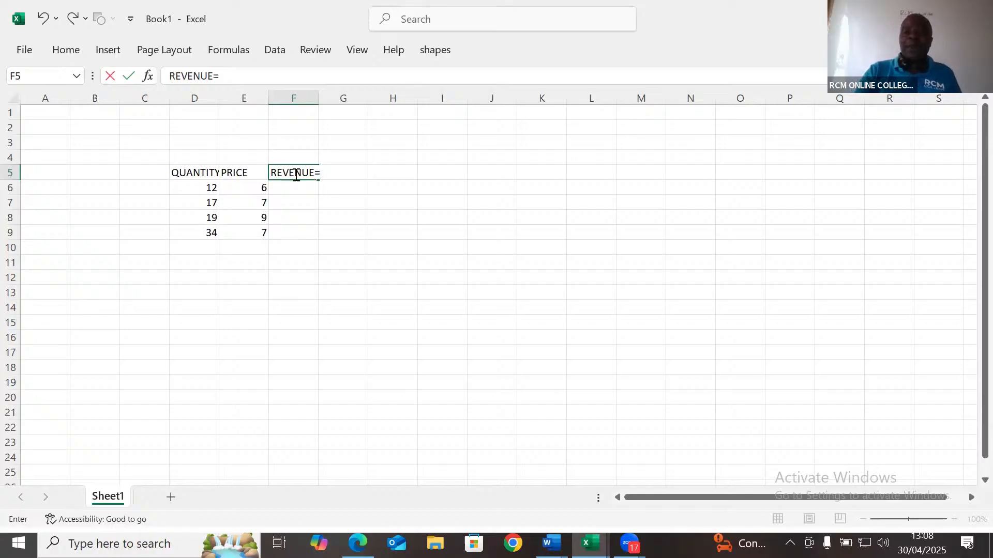
{"action": "type", "text": "P"}
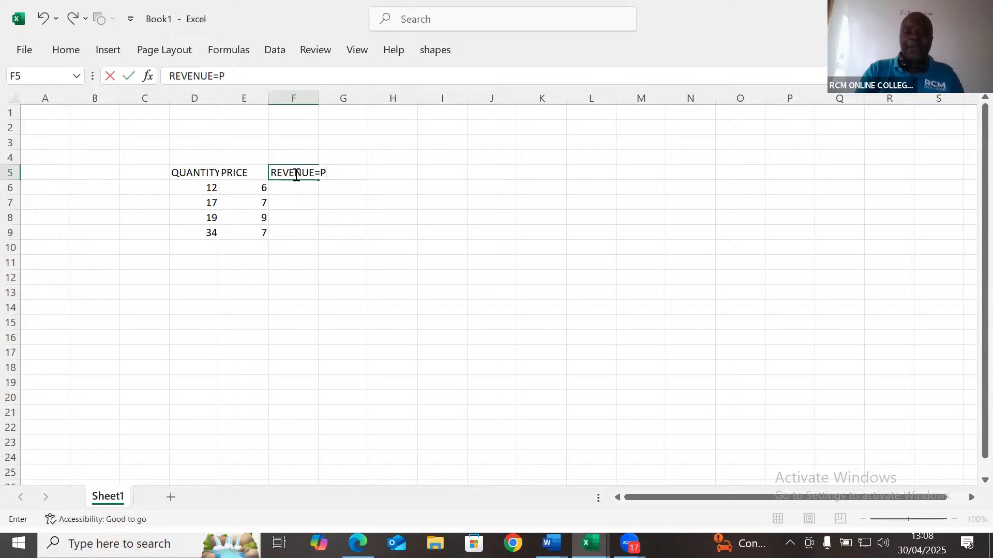
{"action": "type", "text": "*"}
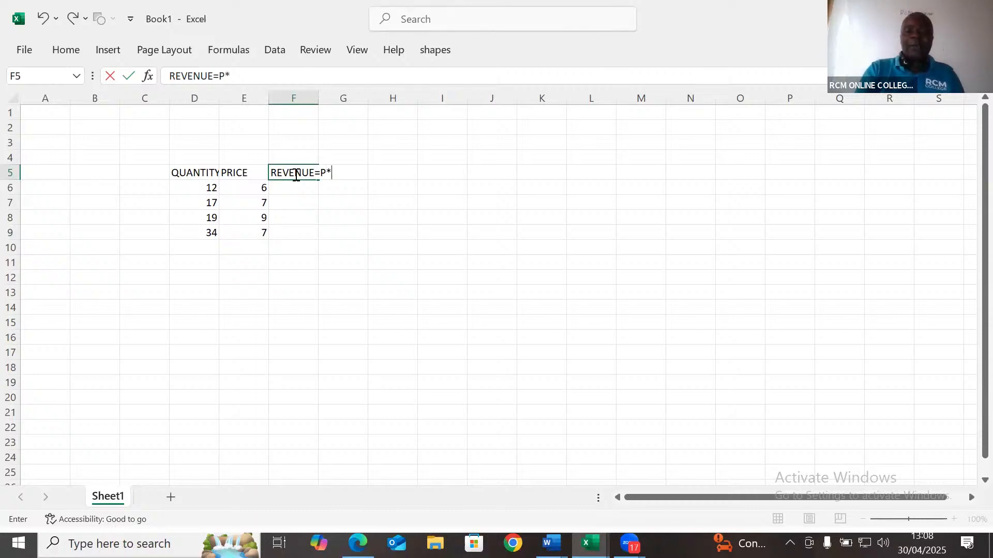
{"action": "type", "text": "q"}
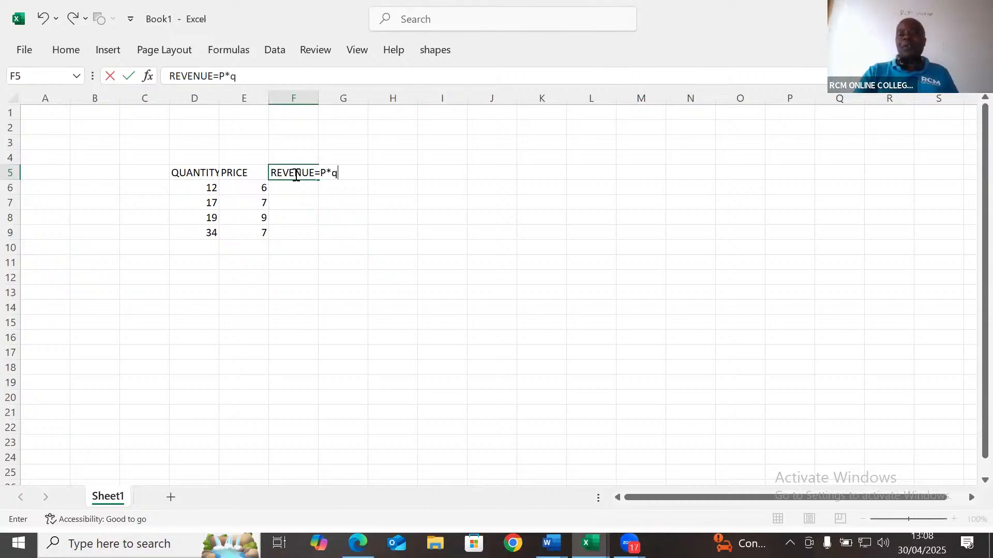
{"action": "key", "text": "BackSpace"}
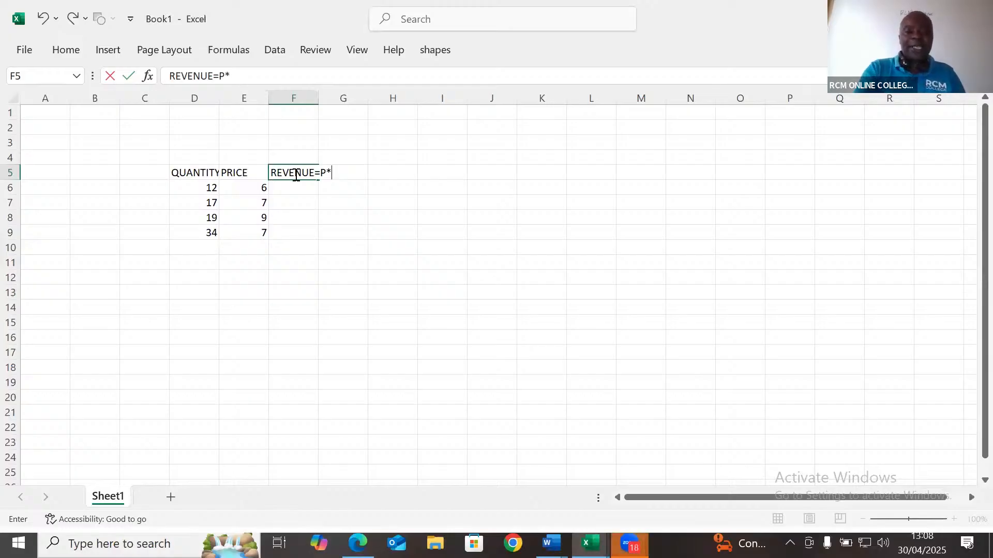
{"action": "type", "text": "Q"}
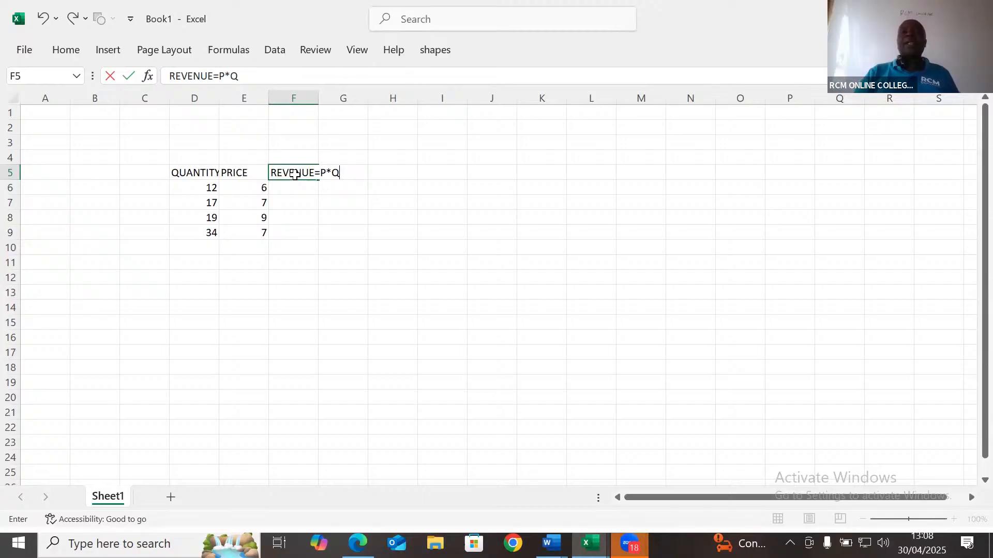
Calculate the first row's revenue in cell F6 with the formula =D6*E6.
{"action": "left_click", "coordinate": [300, 192]}
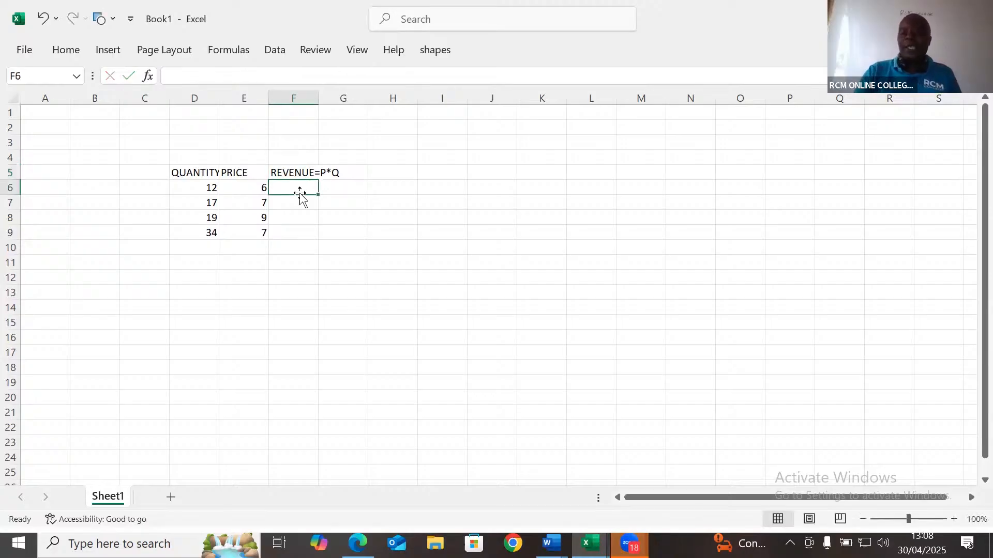
{"action": "type", "text": "="}
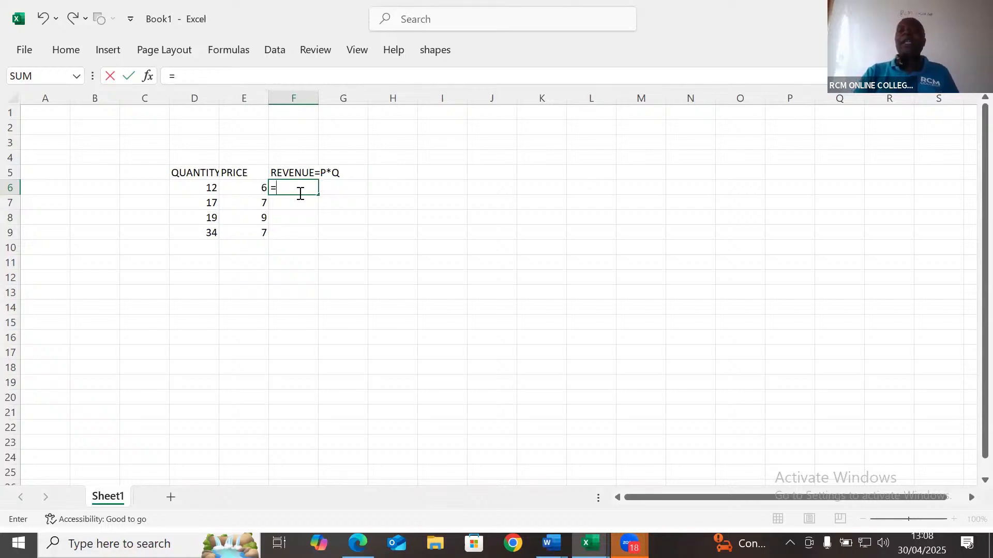
{"action": "left_click", "coordinate": [199, 185]}
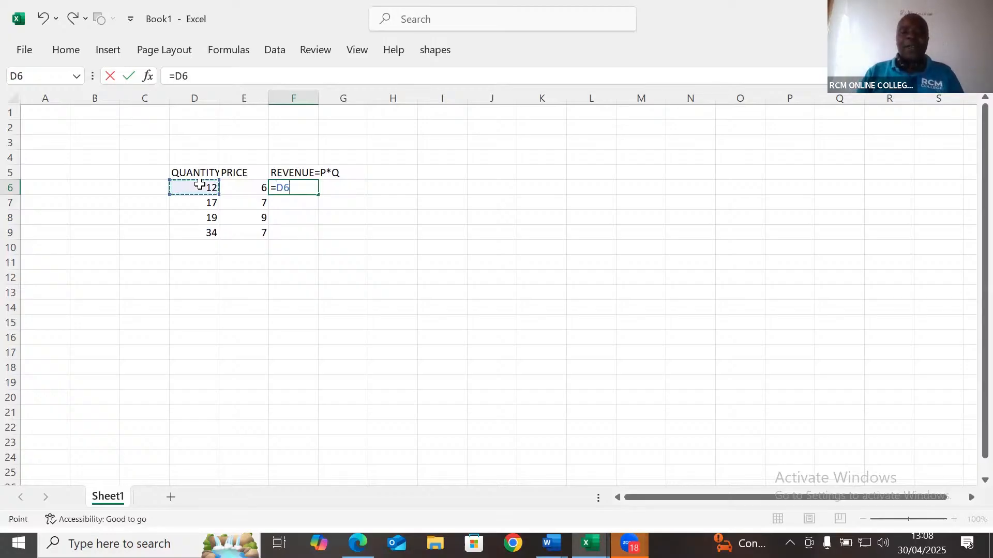
{"action": "type", "text": "*"}
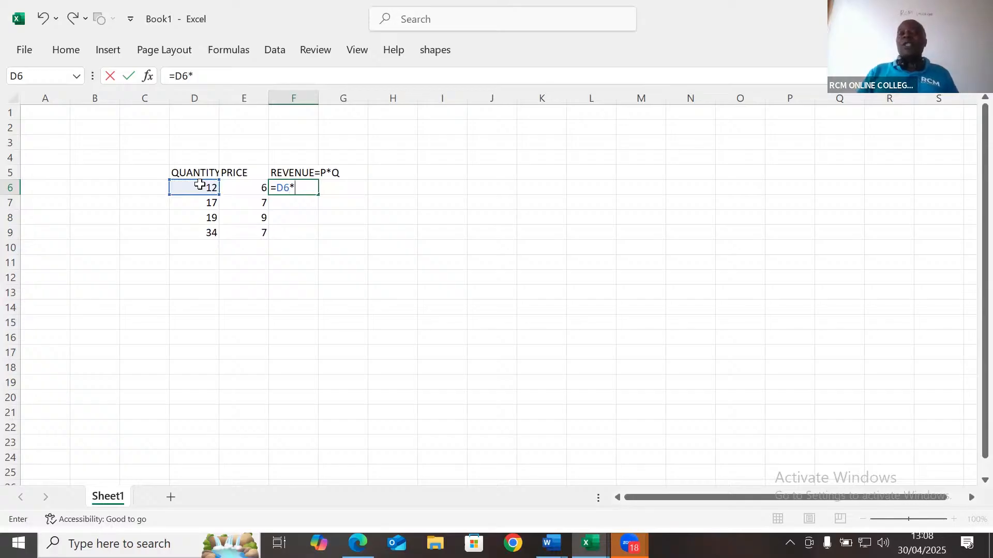
{"action": "left_click", "coordinate": [261, 187]}
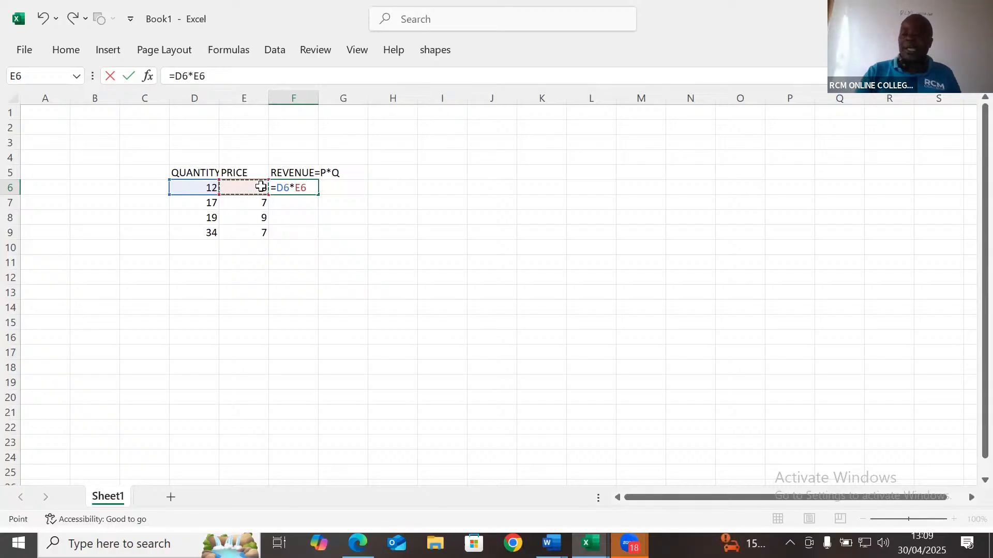
{"action": "key", "text": "Return"}
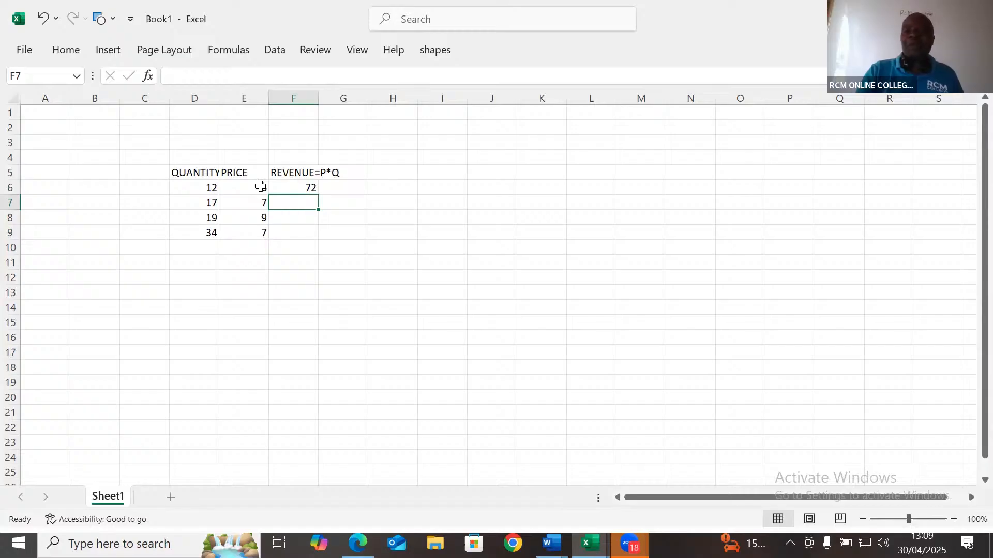
Calculate the second row's revenue in cell F7 with the formula =D7*E7.
{"action": "type", "text": "="}
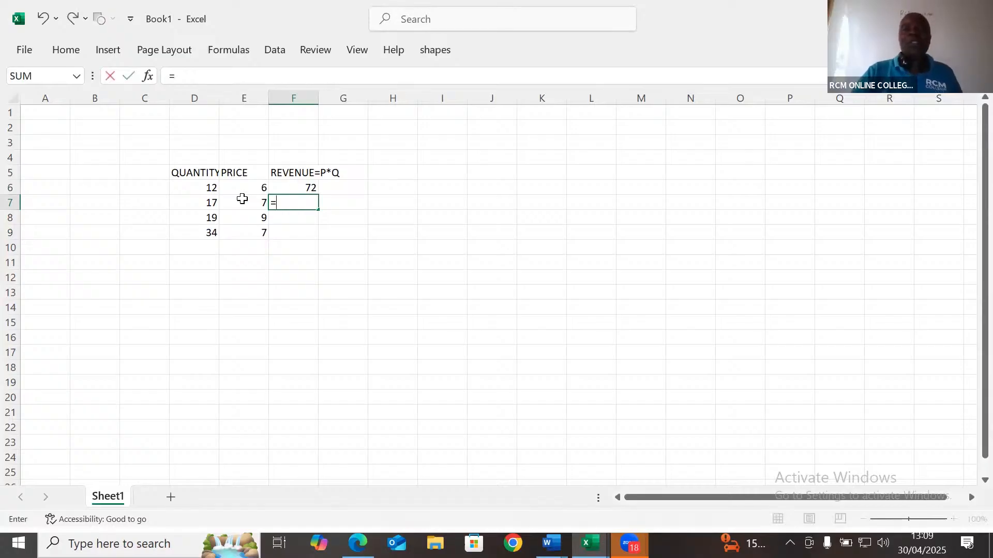
{"action": "left_click", "coordinate": [212, 203]}
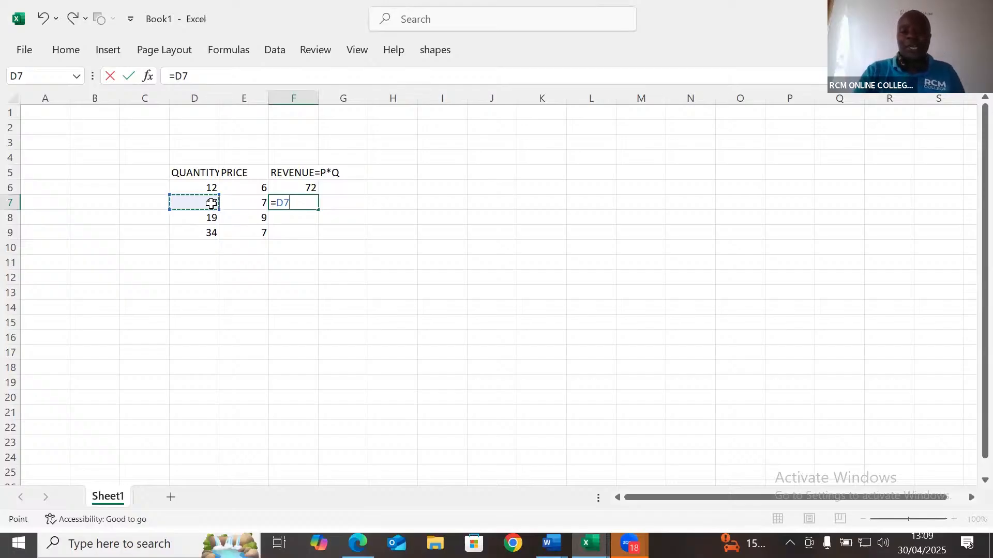
{"action": "type", "text": "*"}
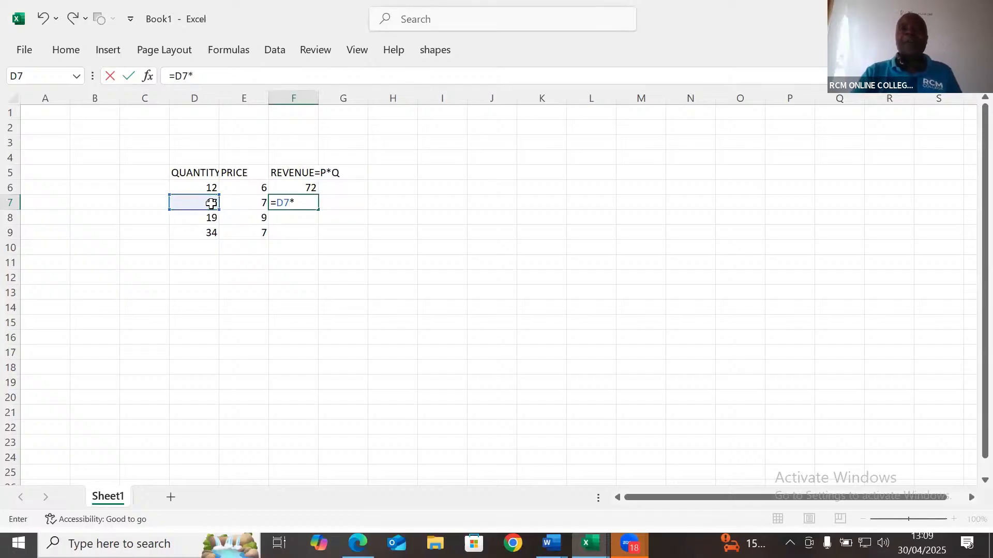
{"action": "left_click", "coordinate": [258, 204]}
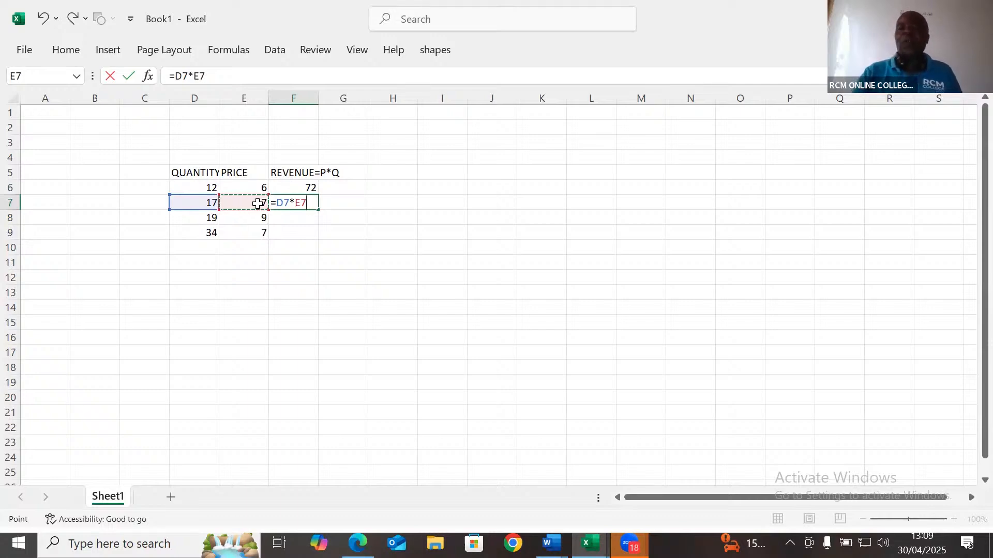
{"action": "key", "text": "Return"}
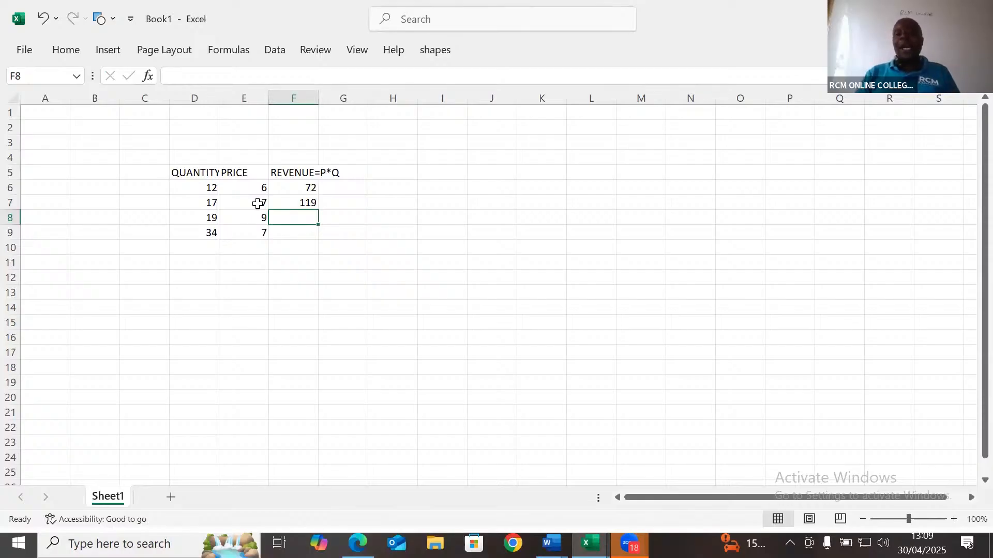
Enter the note UNDO=CTRL z in cell H10, outside the table.
{"action": "left_click", "coordinate": [396, 242]}
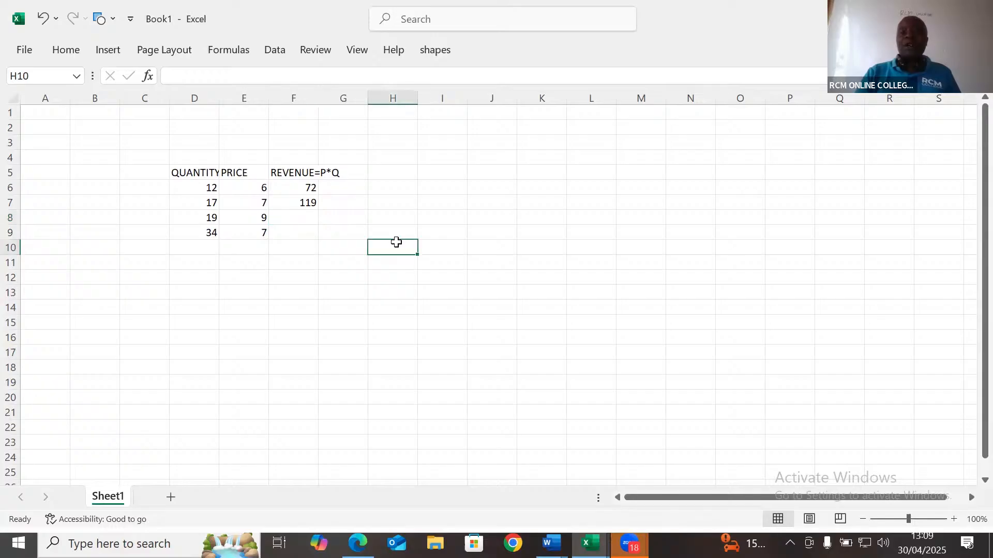
{"action": "type", "text": "UNDO"}
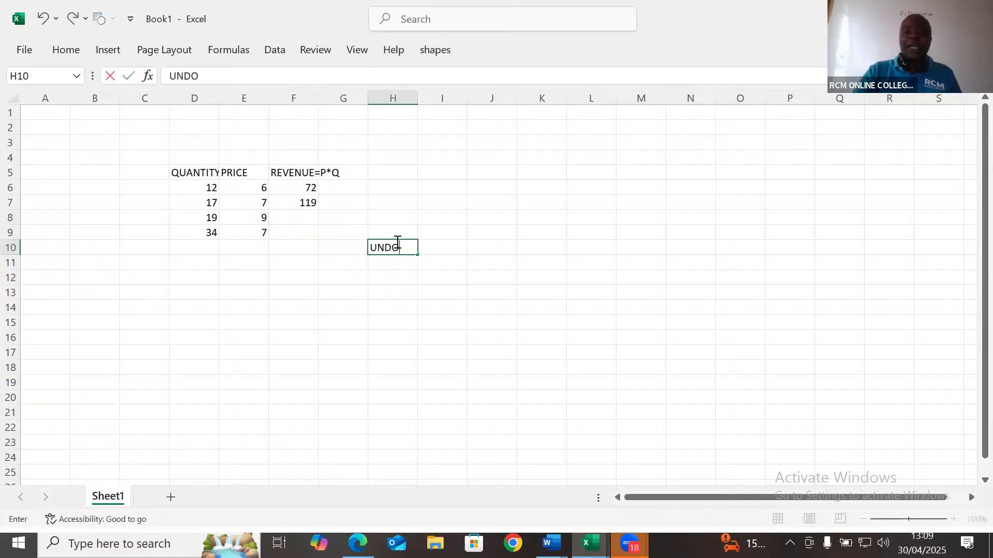
{"action": "type", "text": "=CTRL"}
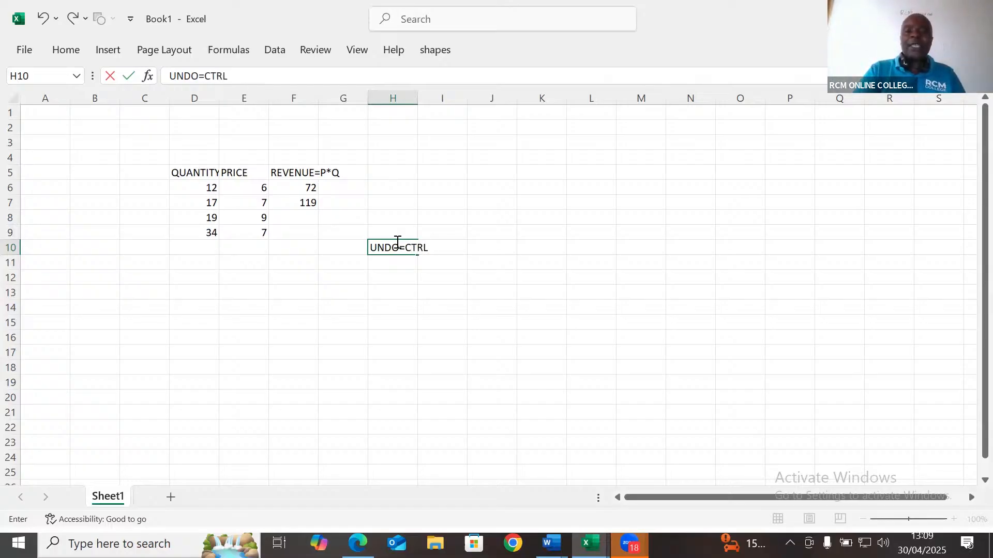
{"action": "type", "text": " z"}
{"action": "left_click", "coordinate": [388, 289]}
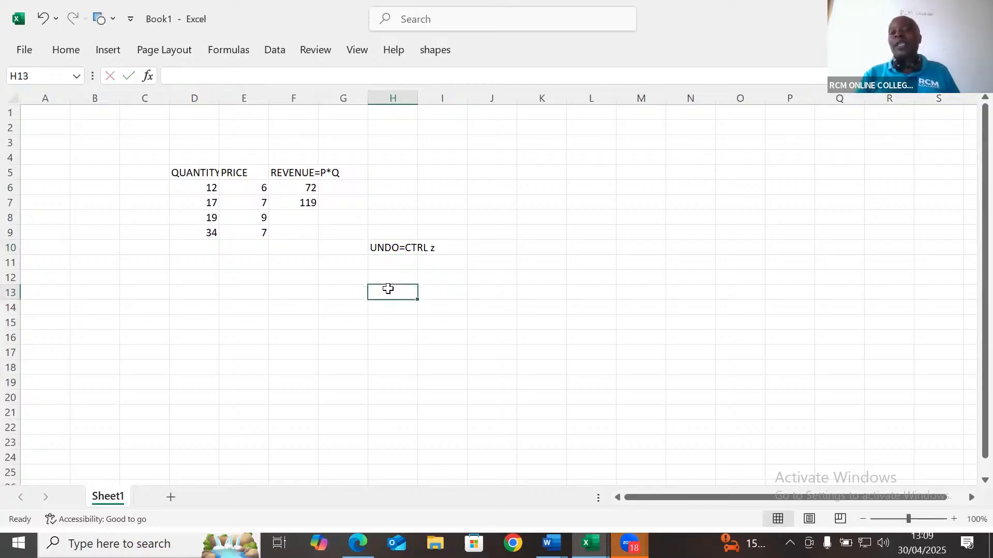
Undo the note in H10 and the revenue formulas in cells F7 and F6.
{"action": "left_click", "coordinate": [313, 213]}
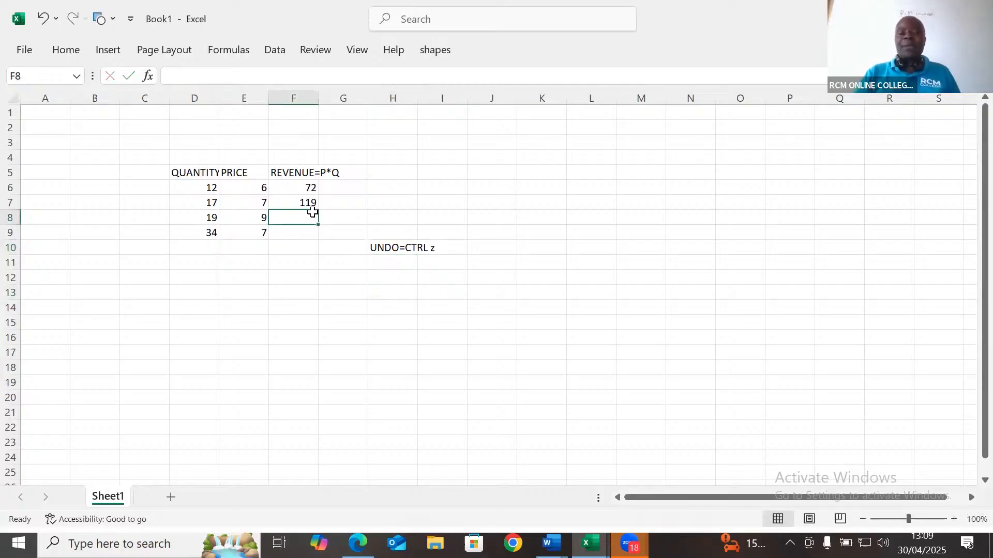
{"action": "key", "text": "ctrl+z"}
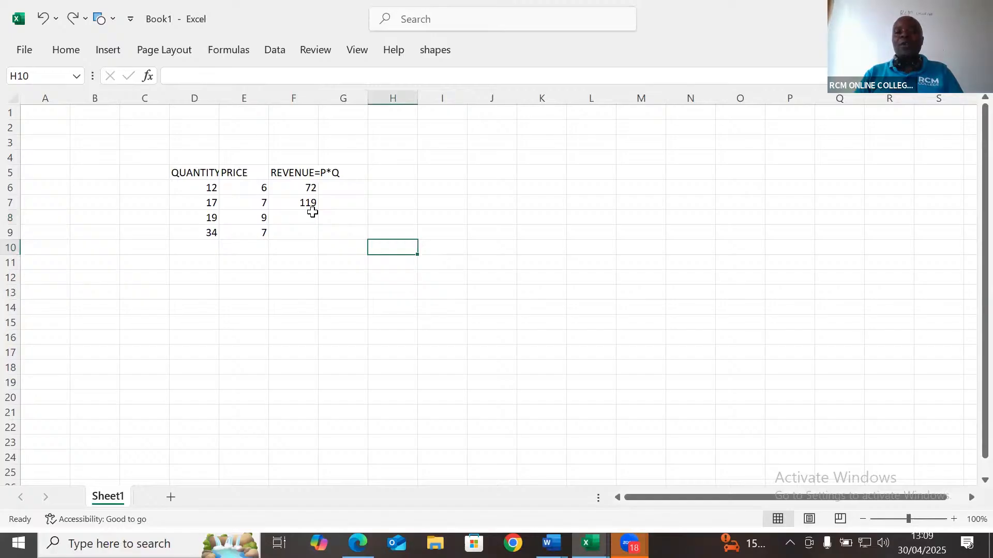
{"action": "key", "text": "ctrl+z"}
{"action": "key", "text": "ctrl+z"}
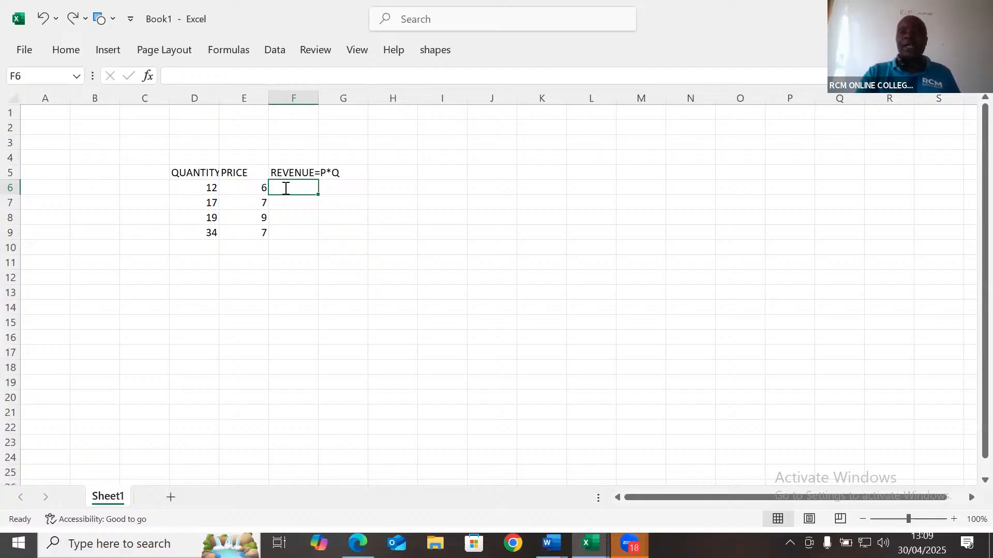
Calculate revenue in cell F6 with =D6*E6, keep the cell selected, and fill the formula down to F9.
{"action": "type", "text": "="}
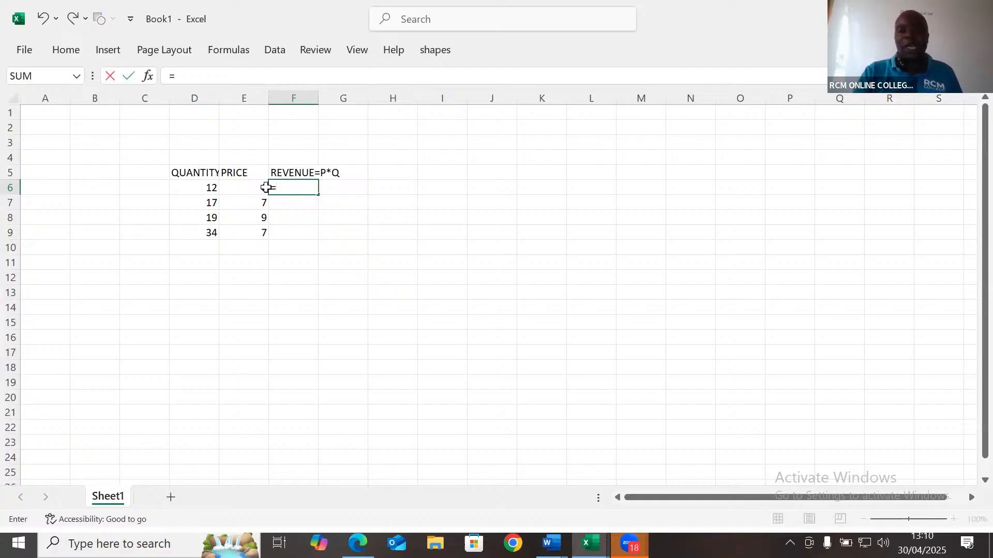
{"action": "left_click", "coordinate": [211, 186]}
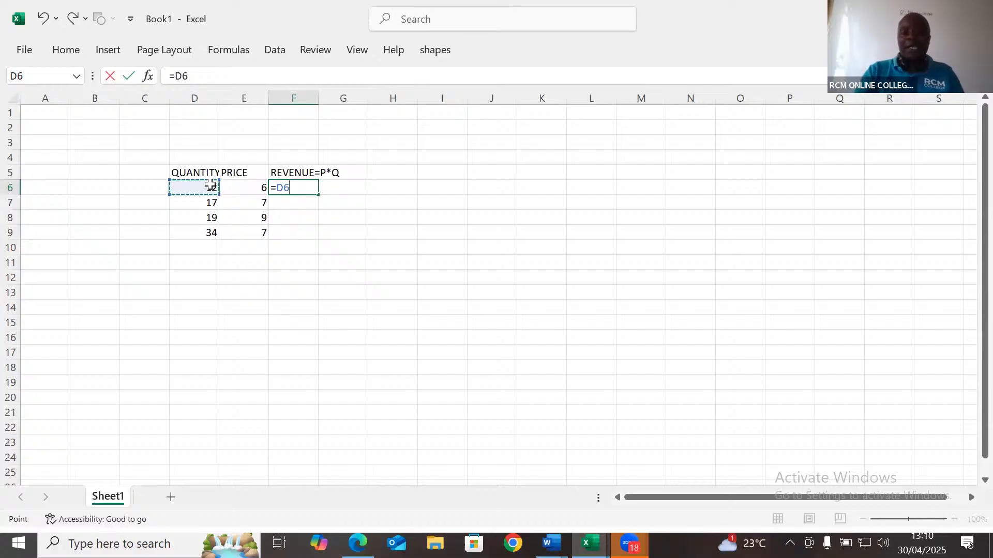
{"action": "type", "text": "*"}
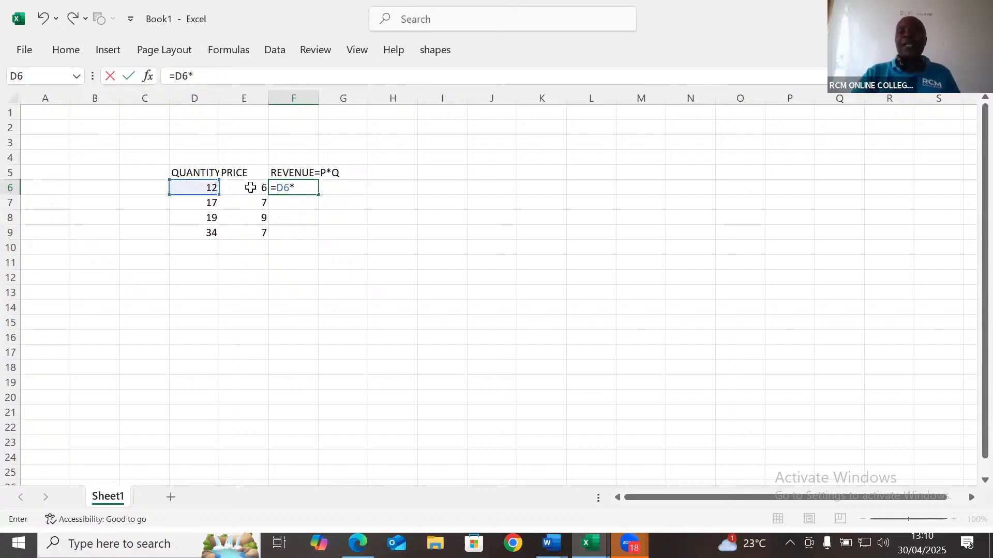
{"action": "left_click", "coordinate": [251, 188]}
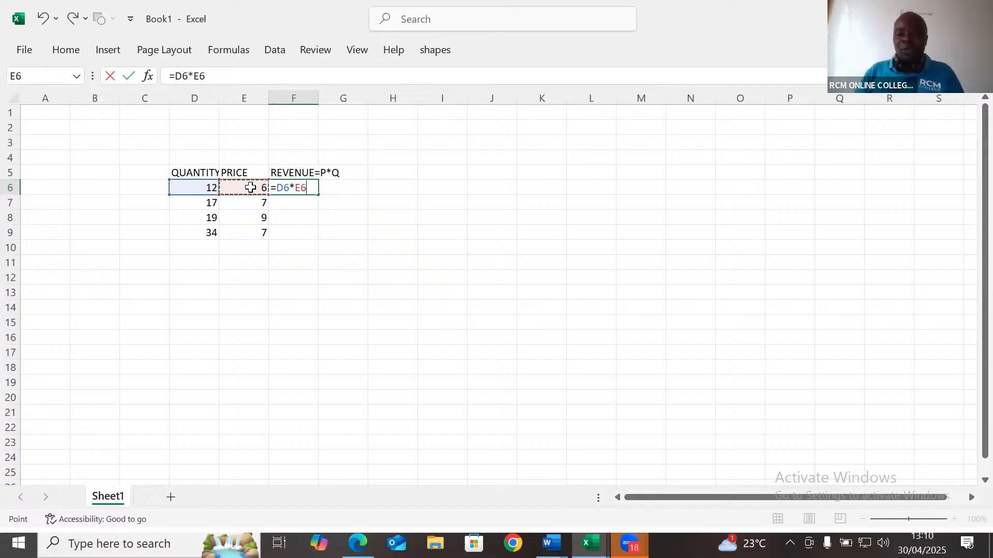
{"action": "key", "text": "ctrl+Return"}
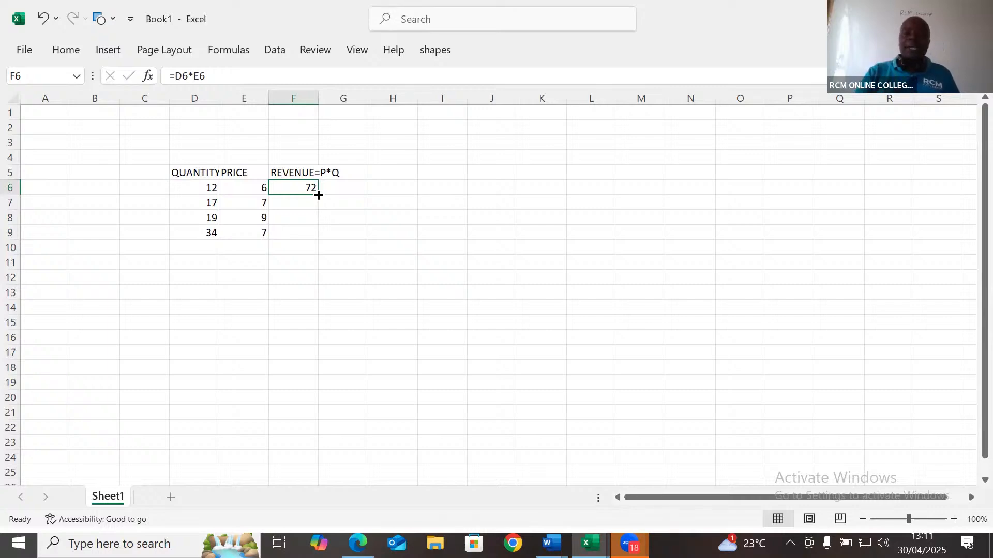
{"action": "double_click", "coordinate": [318, 195]}
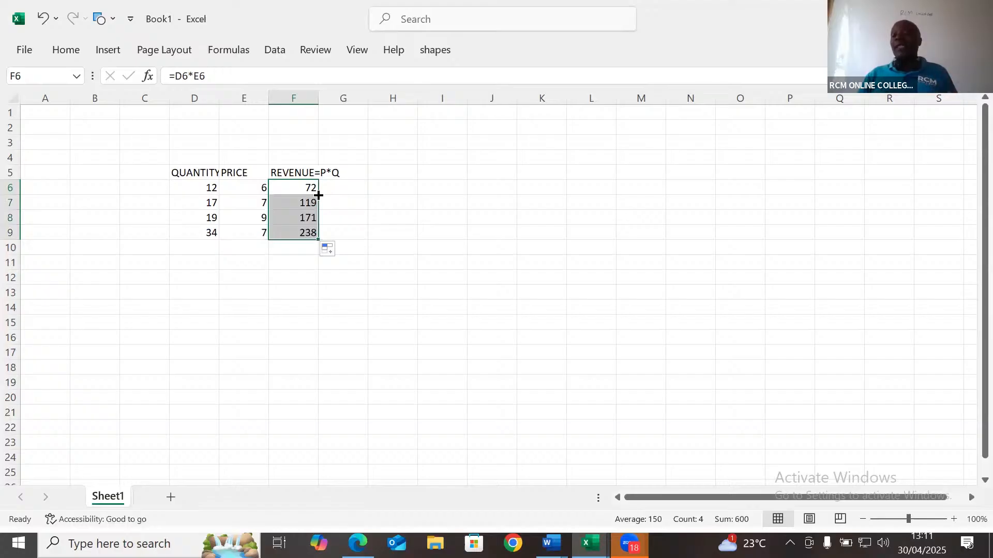
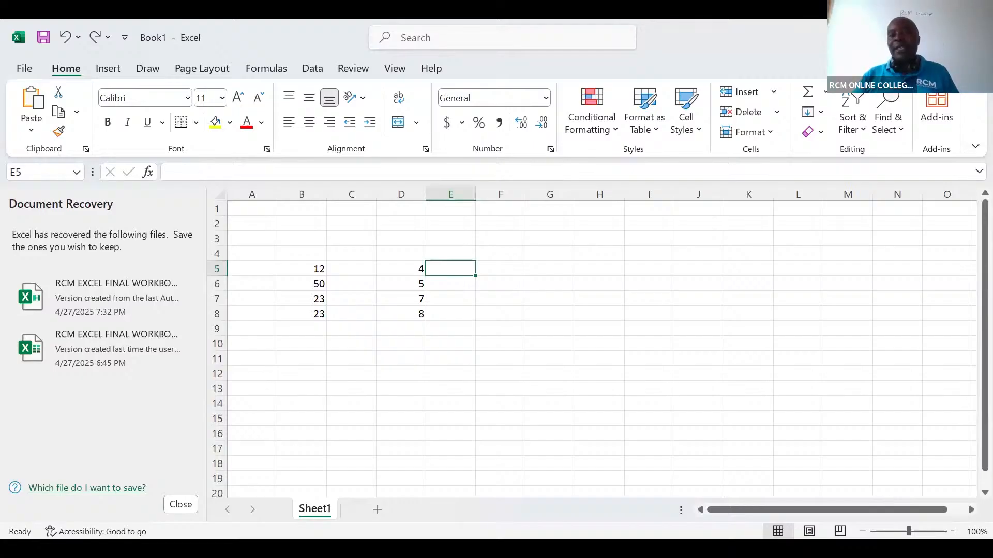
Multiply the first row's two numbers in cell E5 with =B5*D5 and fill the formula down beside the remaining rows.
{"action": "type", "text": "="}
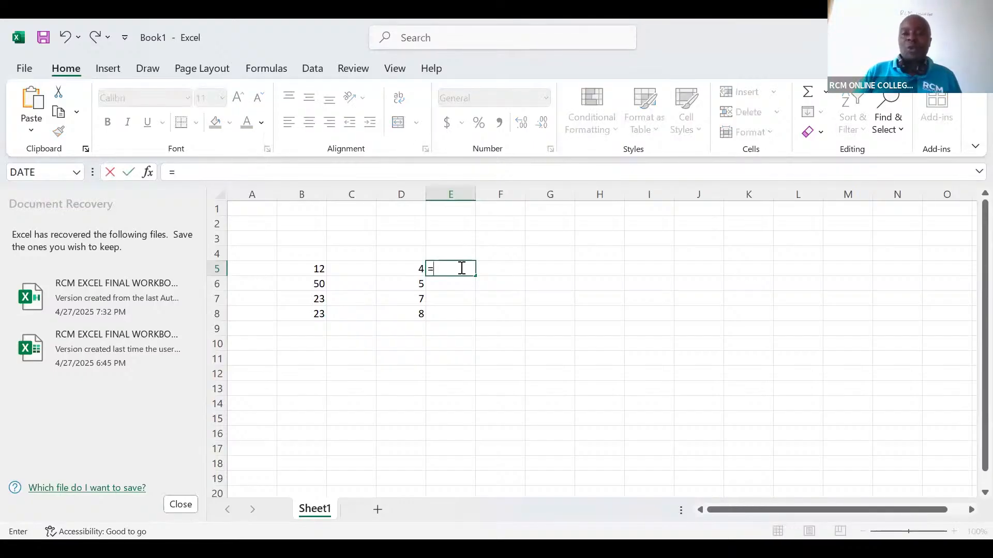
{"action": "left_click", "coordinate": [313, 269]}
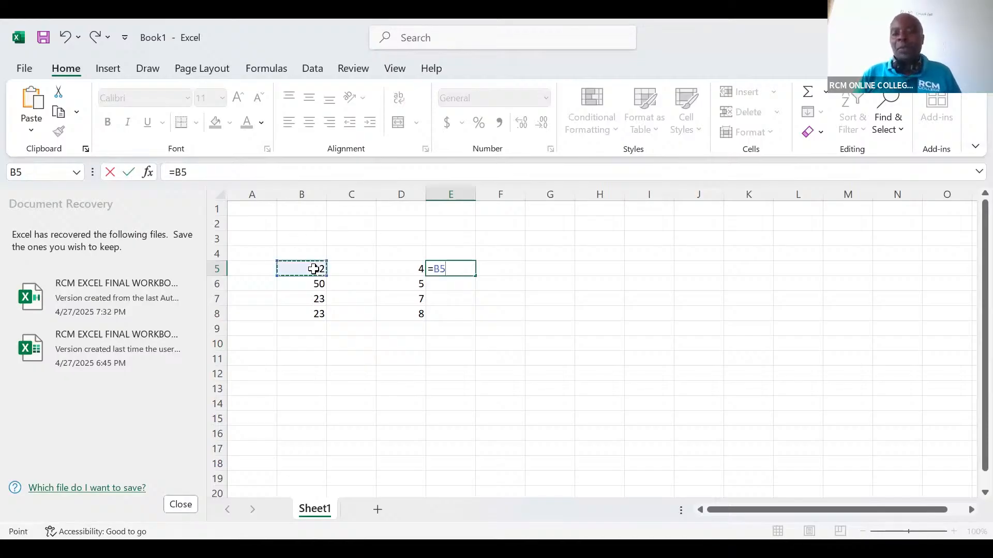
{"action": "type", "text": "*"}
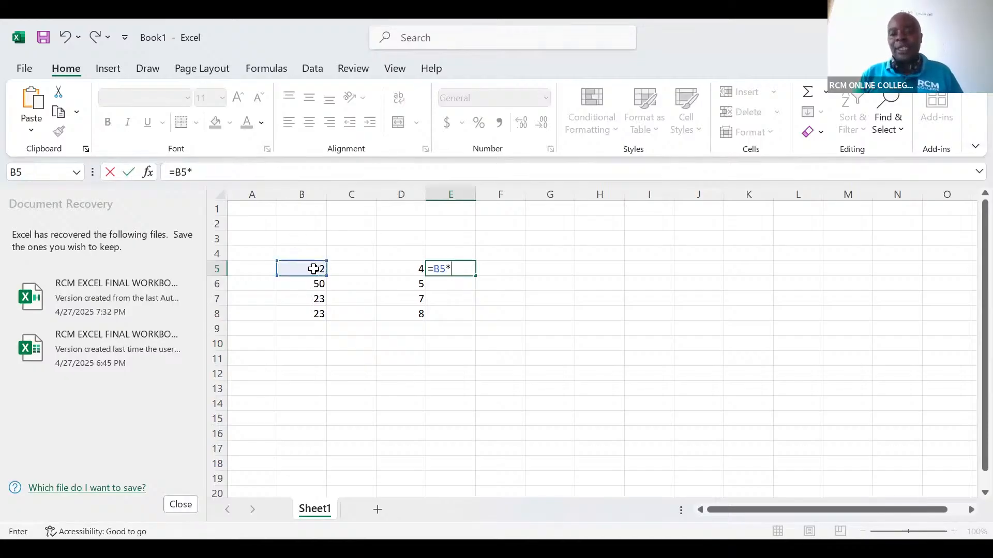
{"action": "left_click", "coordinate": [401, 268]}
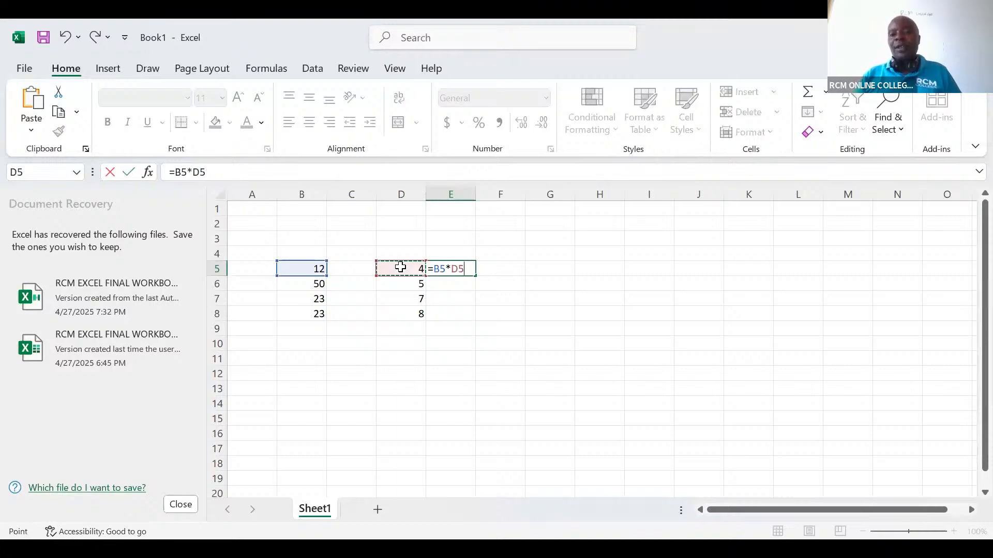
{"action": "key", "text": "ctrl+Return"}
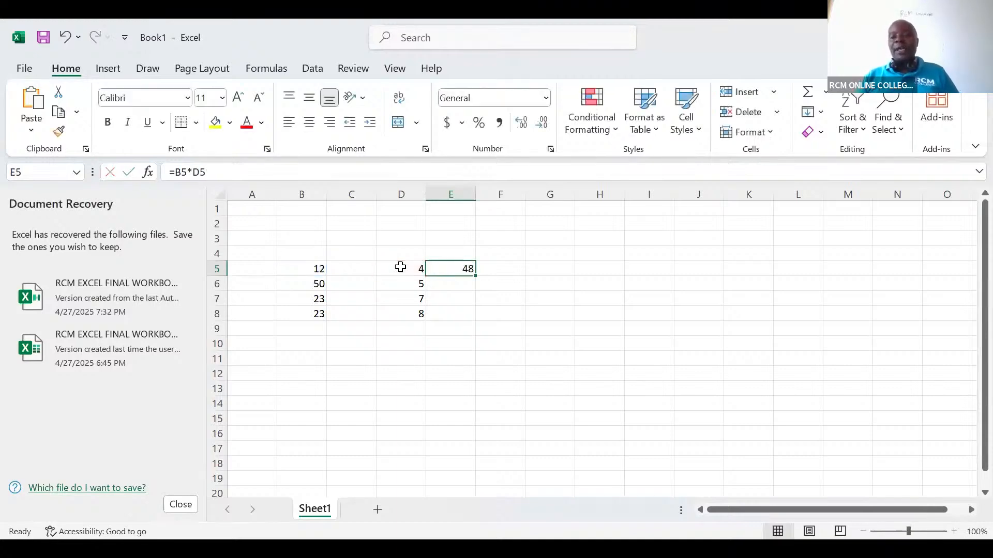
{"action": "double_click", "coordinate": [474, 275]}
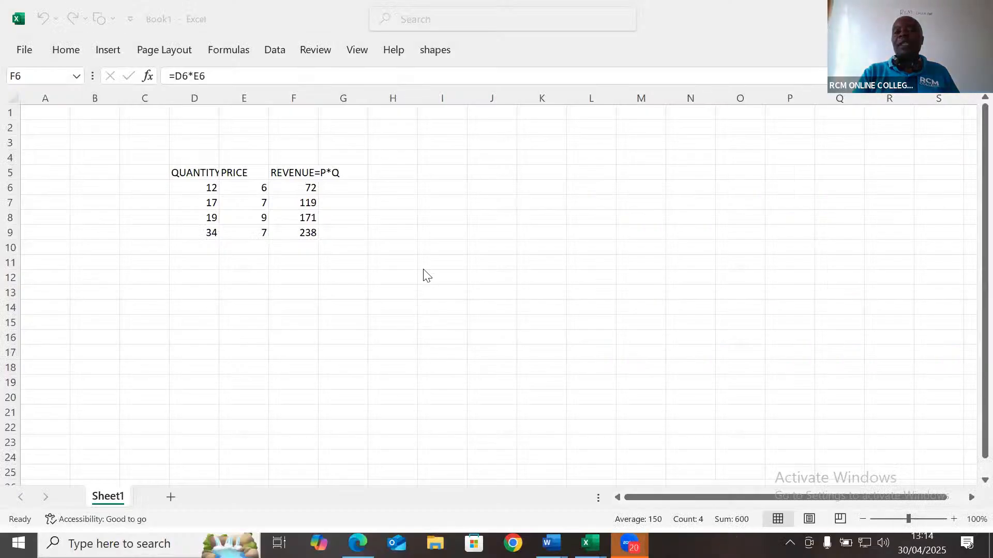
In the workbook with the revenue table, enter the headings QWERTY GHTR in cell G5 and GHTYUFRK in cell H5.
{"action": "left_click", "coordinate": [346, 173]}
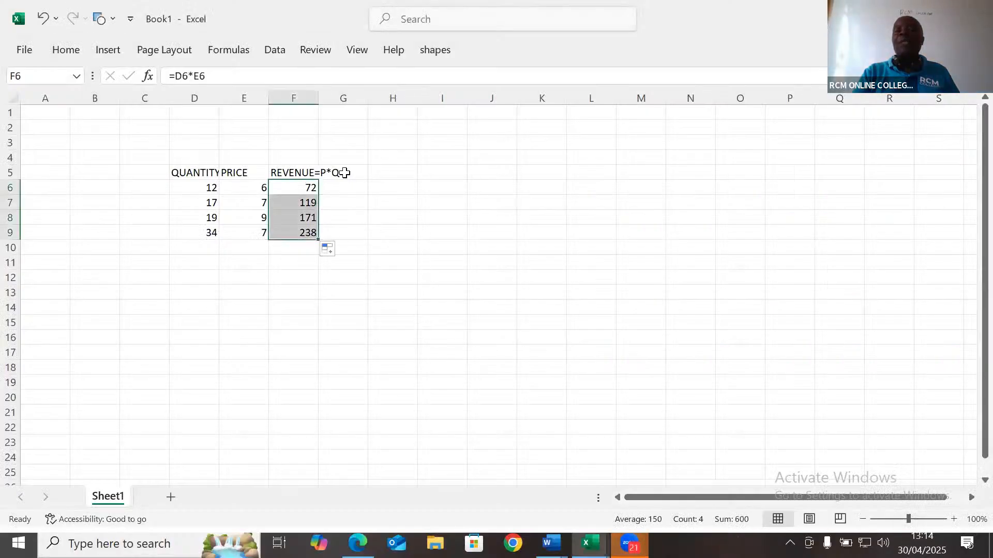
{"action": "left_click", "coordinate": [345, 173]}
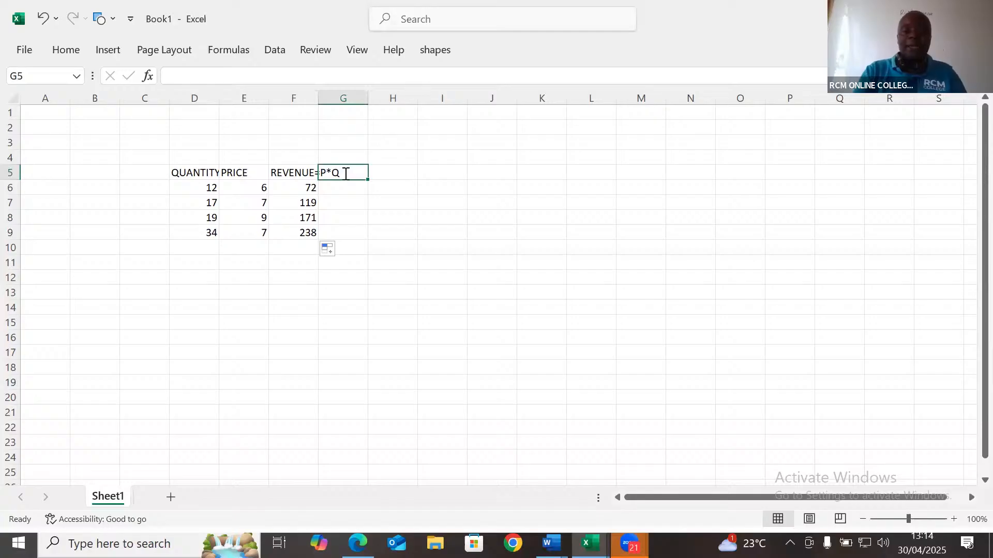
{"action": "type", "text": "QWERTY GHTR"}
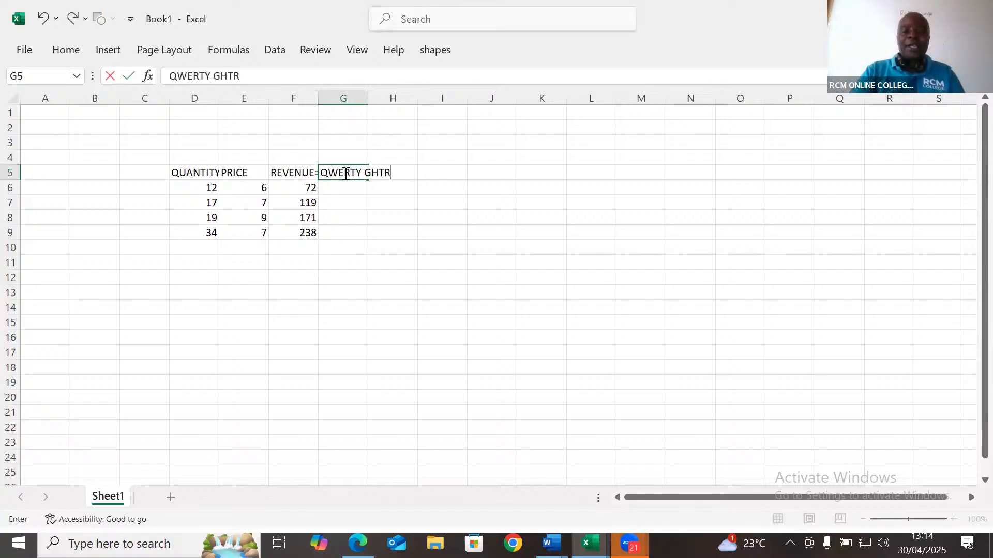
{"action": "key", "text": "Tab"}
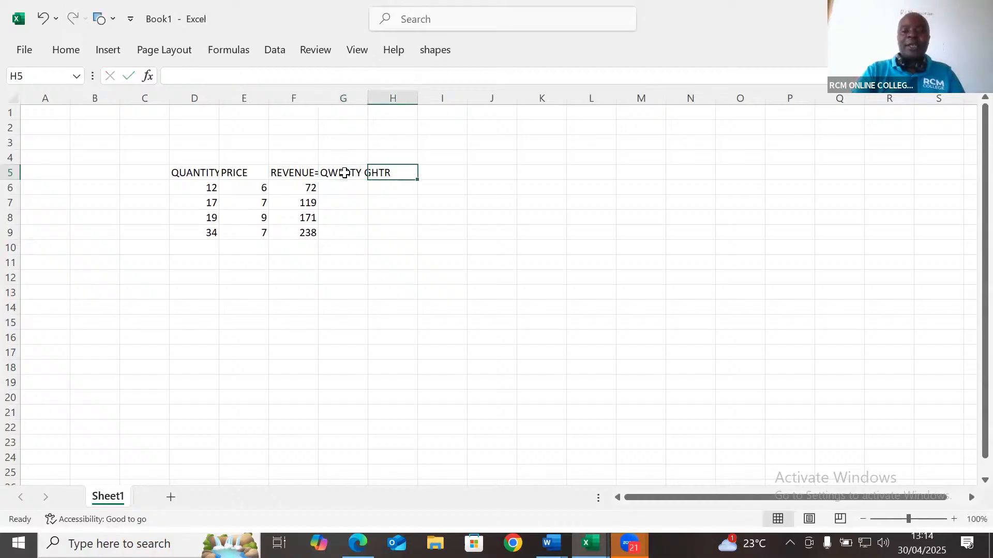
{"action": "type", "text": "GHTYU"}
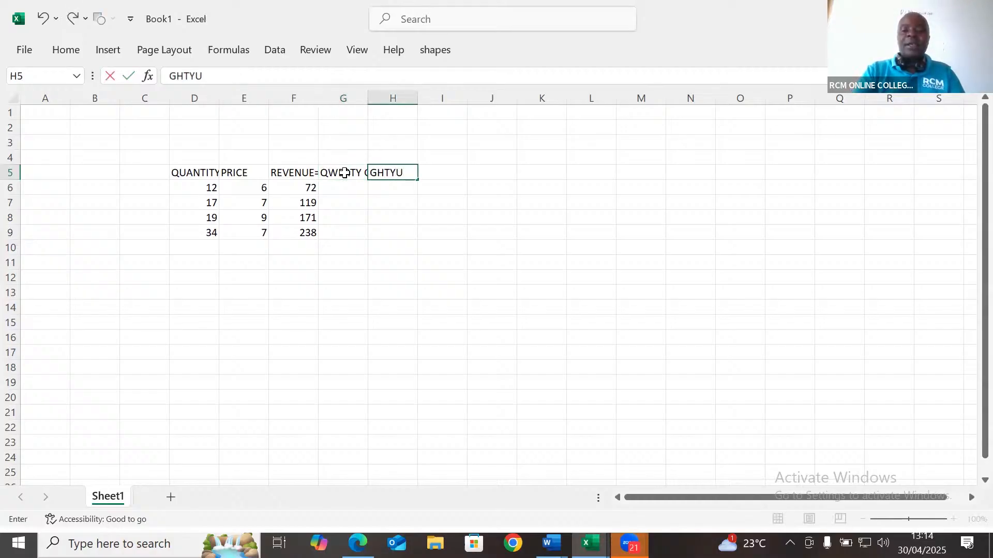
{"action": "type", "text": "FRK"}
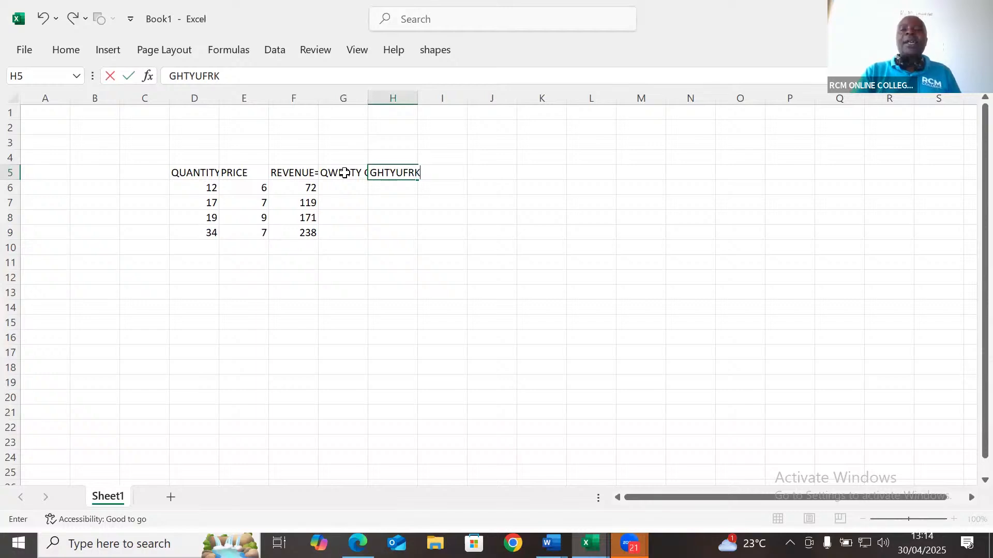
{"action": "key", "text": "Return"}
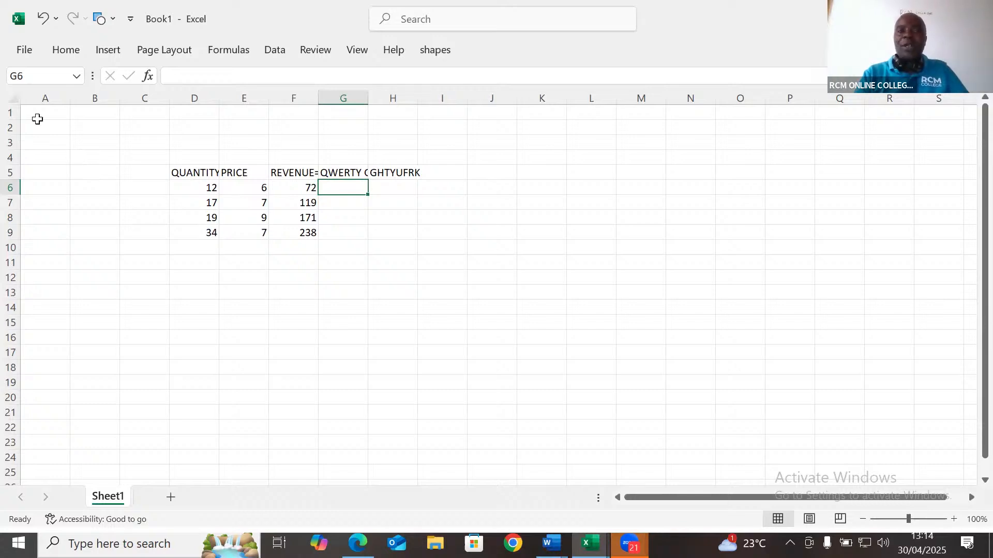
Auto-fit all columns of the sheet to their contents, and resize them all to one equal width slightly wider than the default.
{"action": "left_click", "coordinate": [14, 100]}
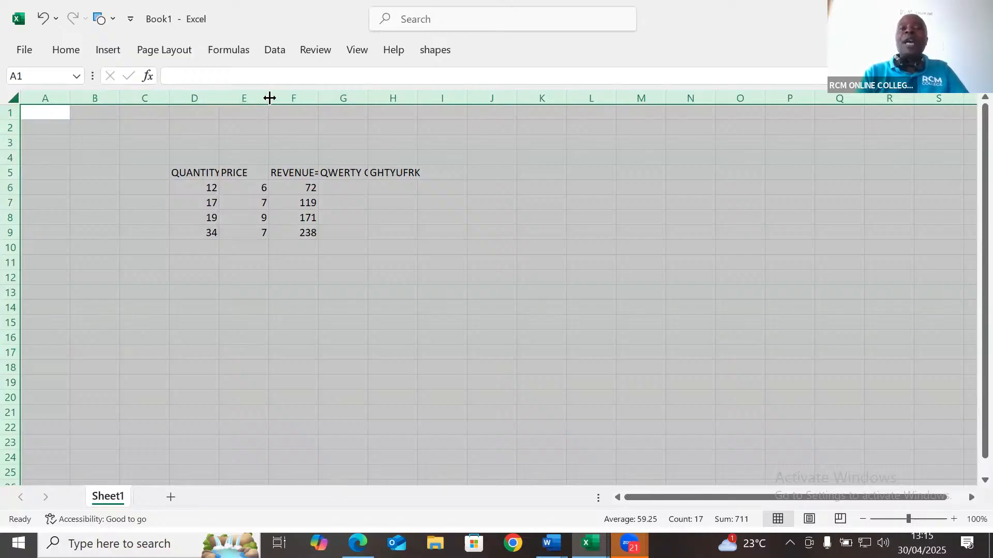
{"action": "double_click", "coordinate": [270, 98]}
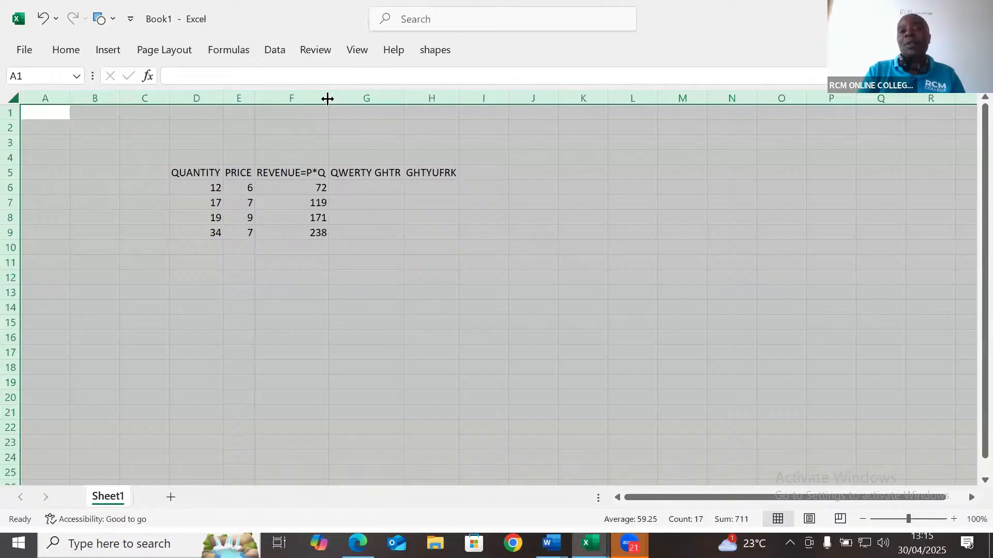
{"action": "mouse_move", "coordinate": [327, 99]}
{"action": "left_mouse_down"}
{"action": "mouse_move", "coordinate": [293, 102]}
{"action": "mouse_move", "coordinate": [308, 102]}
{"action": "left_mouse_up"}
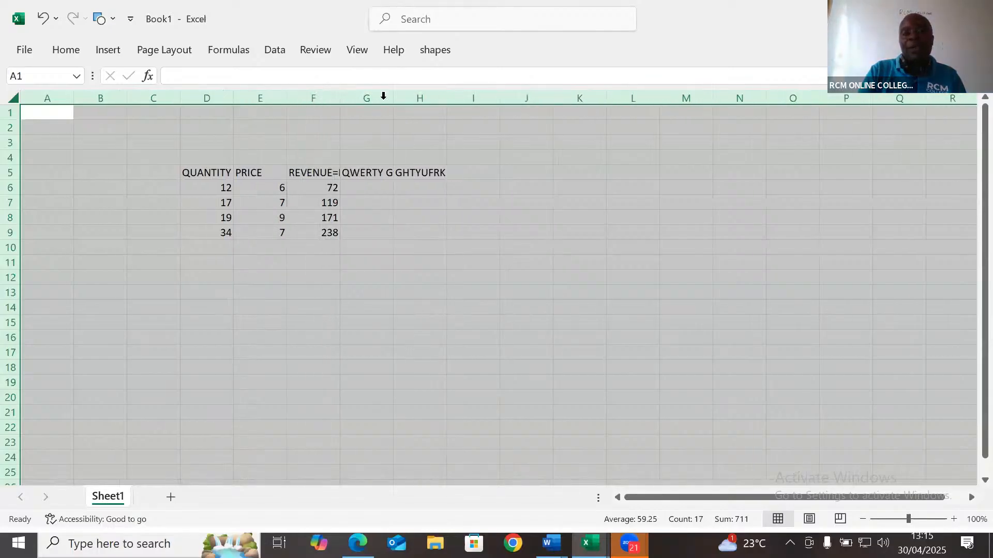
Narrow all columns of the sheet to one smaller equal width, and auto-fit them all to their contents.
{"action": "mouse_move", "coordinate": [393, 100]}
{"action": "left_mouse_down"}
{"action": "mouse_move", "coordinate": [377, 100]}
{"action": "mouse_move", "coordinate": [386, 100]}
{"action": "left_mouse_up"}
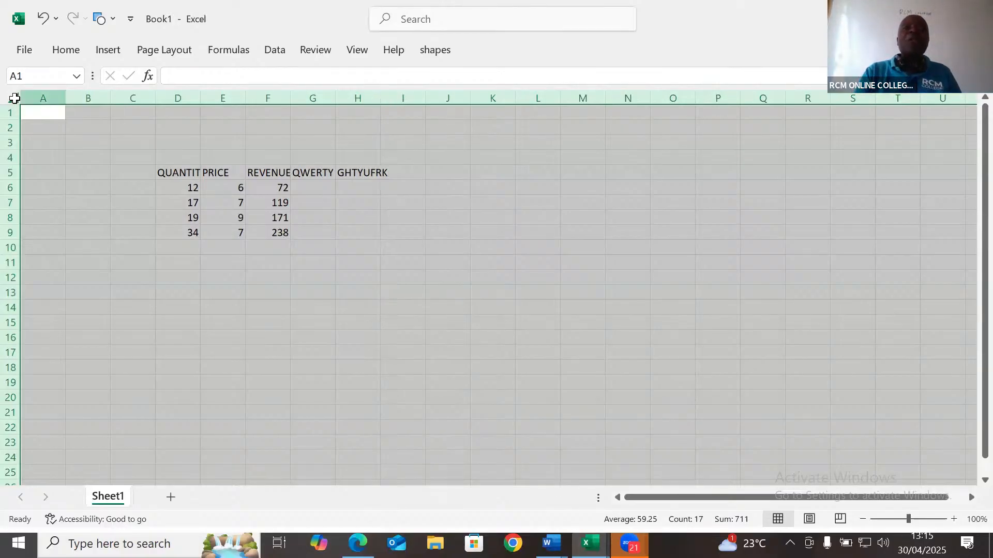
{"action": "left_click", "coordinate": [14, 98]}
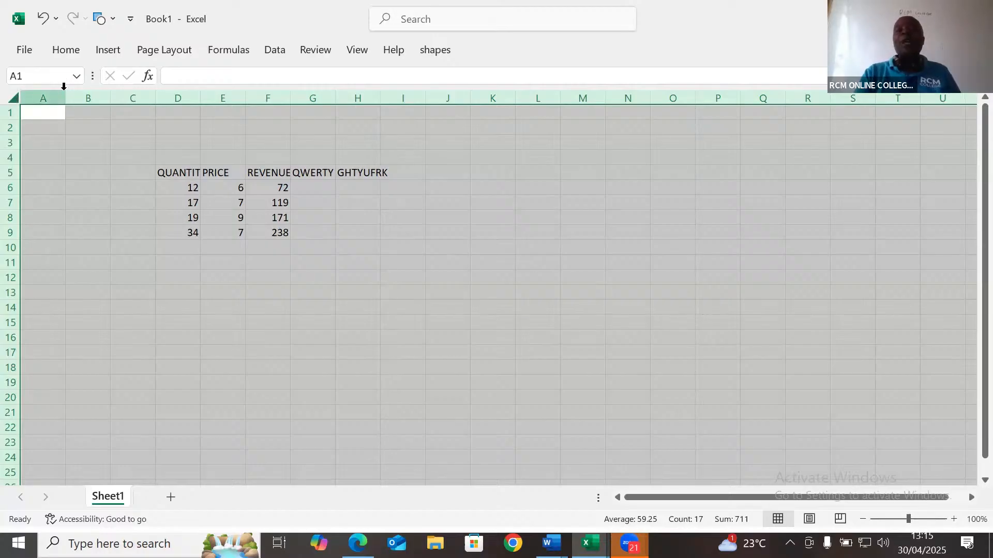
{"action": "double_click", "coordinate": [291, 95]}
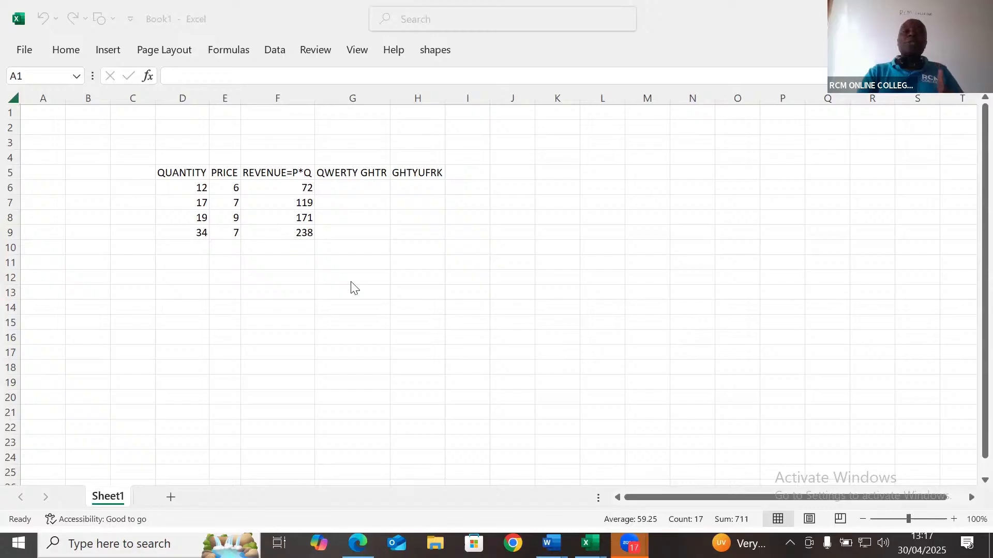
Start a second table below the first one with the heading QUANTITY in cell H14.
{"action": "left_click", "coordinate": [417, 312]}
{"action": "type", "text": "Q"}
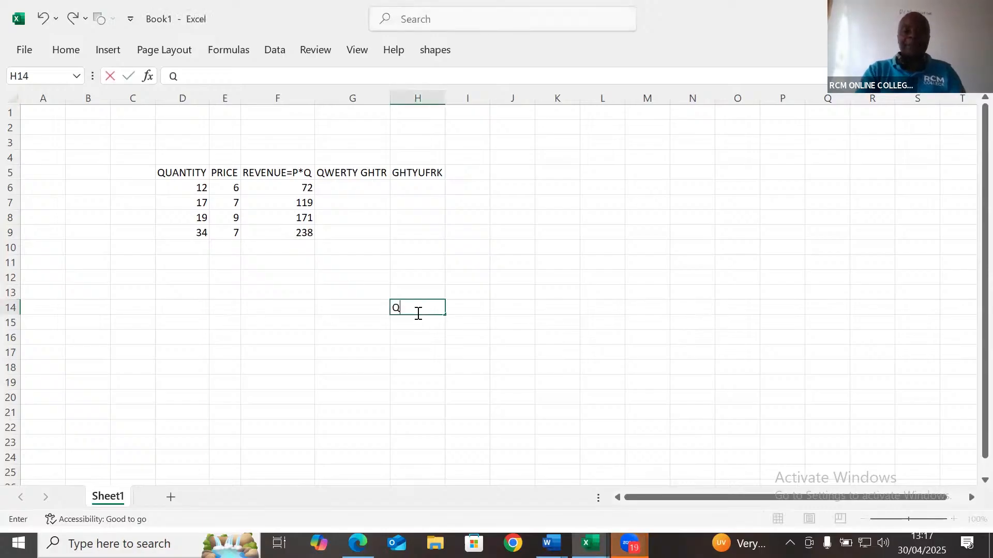
{"action": "type", "text": "UANTI"}
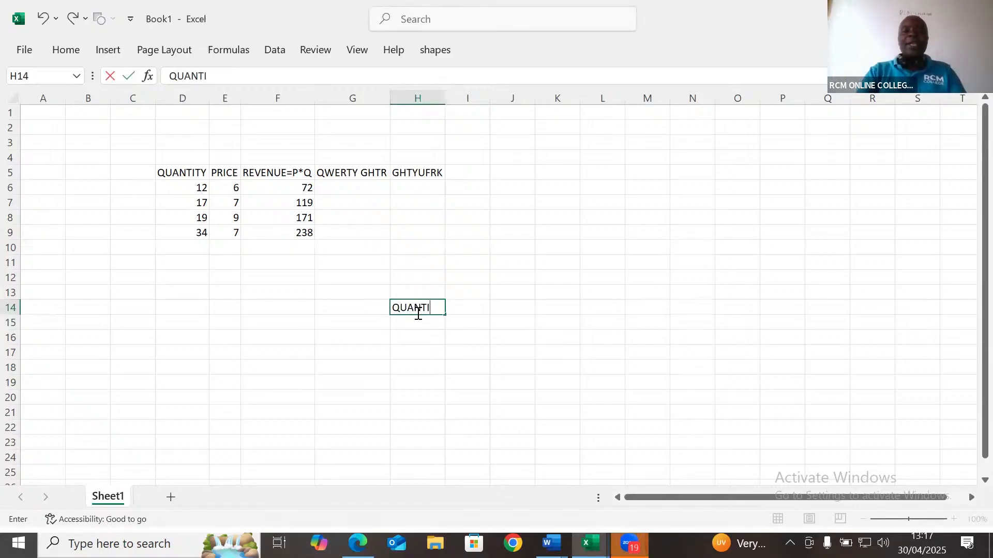
{"action": "type", "text": "TY"}
{"action": "key", "text": "Return"}
Enter the quantities 120, 139, 145 and 345 in cells H15 to H18.
{"action": "type", "text": "1"}
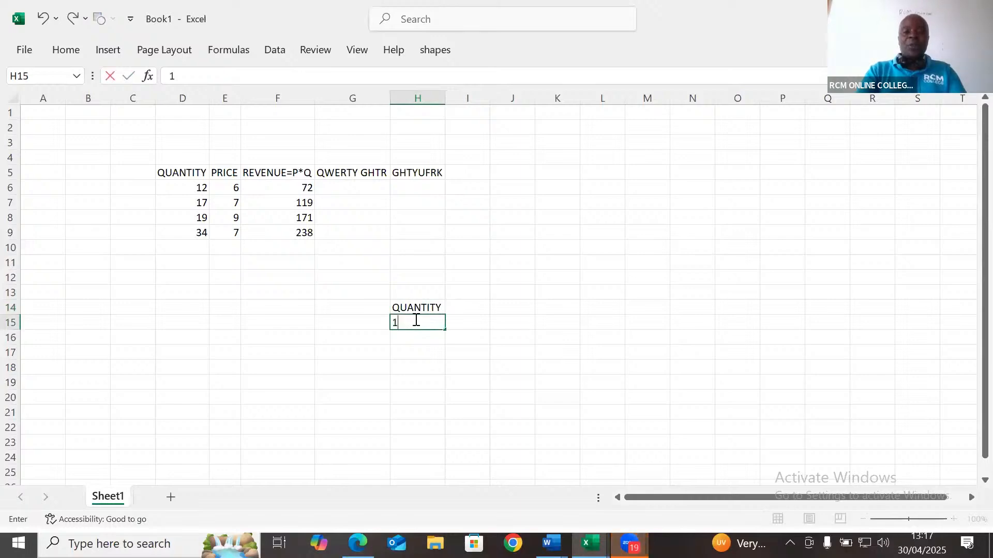
{"action": "type", "text": "20"}
{"action": "key", "text": "Return"}
{"action": "type", "text": "1"}
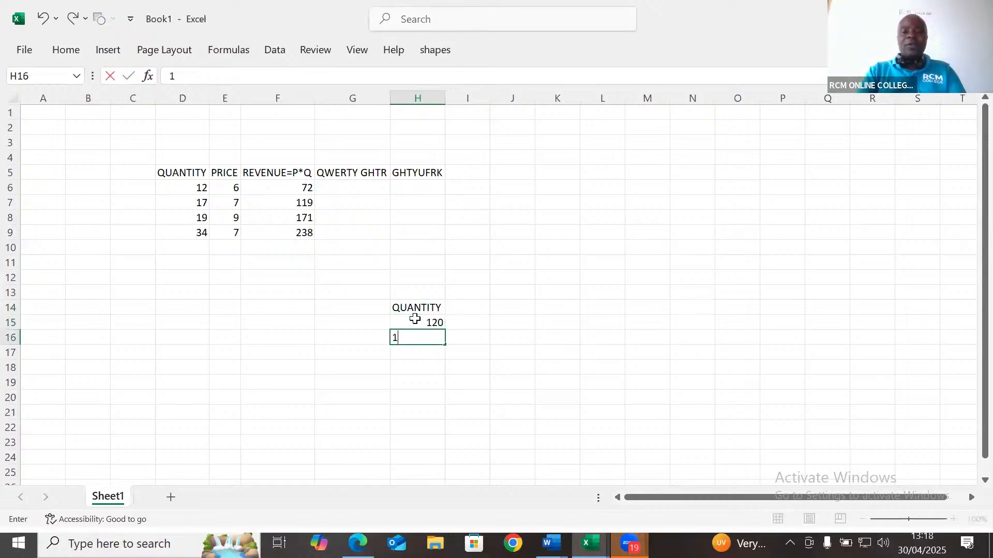
{"action": "type", "text": "39"}
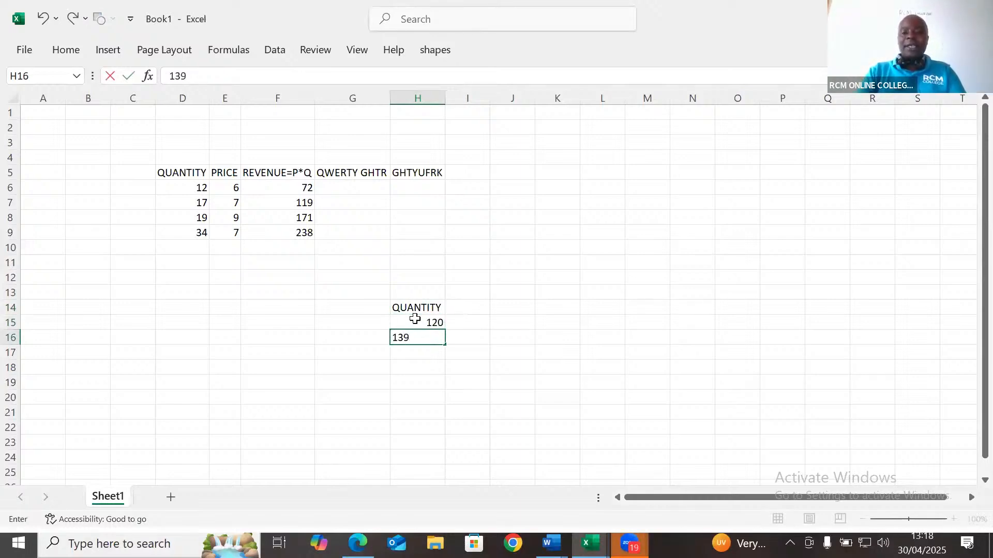
{"action": "key", "text": "Return"}
{"action": "type", "text": "145"}
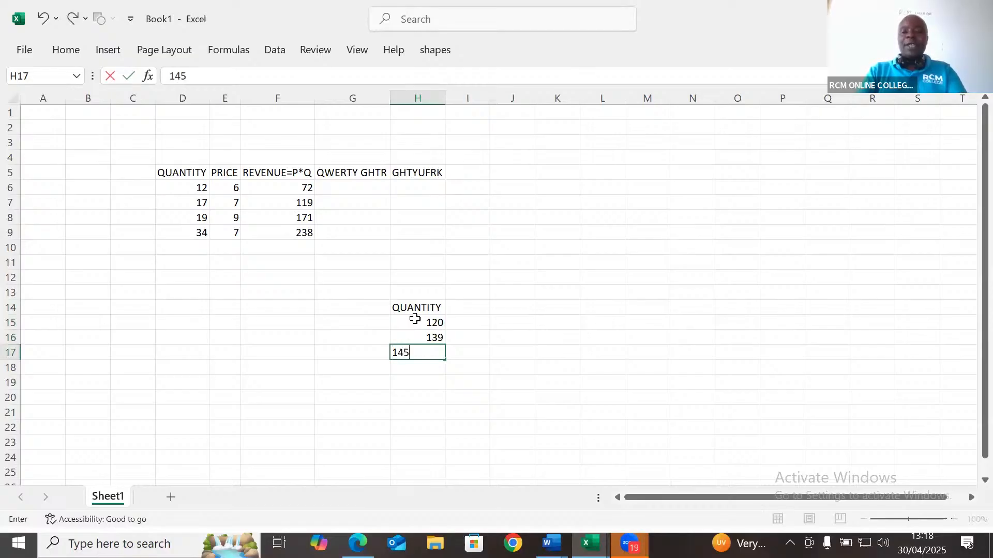
{"action": "key", "text": "Return"}
{"action": "type", "text": "345"}
{"action": "key", "text": "Return"}
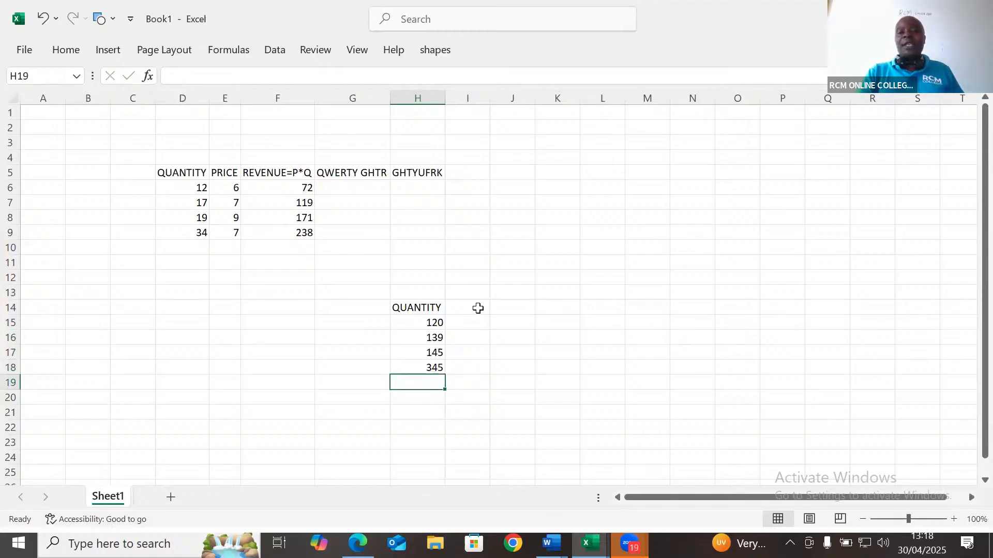
Enter the heading PRICE in cell I14, beside the new QUANTITY heading.
{"action": "left_click", "coordinate": [478, 308]}
{"action": "type", "text": "P"}
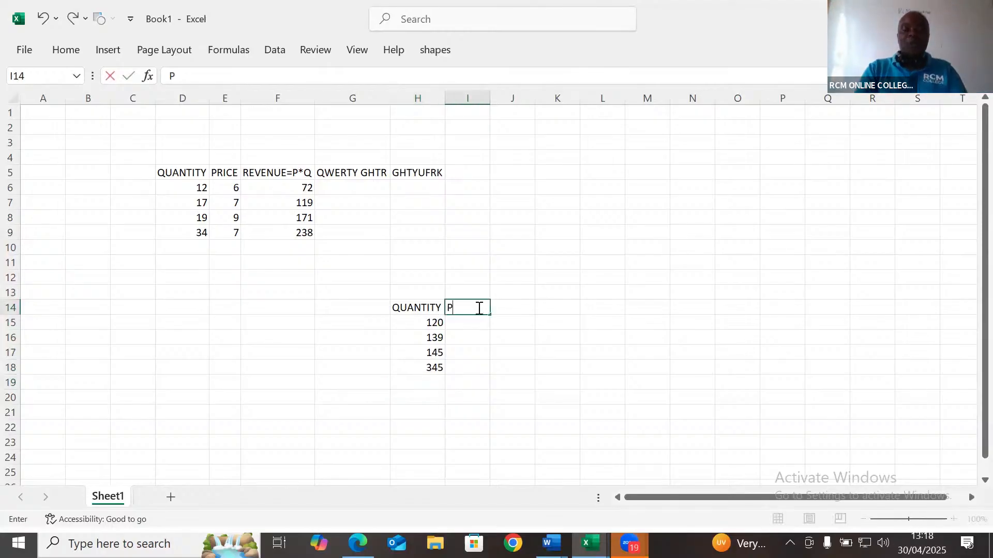
{"action": "type", "text": "RICE"}
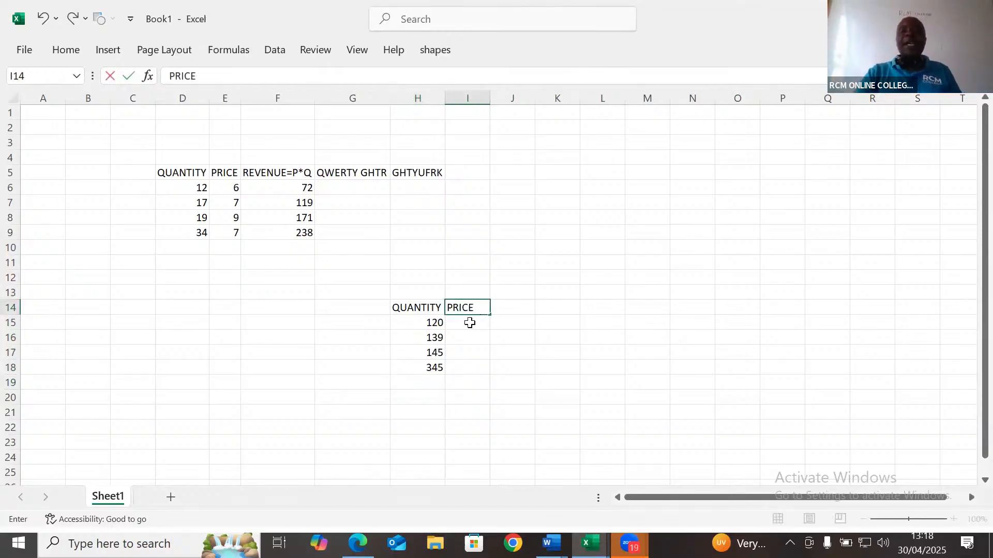
Enter the price 10 in each of cells I15 to I18.
{"action": "left_click", "coordinate": [467, 322]}
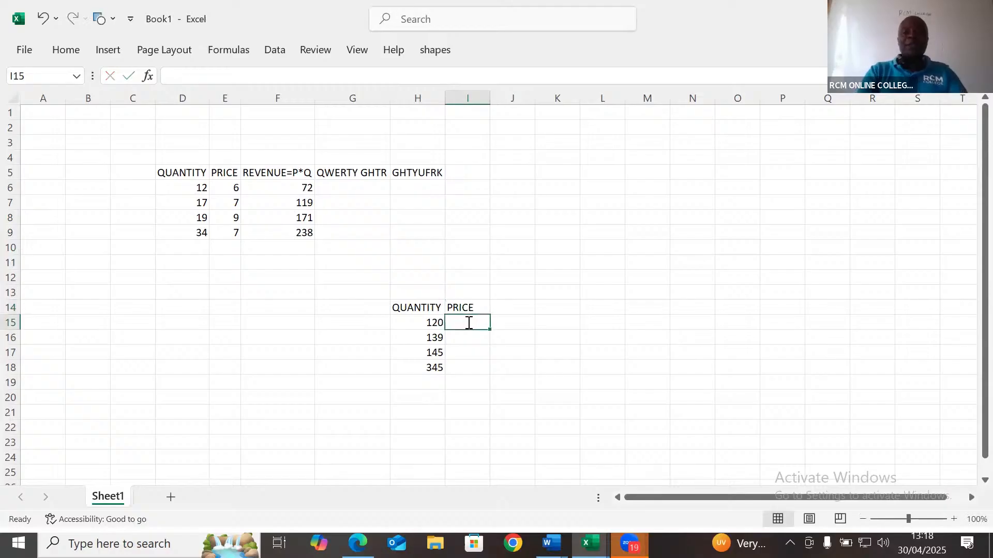
{"action": "type", "text": "10"}
{"action": "key", "text": "Return"}
{"action": "type", "text": "10"}
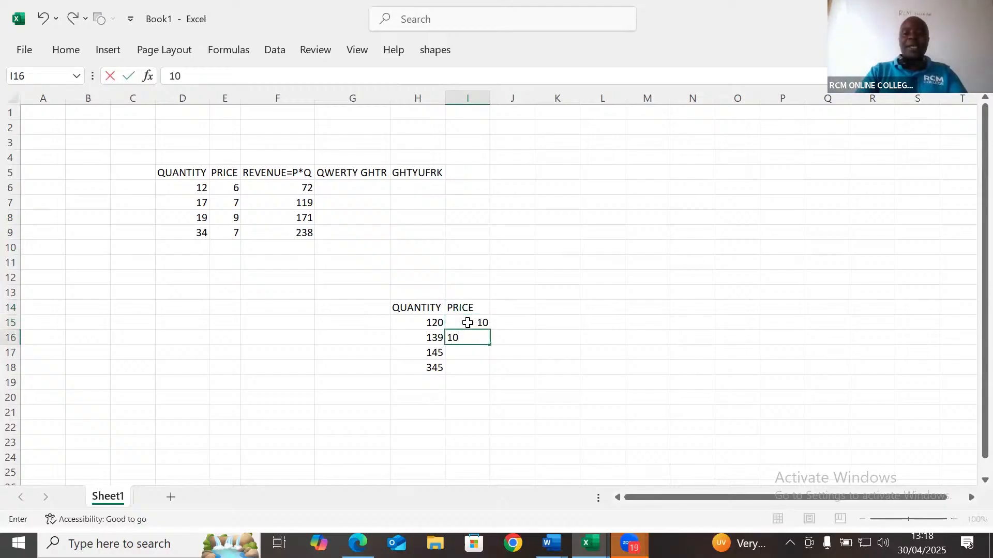
{"action": "key", "text": "Return"}
{"action": "type", "text": "10"}
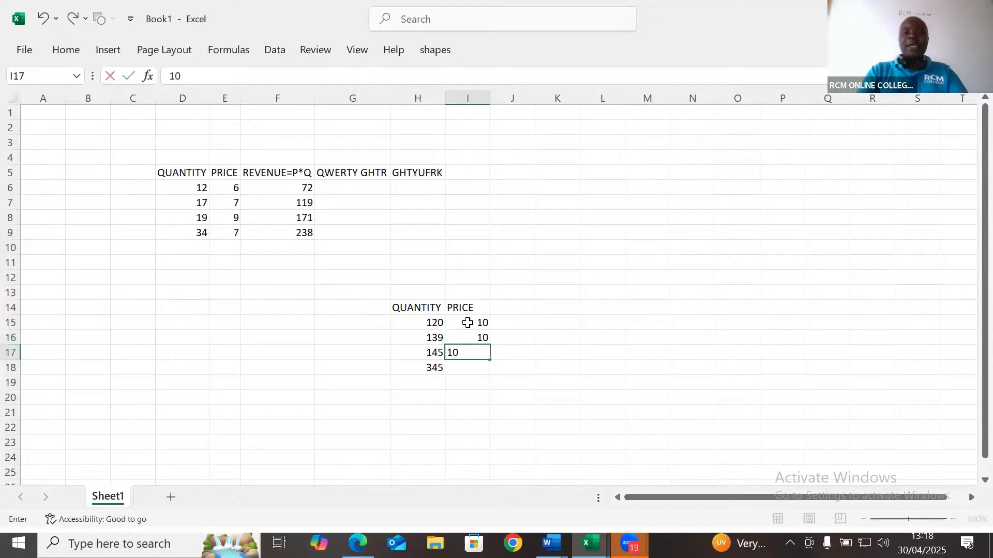
{"action": "key", "text": "Return"}
{"action": "type", "text": "1"}
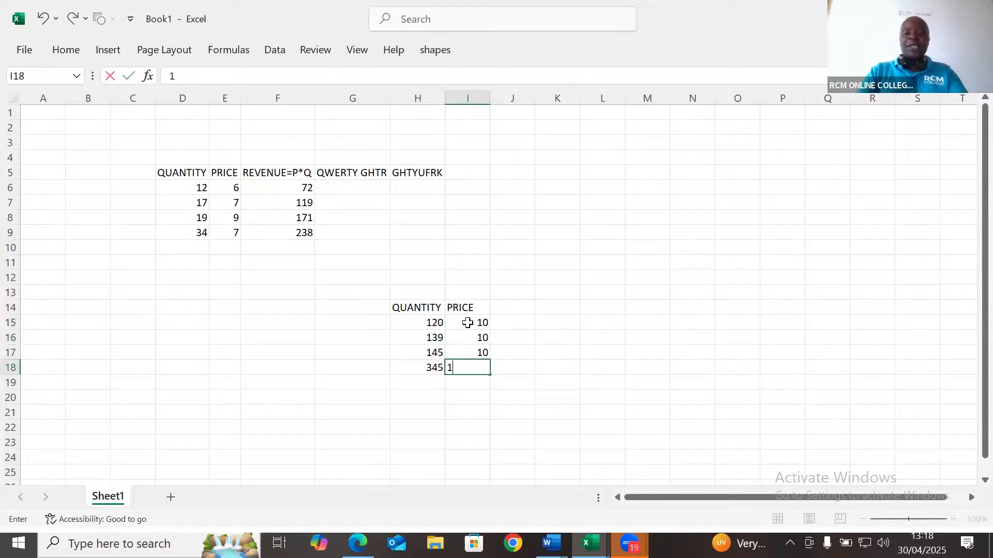
{"action": "type", "text": "0"}
{"action": "key", "text": "Return"}
{"action": "type", "text": "1"}
{"action": "key", "text": "BackSpace"}
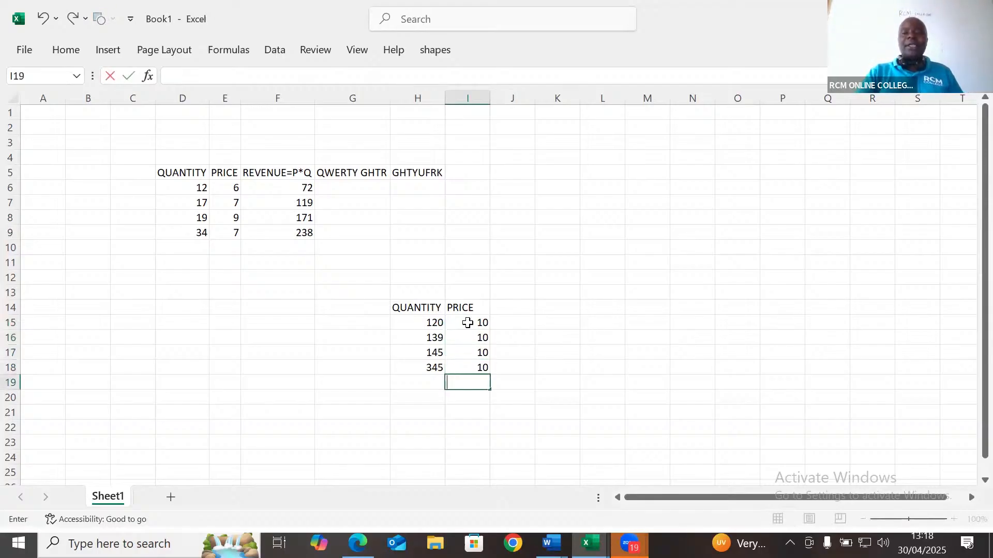
{"action": "left_click", "coordinate": [473, 398]}
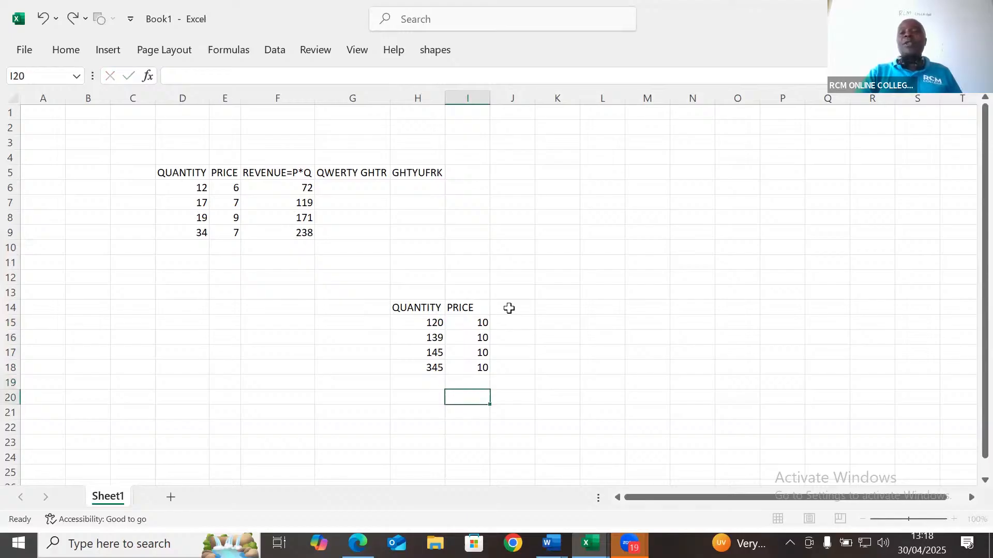
Enter the heading REVENUE in J14, and calculate =H15*I15 in J15 with the formula filled down to J18.
{"action": "left_click", "coordinate": [511, 308]}
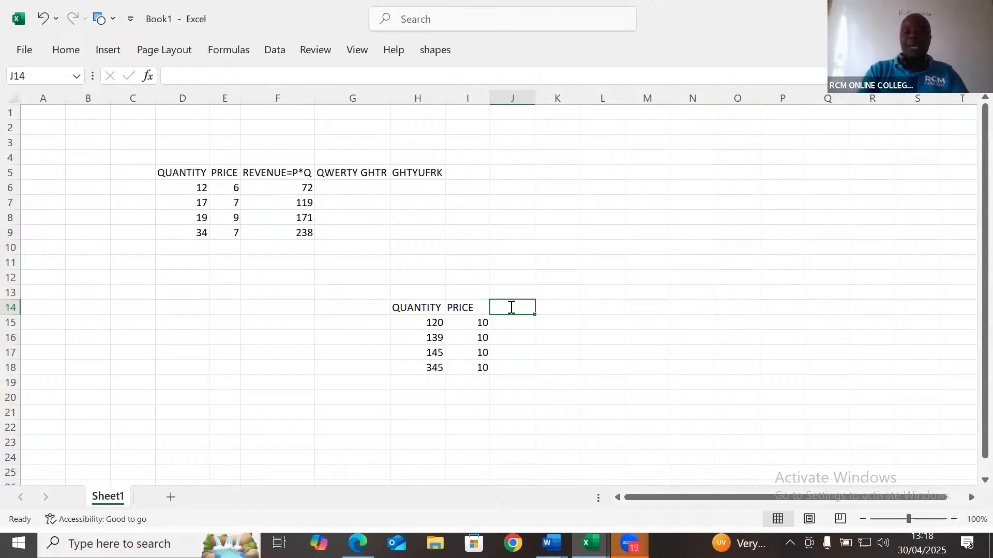
{"action": "type", "text": "REVENUE"}
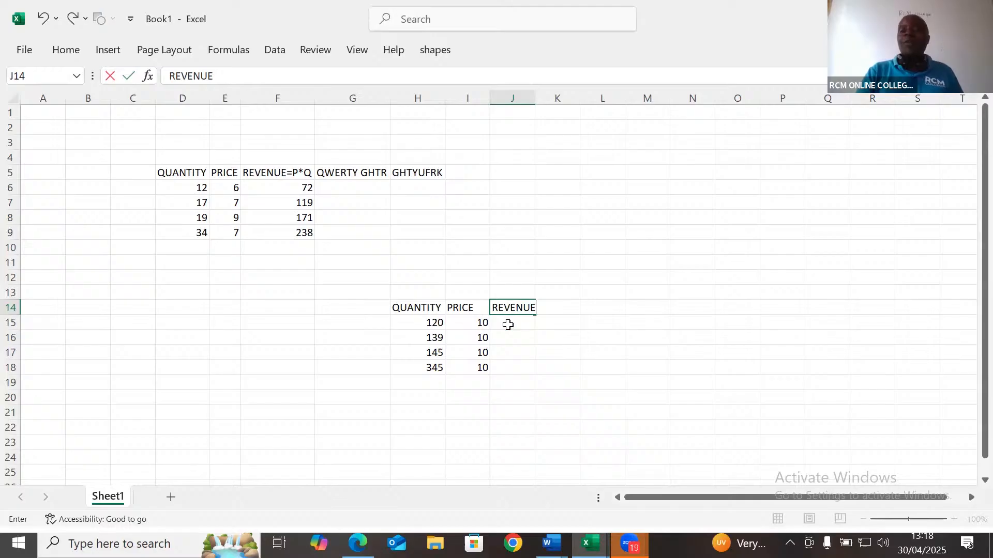
{"action": "left_click", "coordinate": [509, 325]}
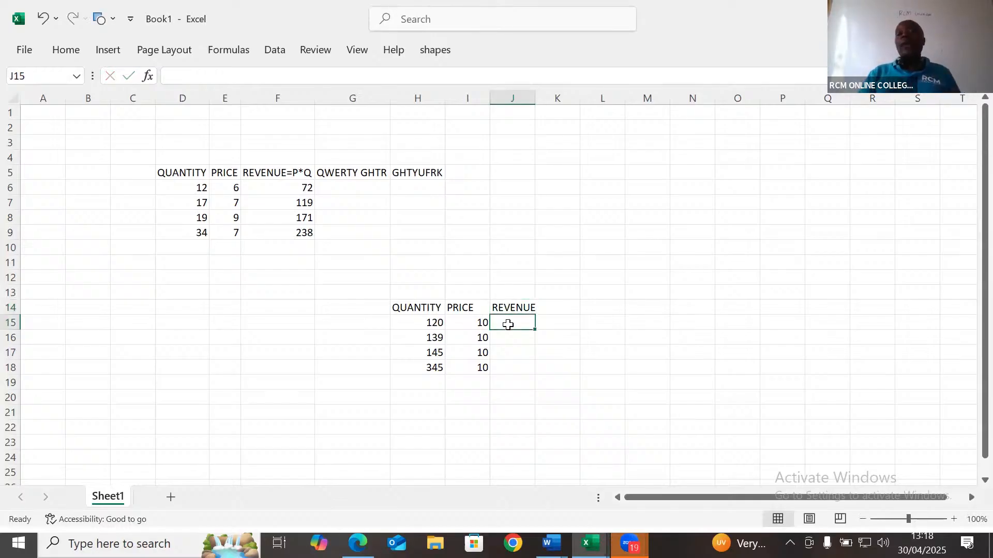
{"action": "type", "text": "="}
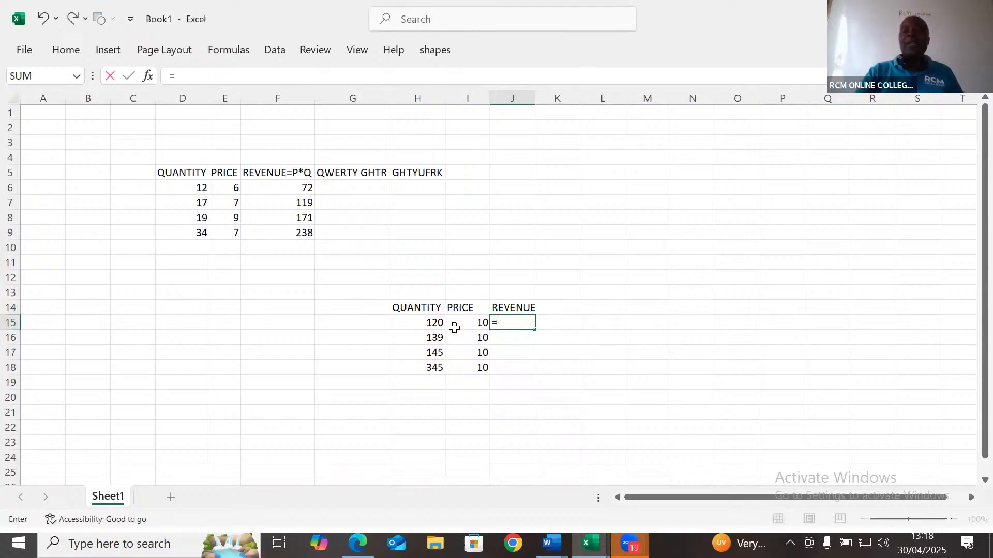
{"action": "left_click", "coordinate": [436, 324]}
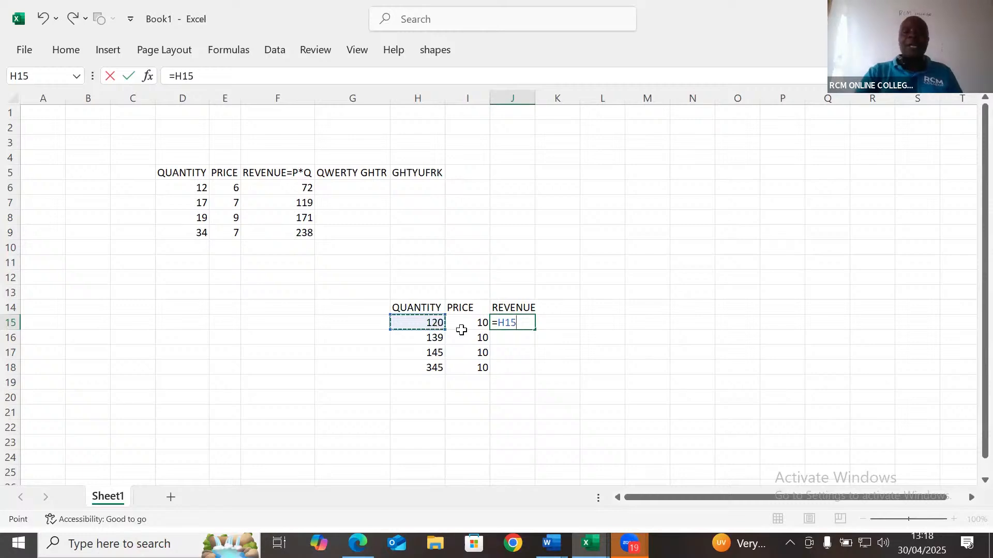
{"action": "type", "text": "*"}
{"action": "left_click", "coordinate": [480, 322]}
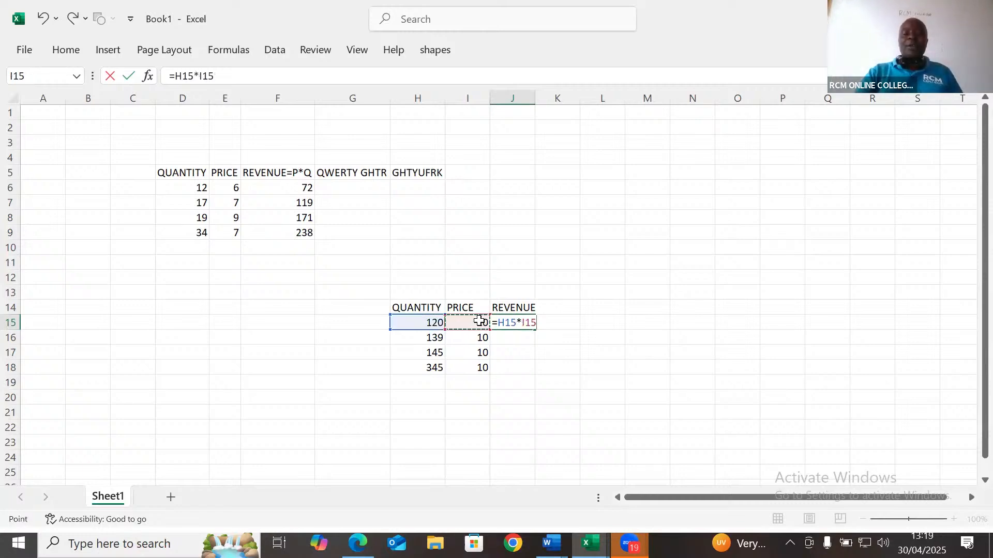
{"action": "key", "text": "ctrl+Return"}
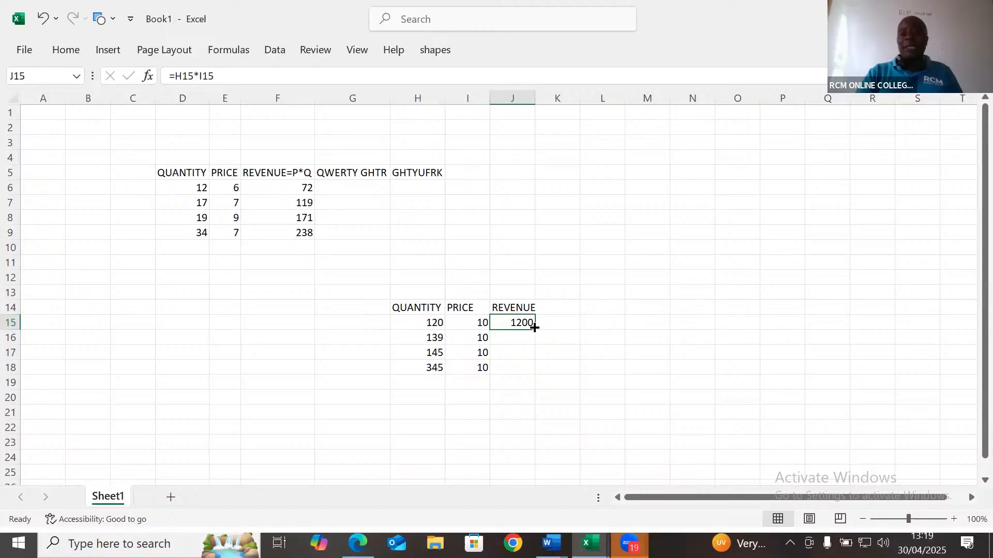
{"action": "double_click", "coordinate": [535, 329]}
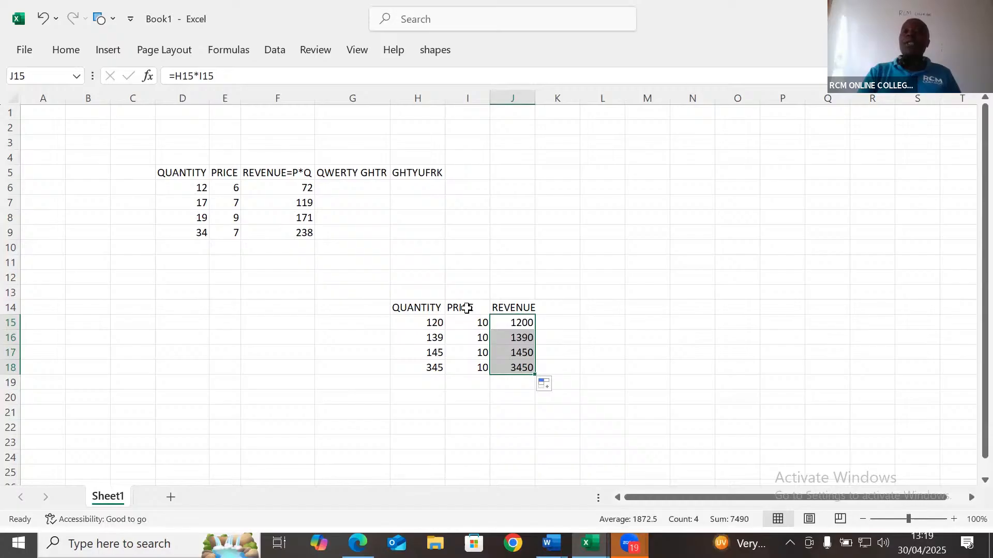
Clear the price and revenue columns of the second table, cells I13 to J18.
{"action": "left_click", "coordinate": [467, 308]}
{"action": "left_click_drag", "start_coordinate": [468, 293], "coordinate": [506, 369]}
{"action": "key", "text": "Delete"}
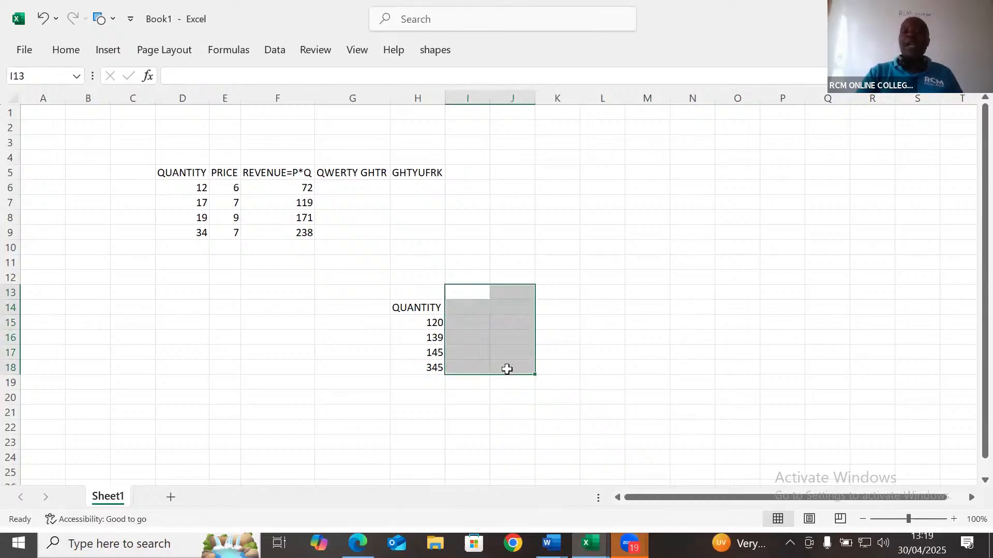
Enter the label PRICE in cell H13 above QUANTITY, with the single price 10 beside it in I13.
{"action": "left_click", "coordinate": [408, 293]}
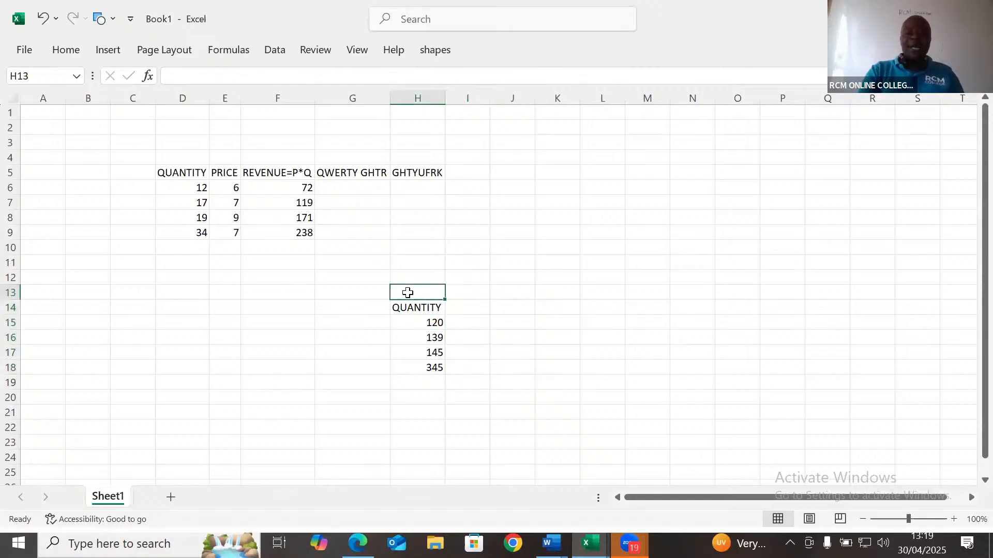
{"action": "type", "text": "p"}
{"action": "key", "text": "BackSpace"}
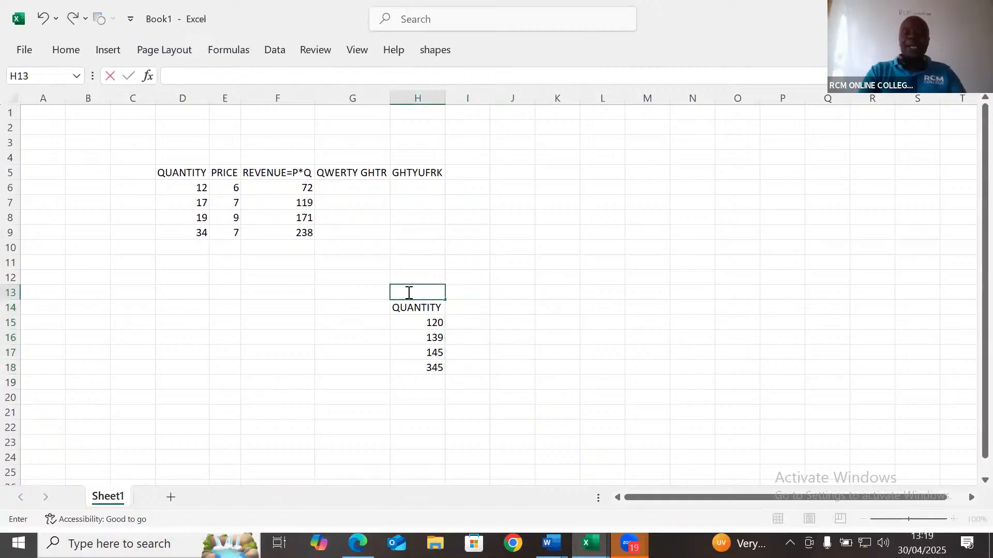
{"action": "type", "text": "PRICE"}
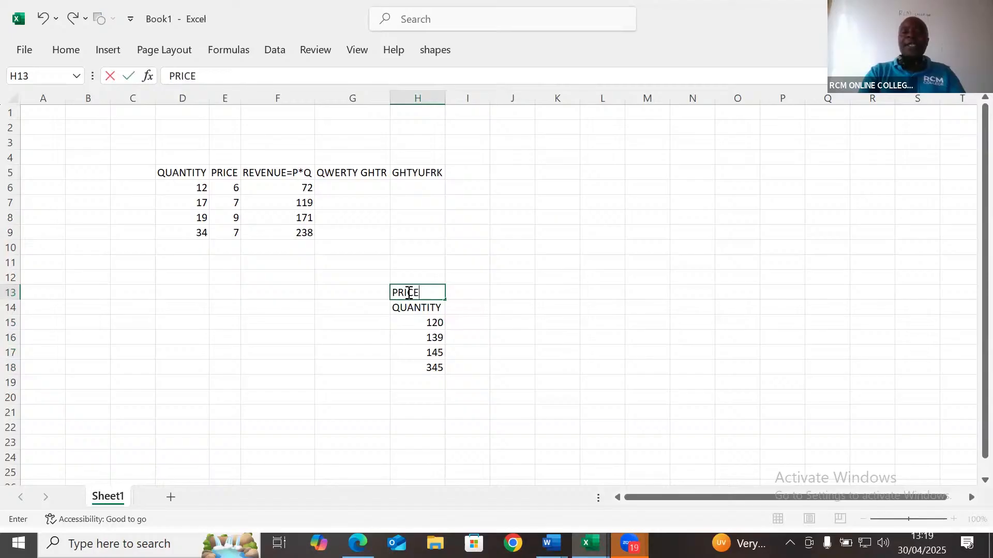
{"action": "left_click", "coordinate": [464, 289]}
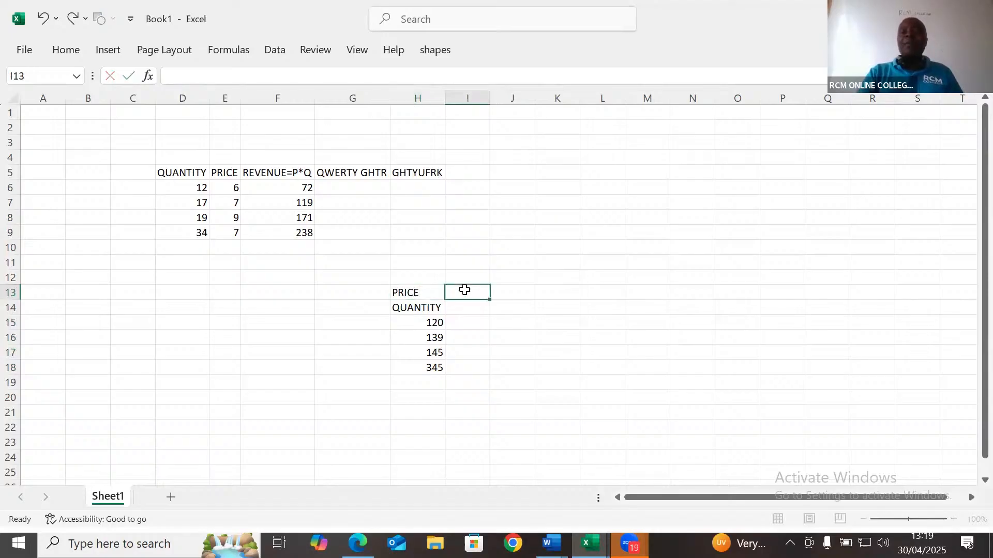
{"action": "type", "text": "10"}
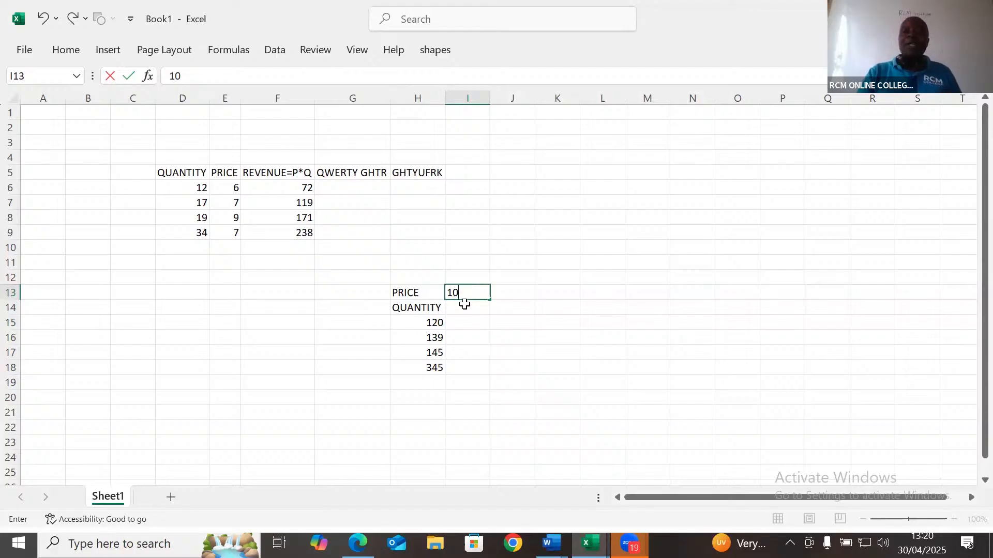
Enter the heading REVENUE in cell I14 and select cell I15 beneath it.
{"action": "left_click", "coordinate": [464, 304]}
{"action": "type", "text": "REVE"}
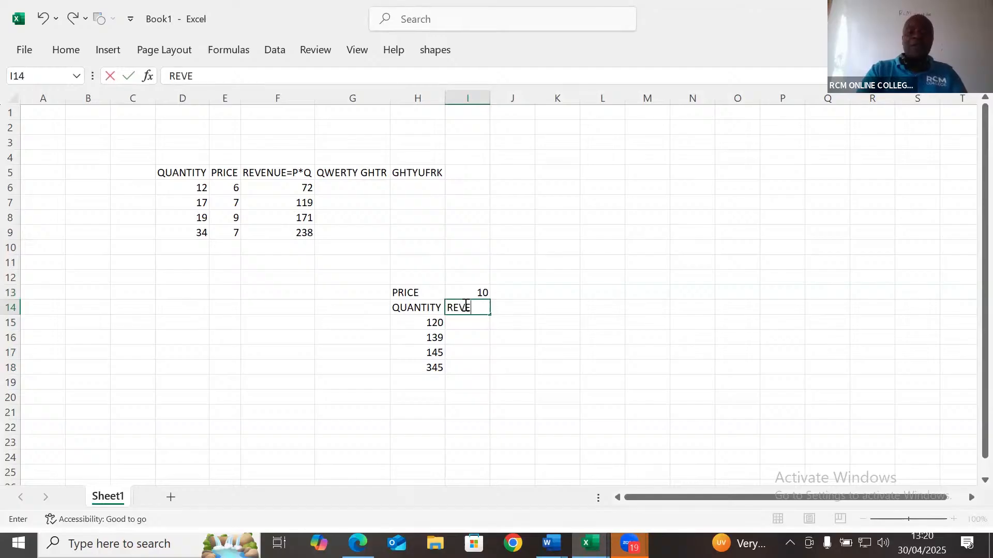
{"action": "type", "text": "NUE"}
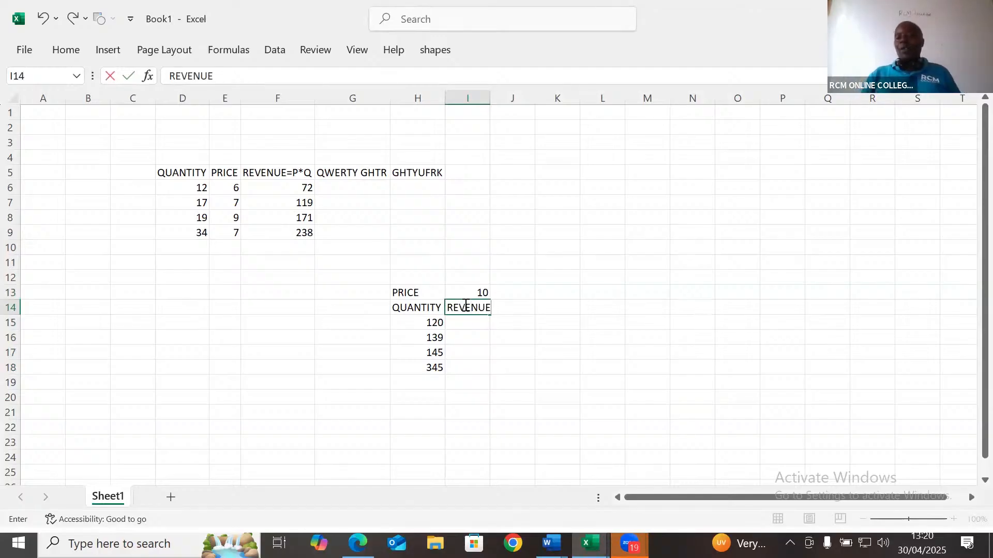
{"action": "left_click", "coordinate": [459, 323]}
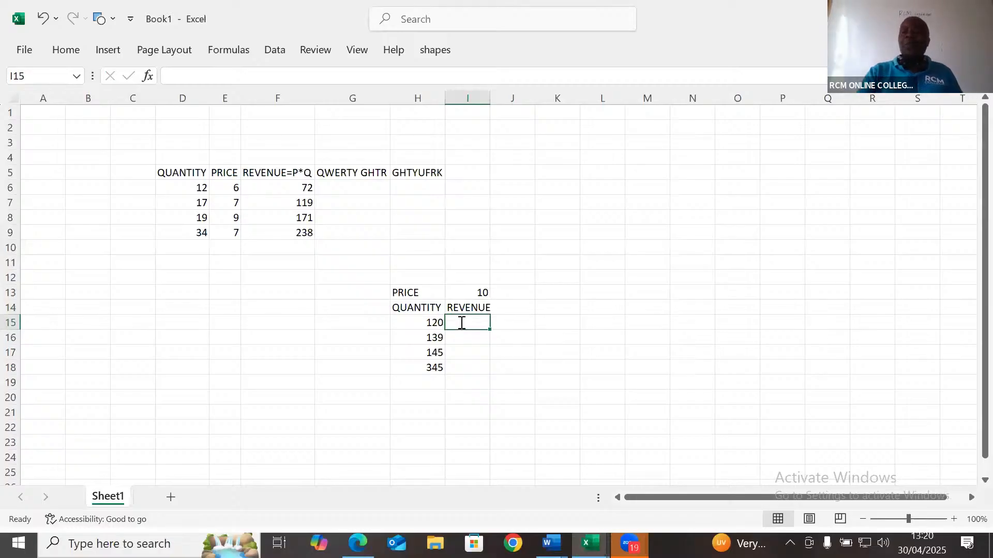
Try calculating revenue with =H15*I13 in I15 and fill the formula down to I18, then select I16.
{"action": "type", "text": "="}
{"action": "left_click", "coordinate": [426, 324]}
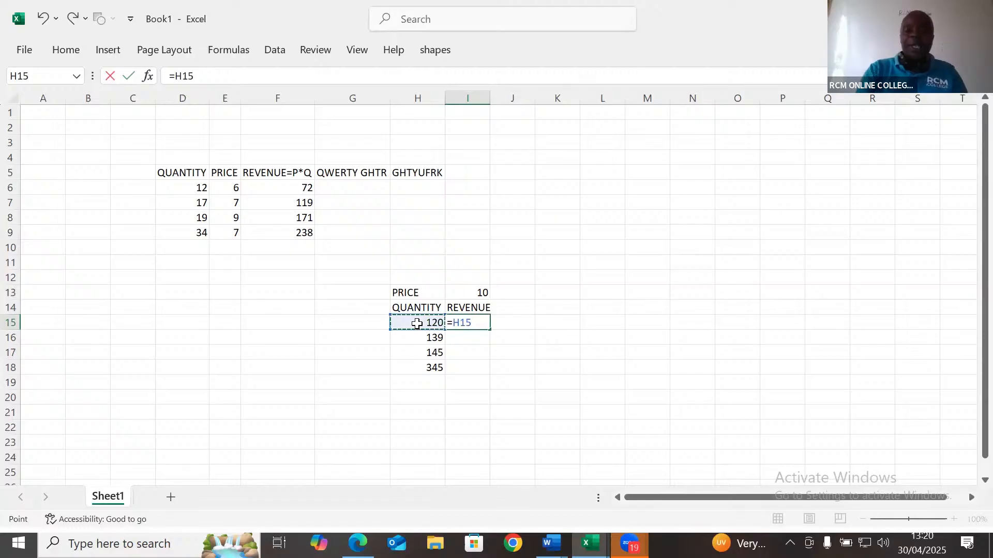
{"action": "type", "text": "*"}
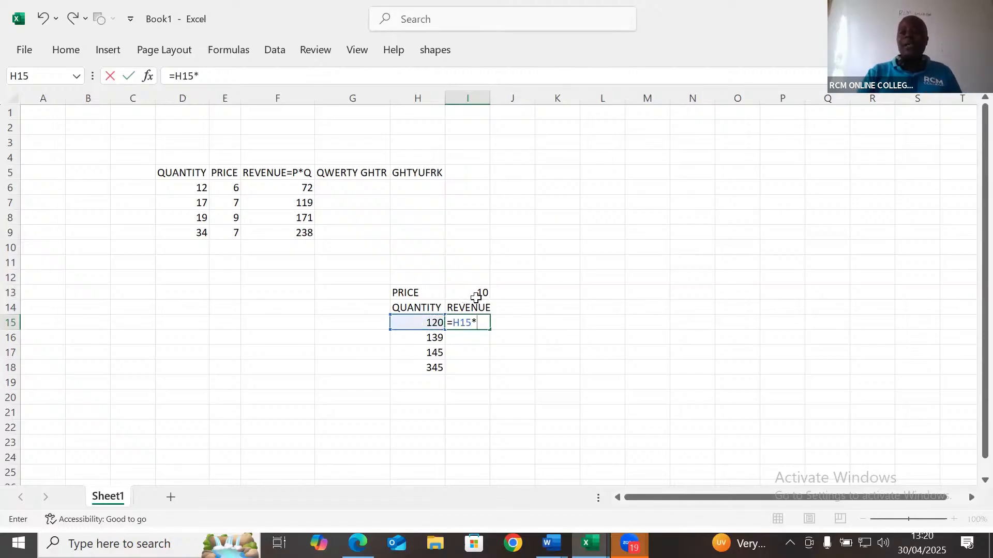
{"action": "left_click", "coordinate": [483, 293]}
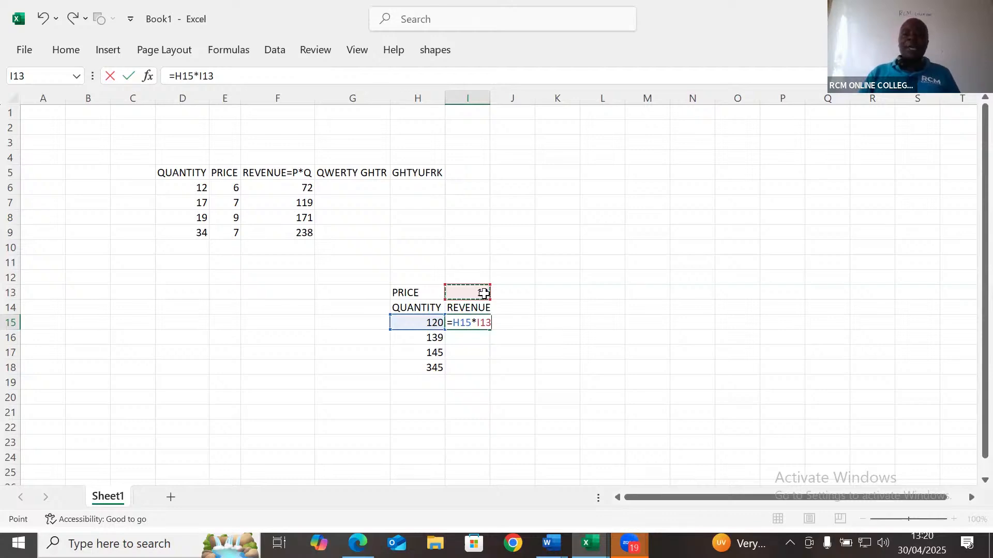
{"action": "key", "text": "ctrl+Return"}
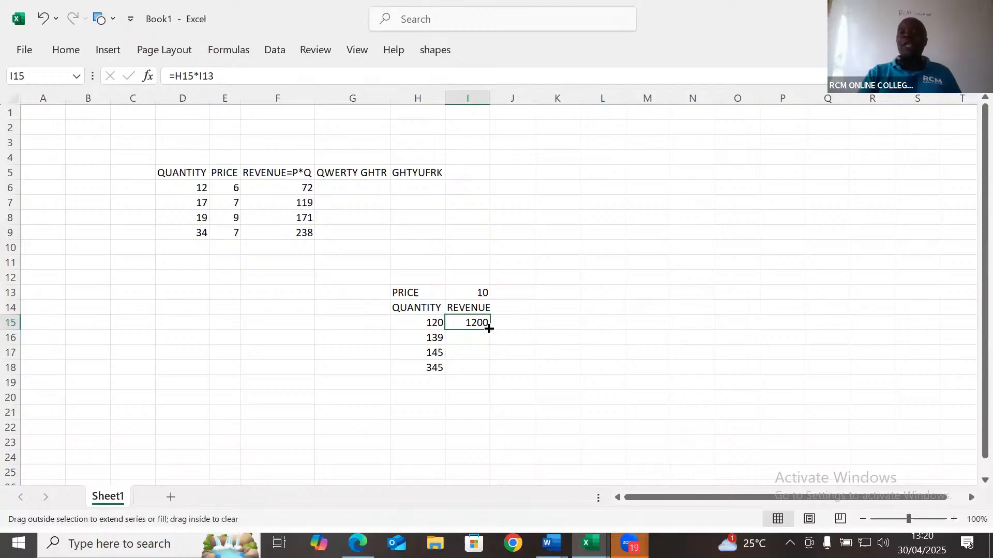
{"action": "double_click", "coordinate": [489, 329]}
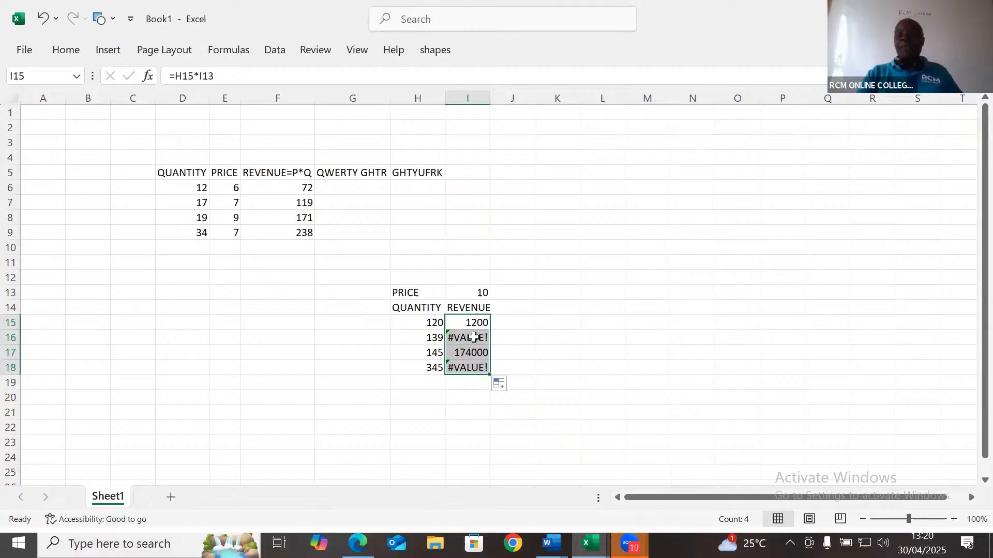
{"action": "left_click", "coordinate": [474, 337]}
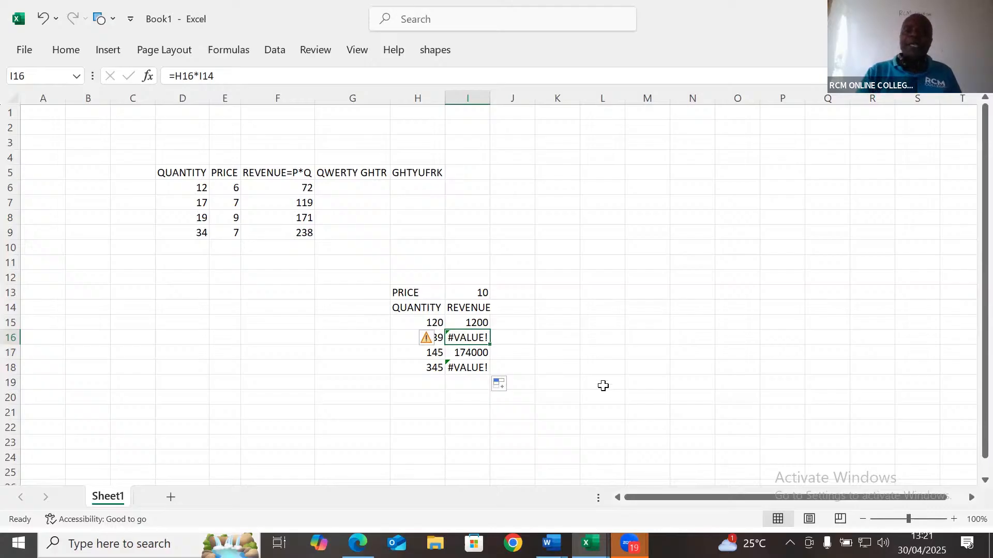
Enter the note FORMULAR PRESS F2 in cell L19 and the note FN F2 in cell L21.
{"action": "left_click", "coordinate": [603, 384]}
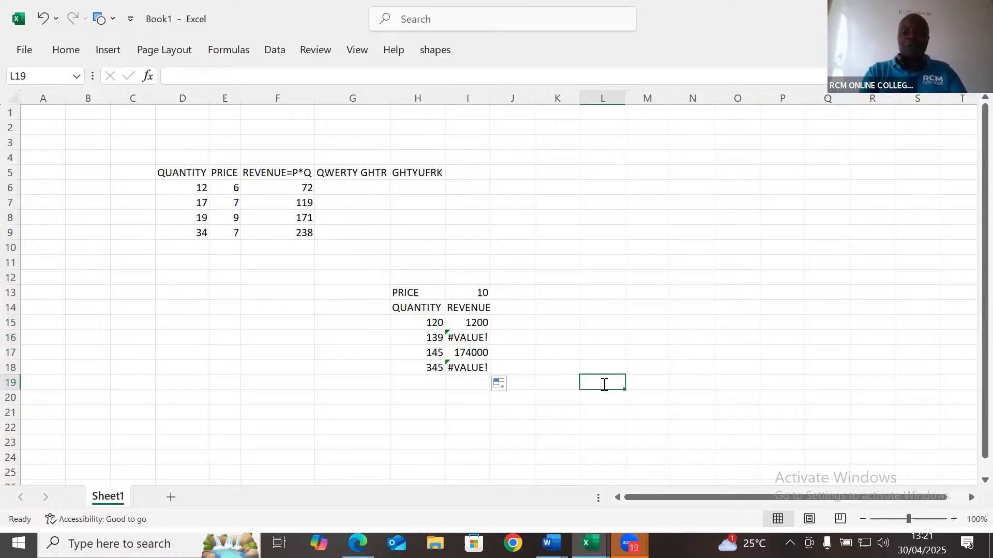
{"action": "type", "text": "FORMUL"}
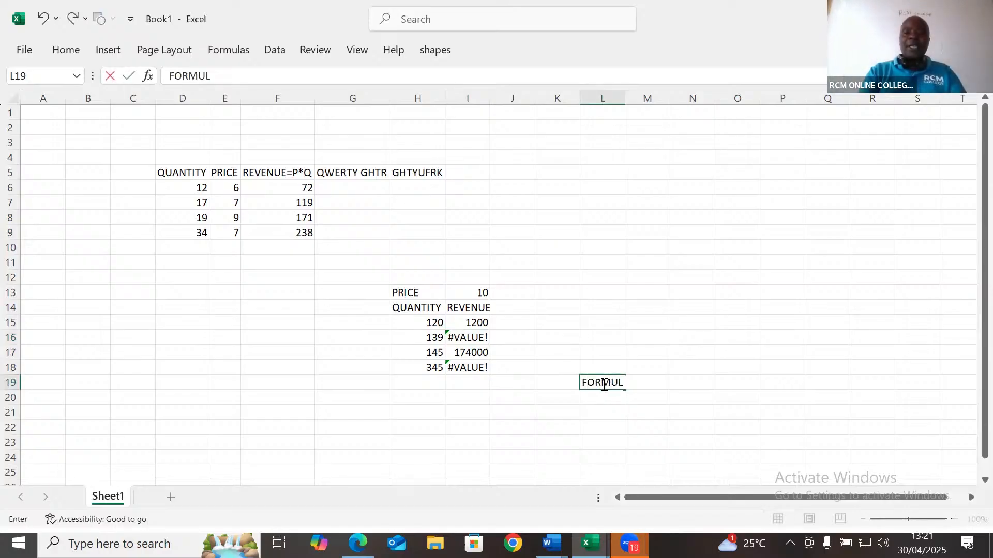
{"action": "type", "text": "AR"}
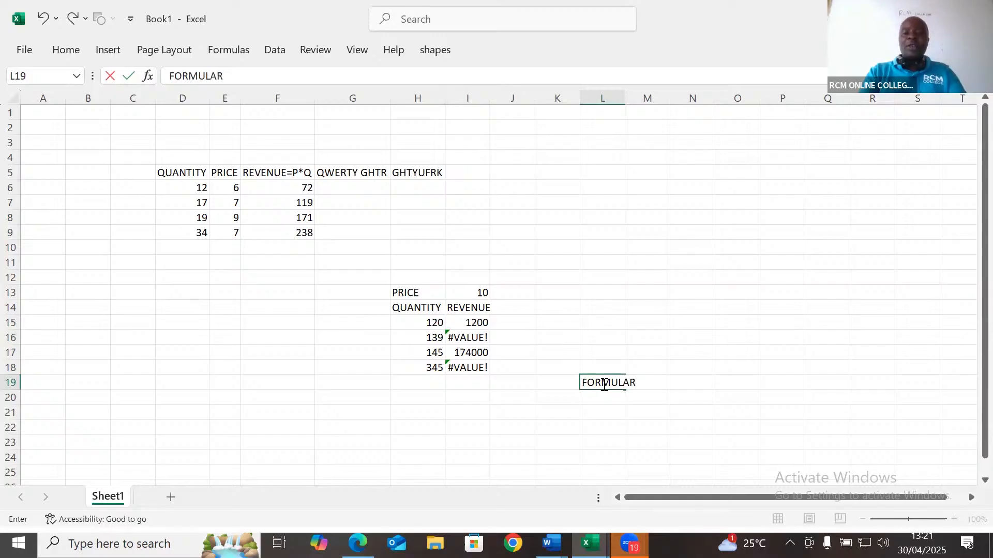
{"action": "type", "text": " PRESS"}
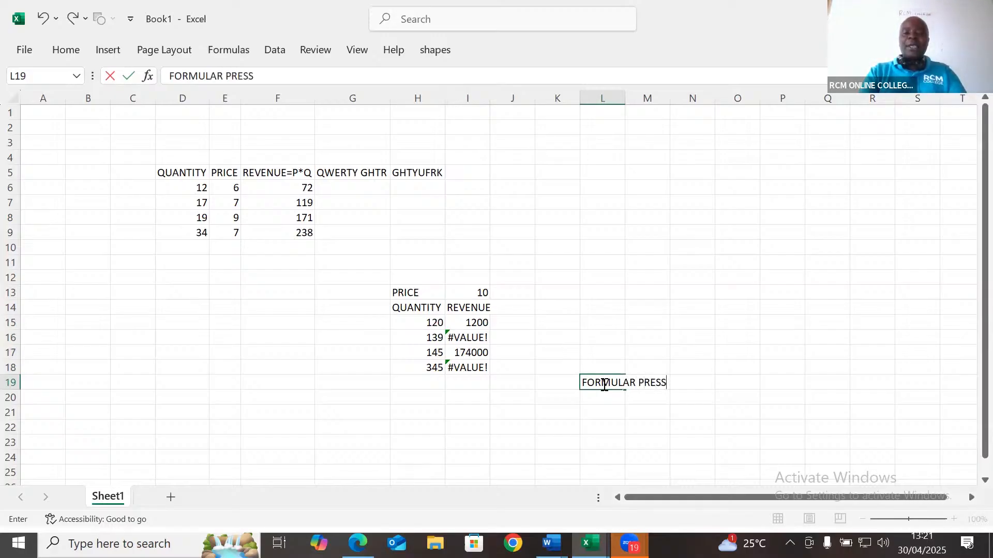
{"action": "type", "text": " F2"}
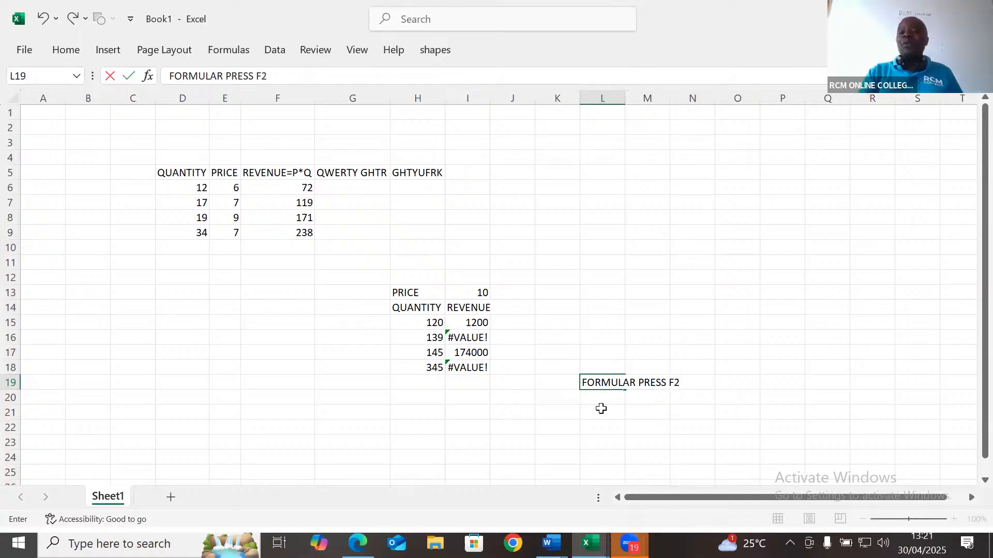
{"action": "left_click", "coordinate": [599, 408]}
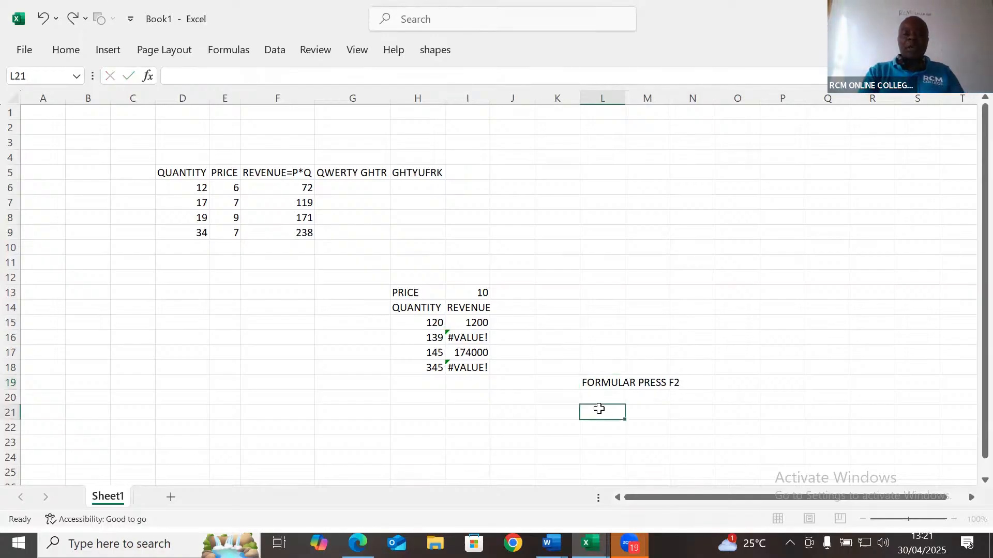
{"action": "type", "text": "FN"}
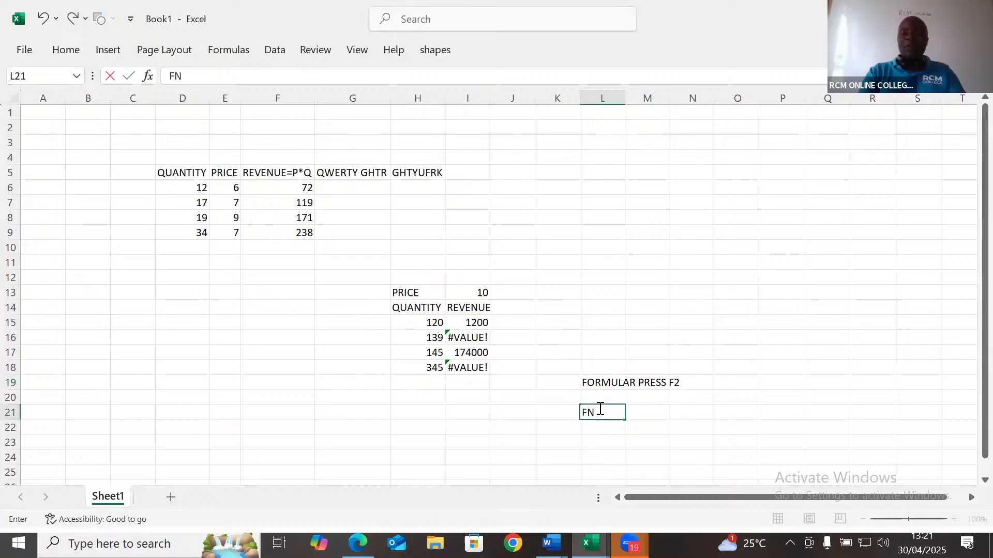
{"action": "type", "text": " F2"}
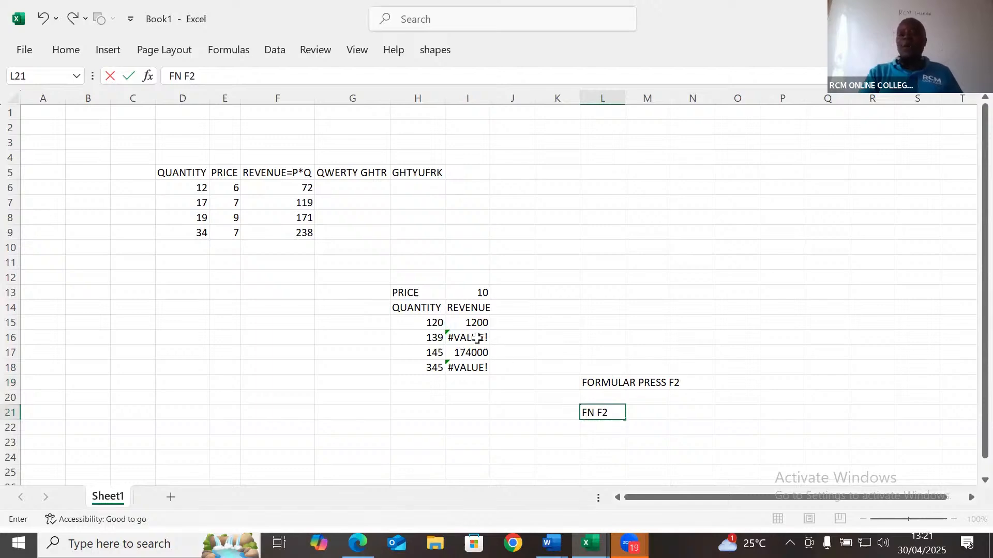
Examine which cells the filled revenue formulas in I16 and I17 refer to.
{"action": "left_click", "coordinate": [474, 338]}
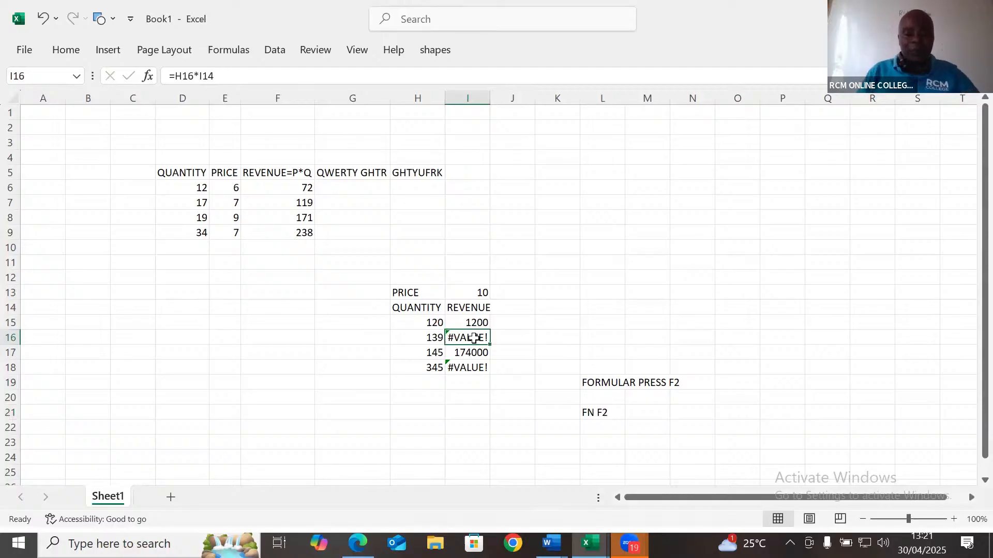
{"action": "key", "text": "F2"}
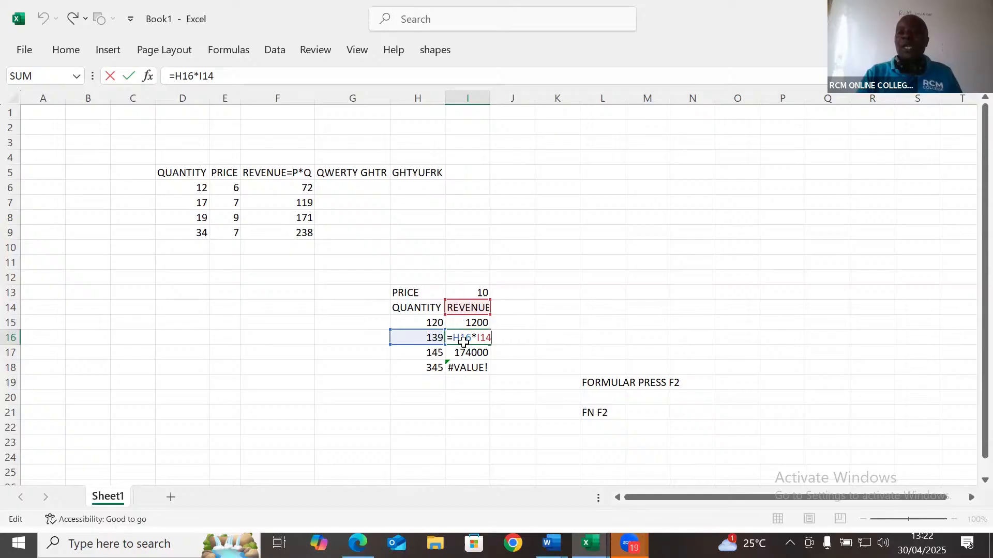
{"action": "key", "text": "Return"}
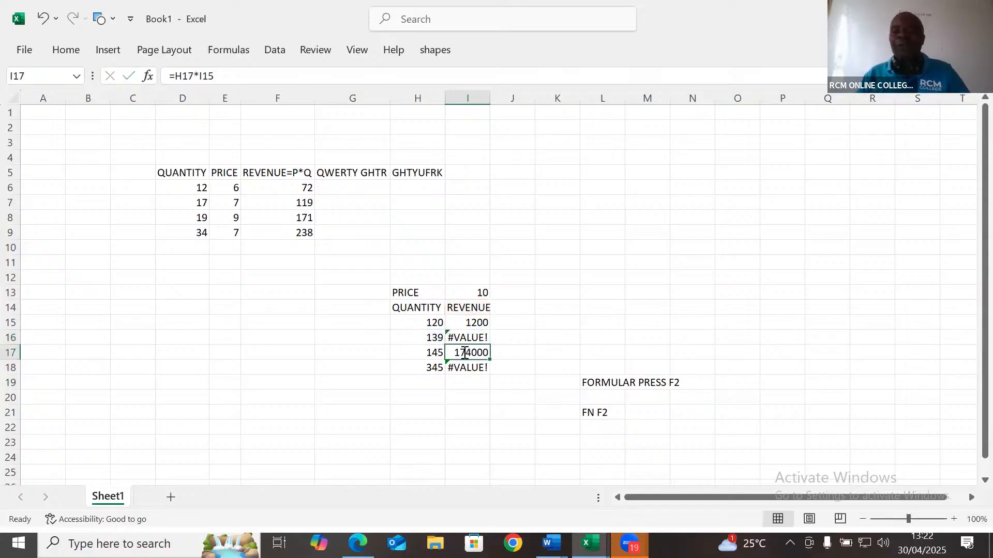
{"action": "key", "text": "F2"}
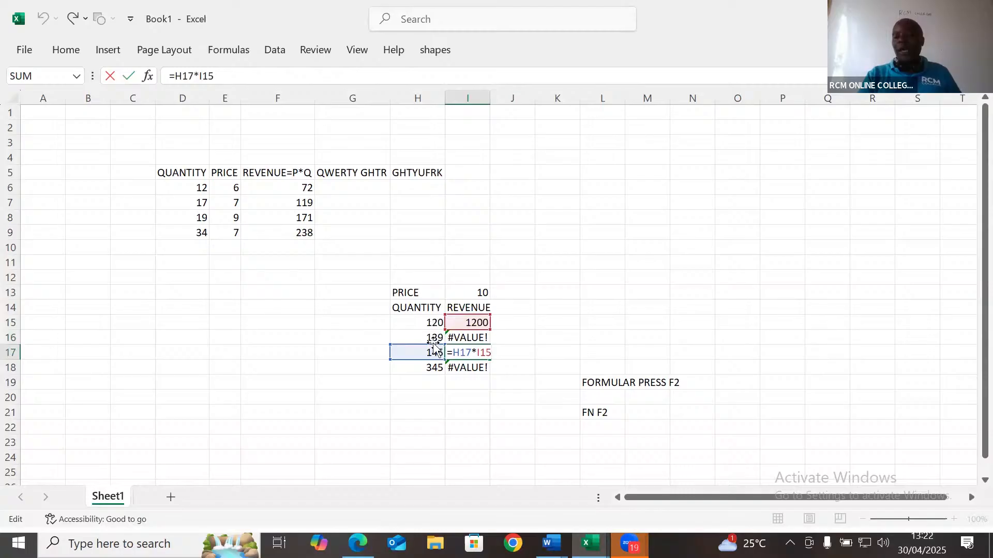
Clear the revenue formulas in cells I15 to I18 of the second table.
{"action": "left_click", "coordinate": [472, 321]}
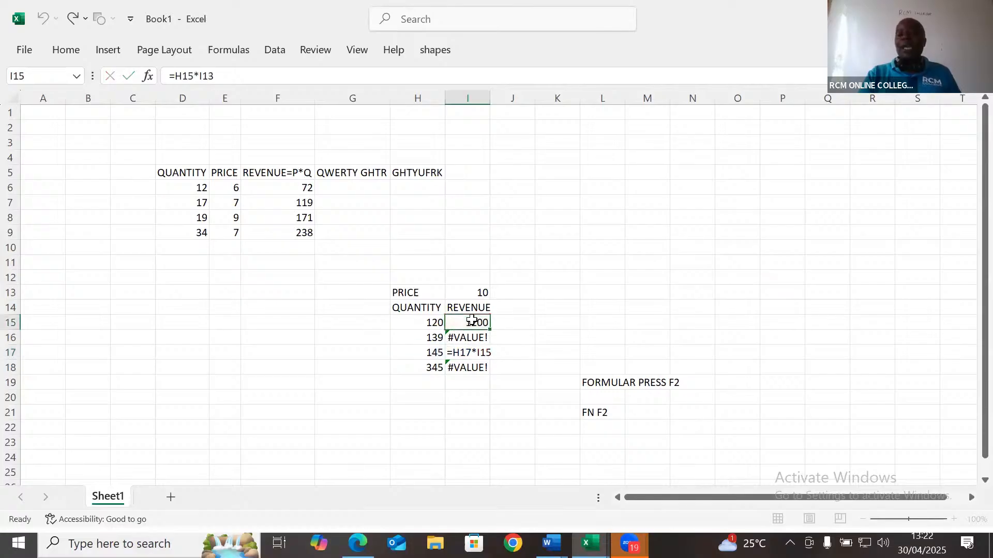
{"action": "left_click_drag", "start_coordinate": [472, 321], "coordinate": [479, 367]}
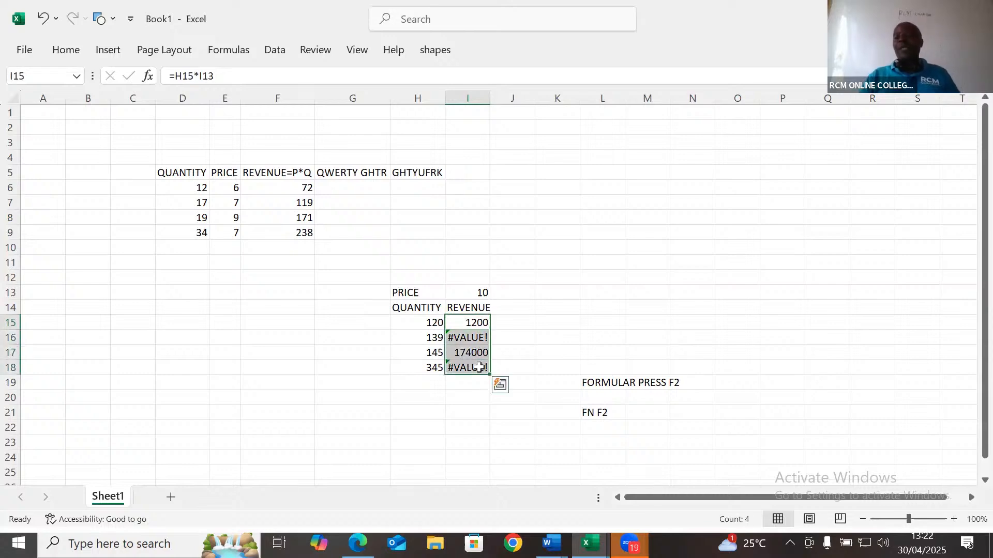
{"action": "key", "text": "Delete"}
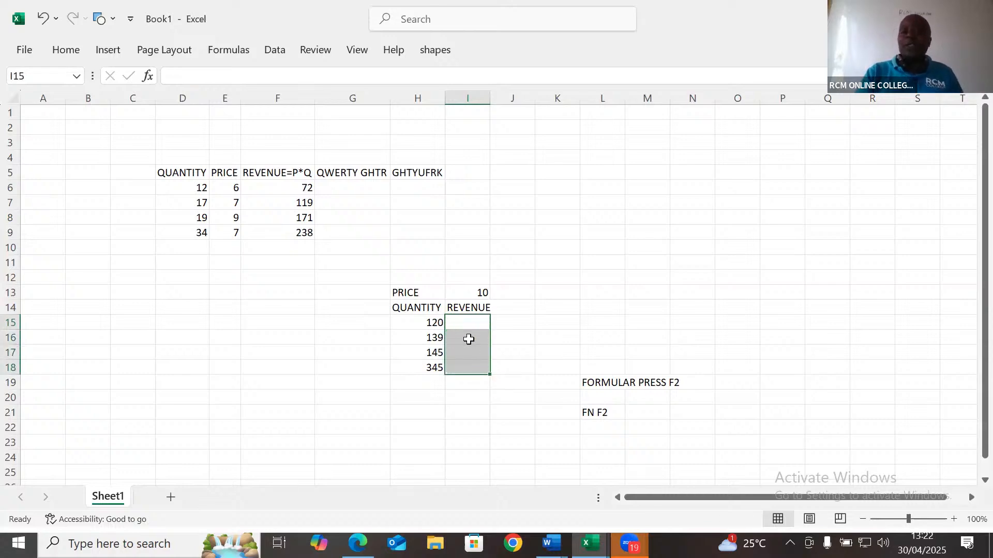
Calculate revenue in I15 with =H15*$I$13, locking the price reference, and fill the formula down to I18.
{"action": "left_click", "coordinate": [468, 325]}
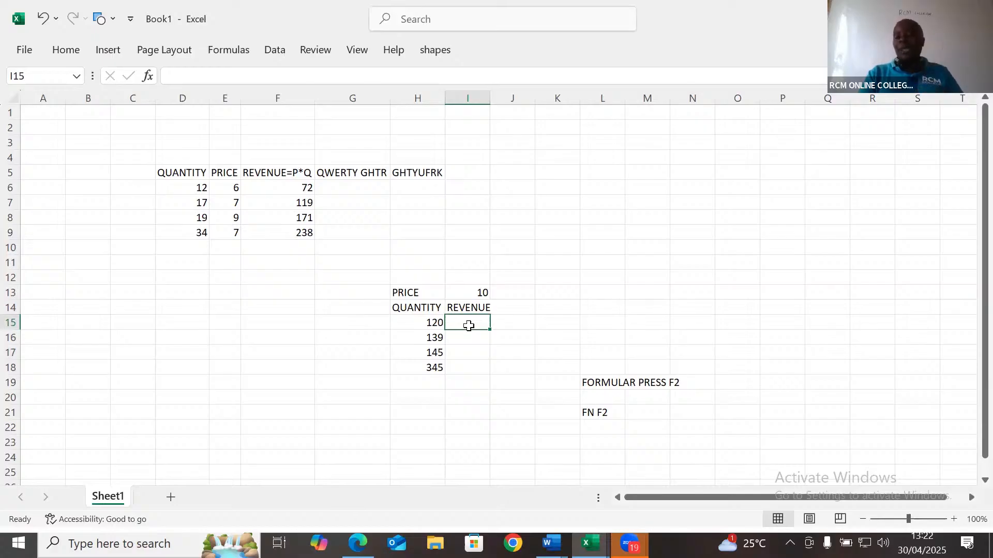
{"action": "type", "text": "="}
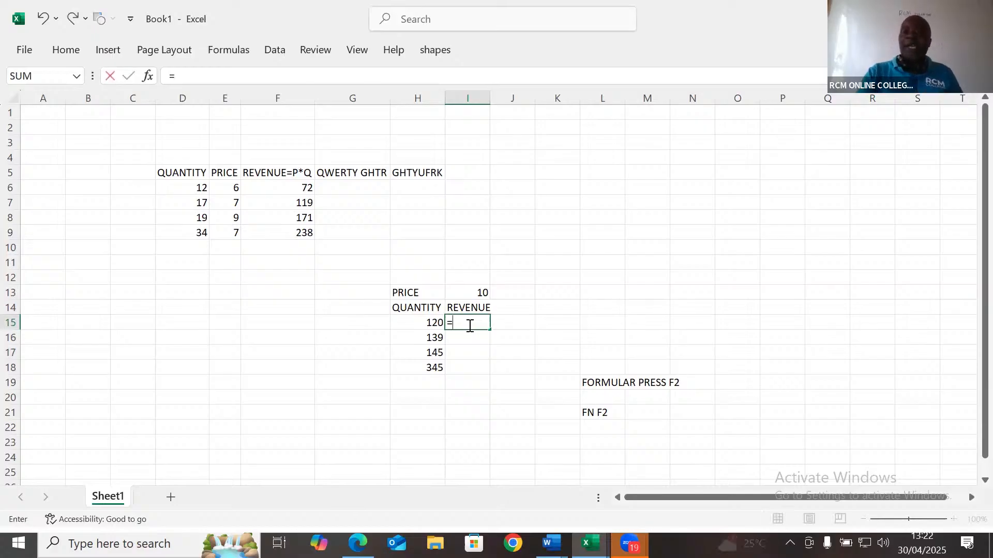
{"action": "left_click", "coordinate": [433, 323]}
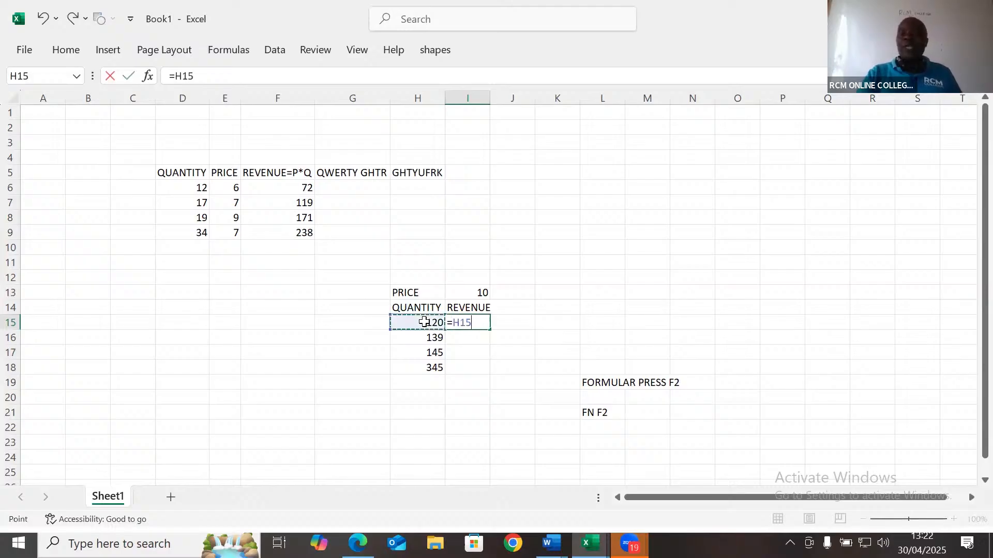
{"action": "type", "text": "*"}
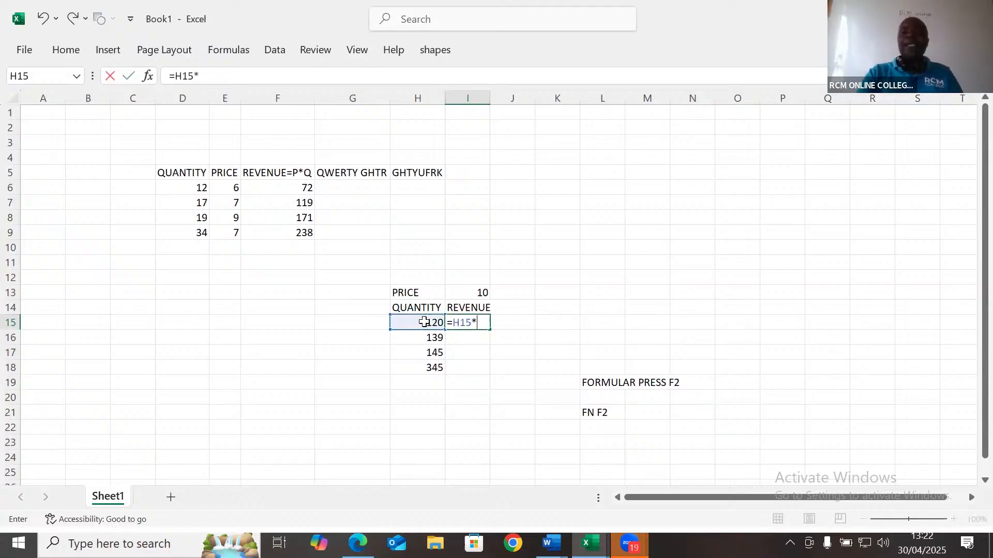
{"action": "left_click", "coordinate": [486, 293]}
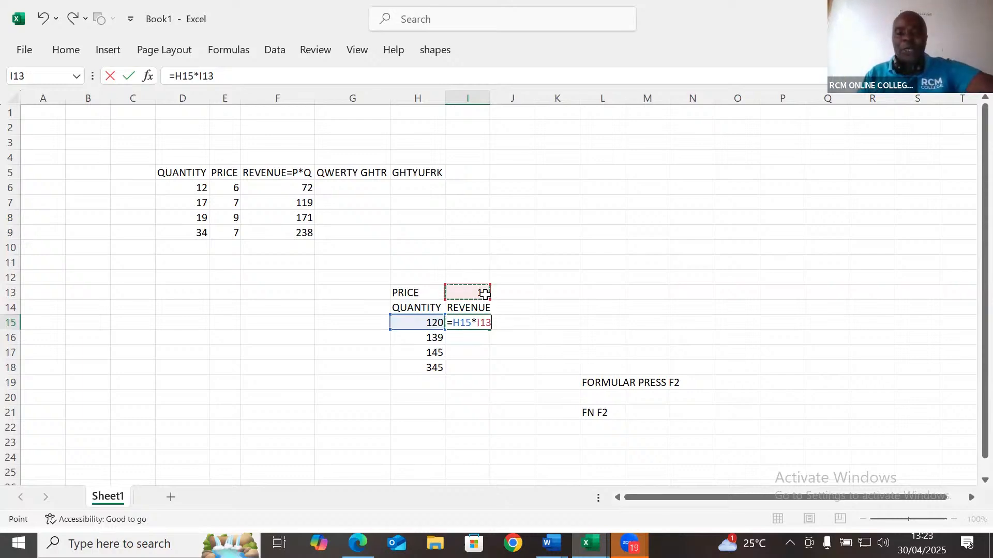
{"action": "key", "text": "F4"}
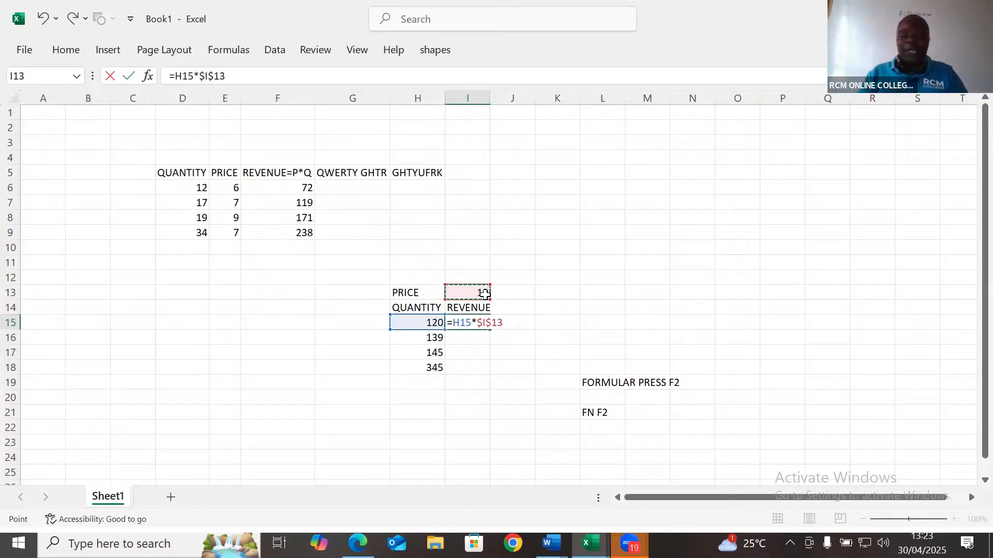
{"action": "key", "text": "ctrl+Return"}
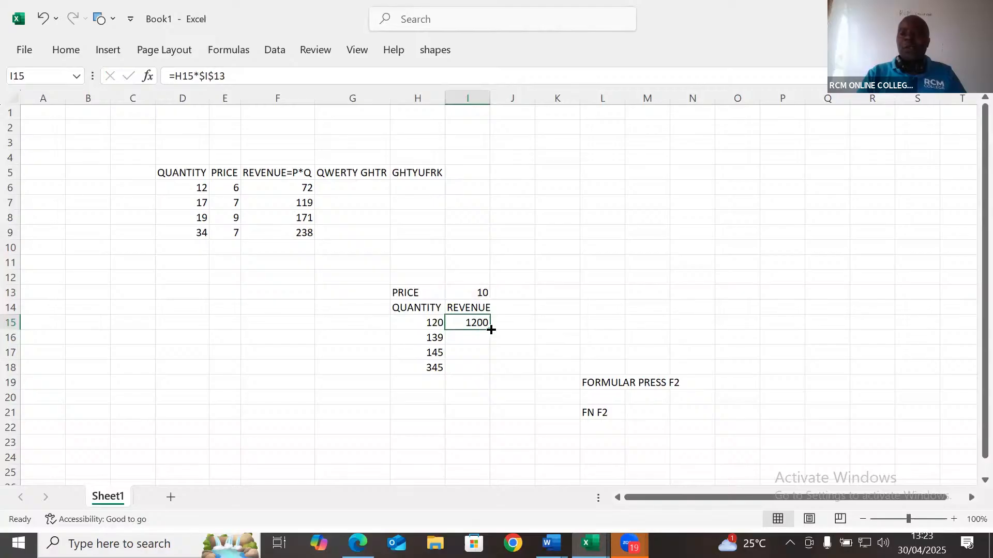
{"action": "double_click", "coordinate": [491, 330]}
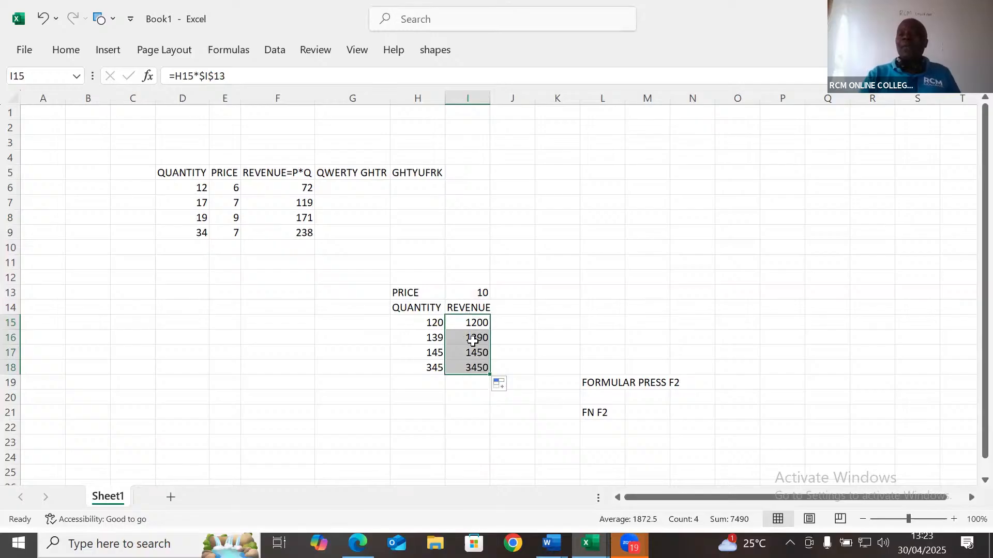
Examine the cell references in the filled revenue formulas in I16 and I18.
{"action": "left_click", "coordinate": [476, 339]}
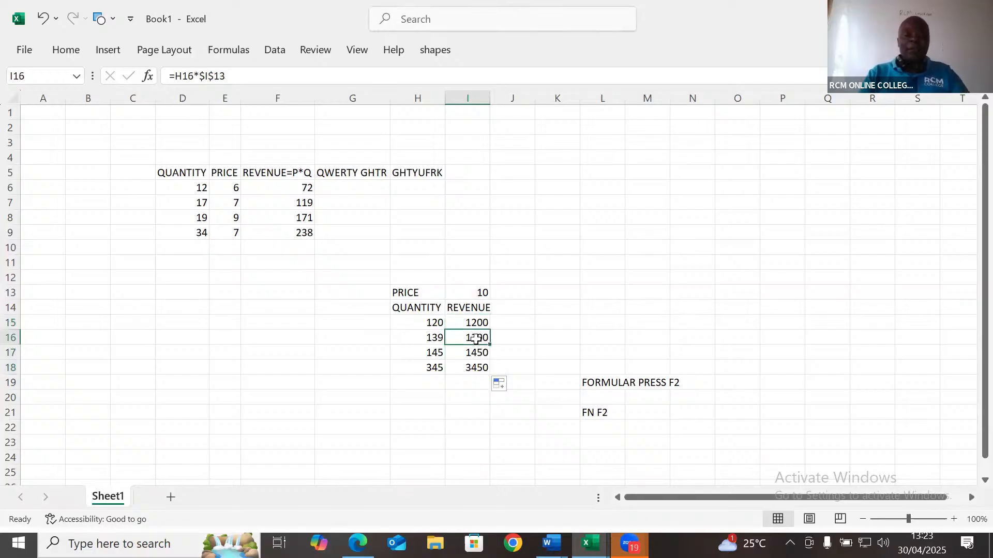
{"action": "key", "text": "F2"}
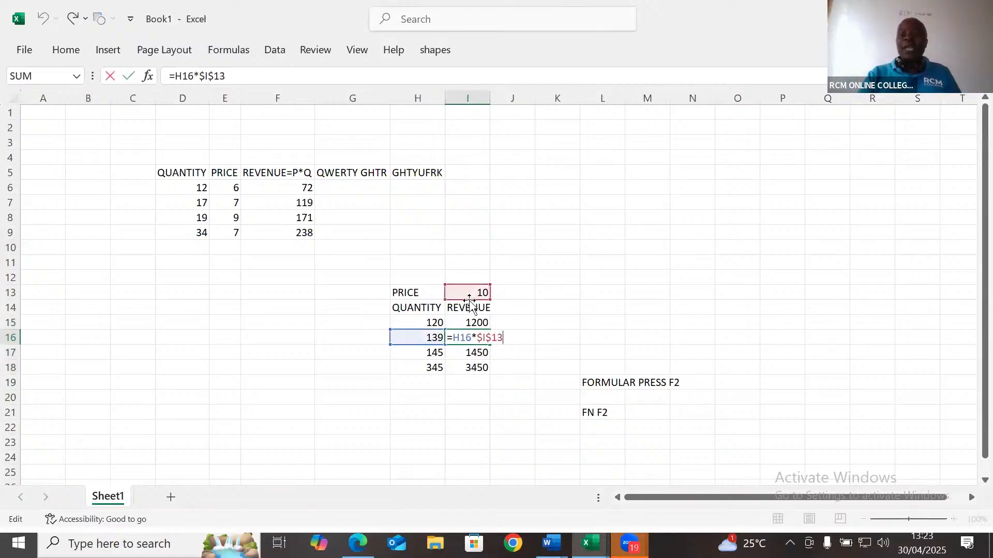
{"action": "left_click", "coordinate": [480, 369]}
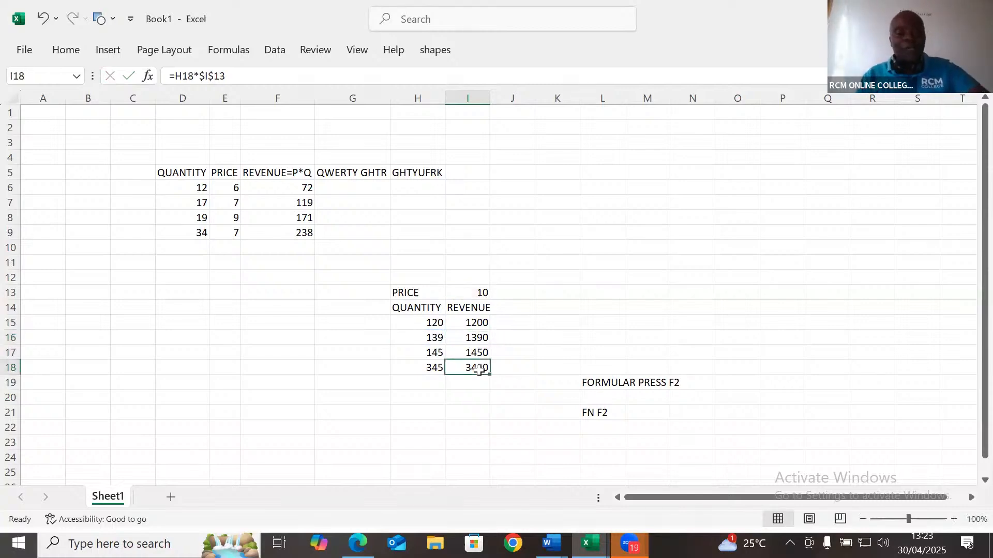
{"action": "key", "text": "F2"}
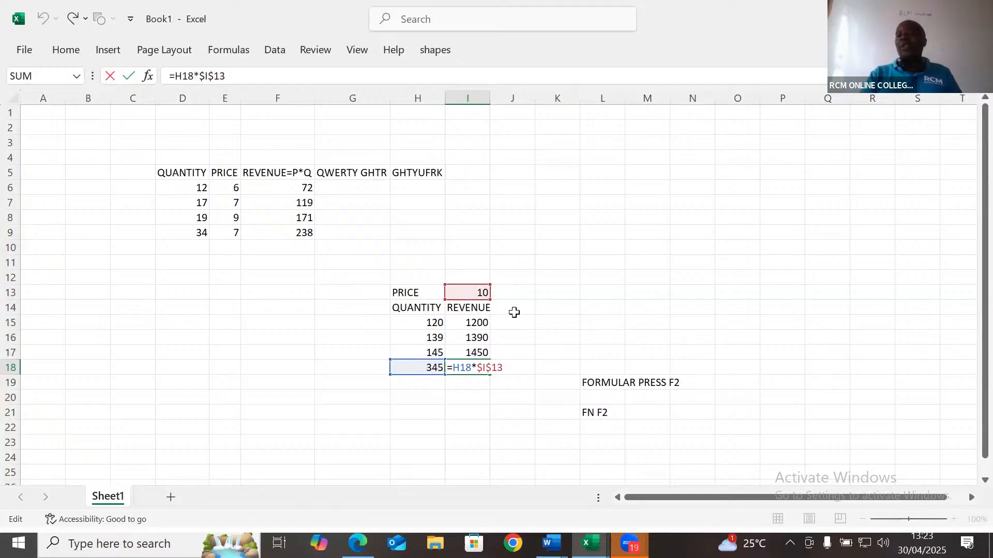
Add the note "CONSTANTS= LOCKING THEM=FN F4=DOLARISATION" in cell L16.
{"action": "left_click", "coordinate": [595, 337]}
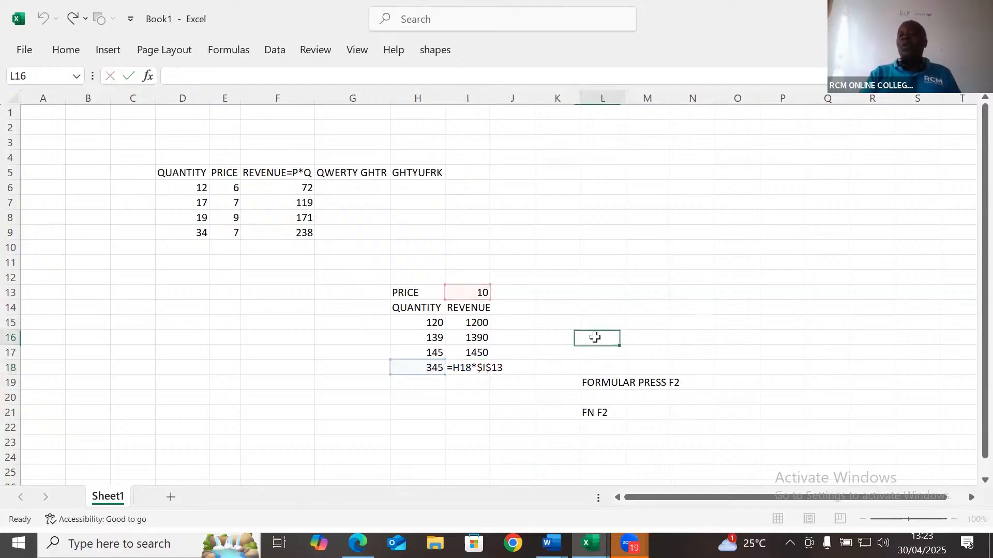
{"action": "type", "text": "CON"}
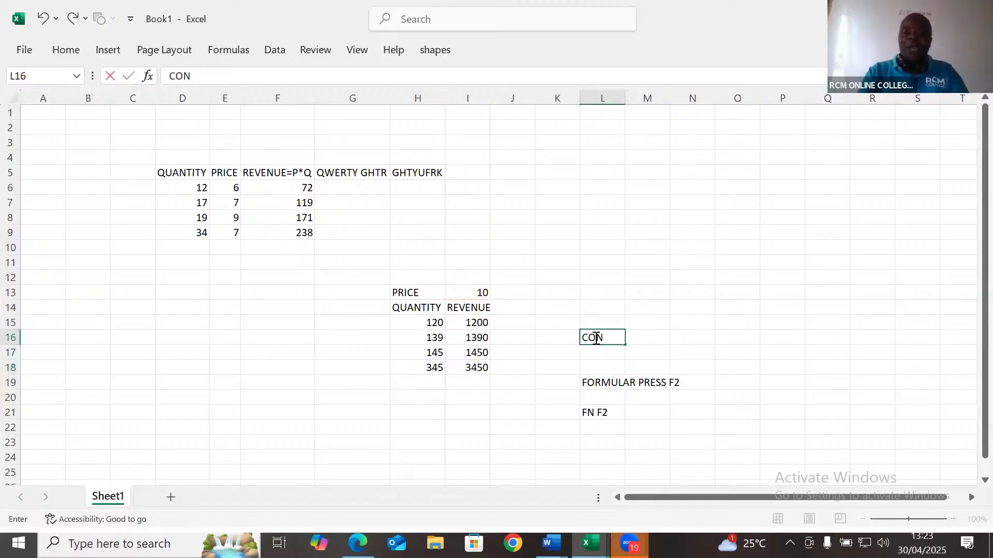
{"action": "type", "text": "STANTS"}
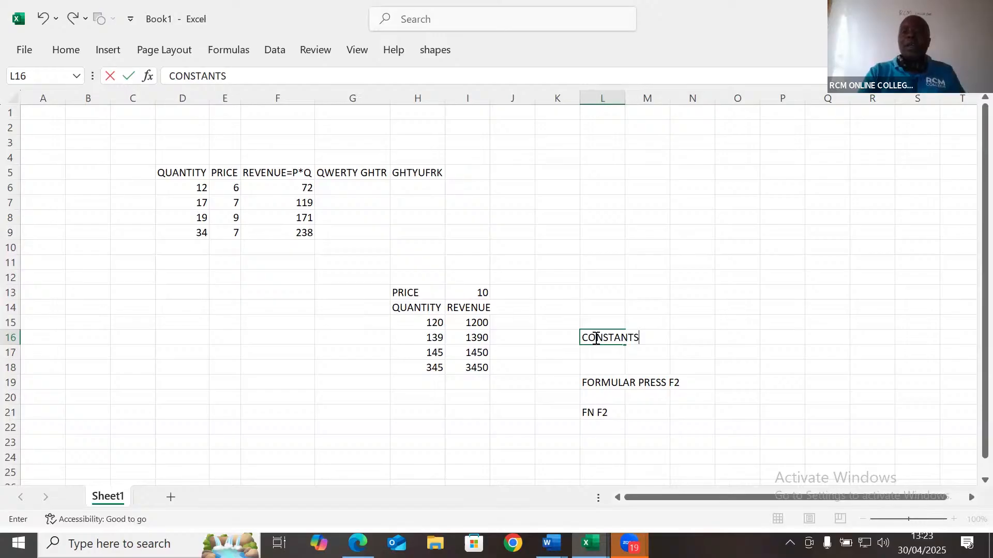
{"action": "type", "text": "= "}
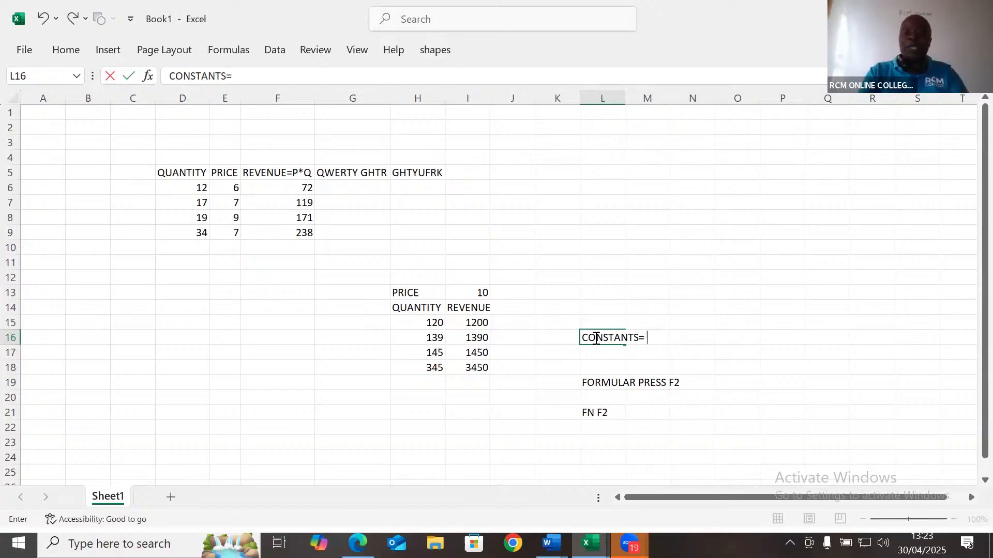
{"action": "type", "text": "LOCKING T"}
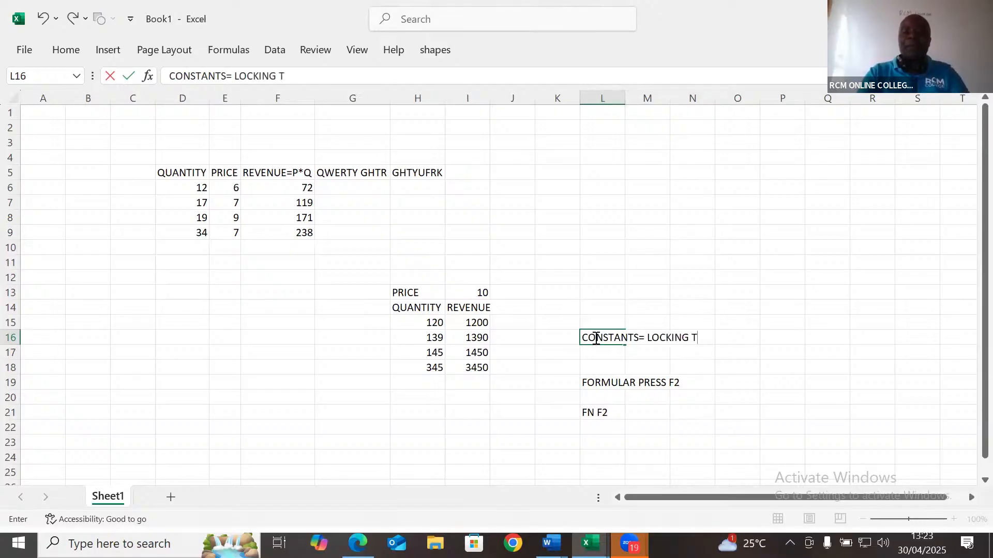
{"action": "type", "text": "HEM"}
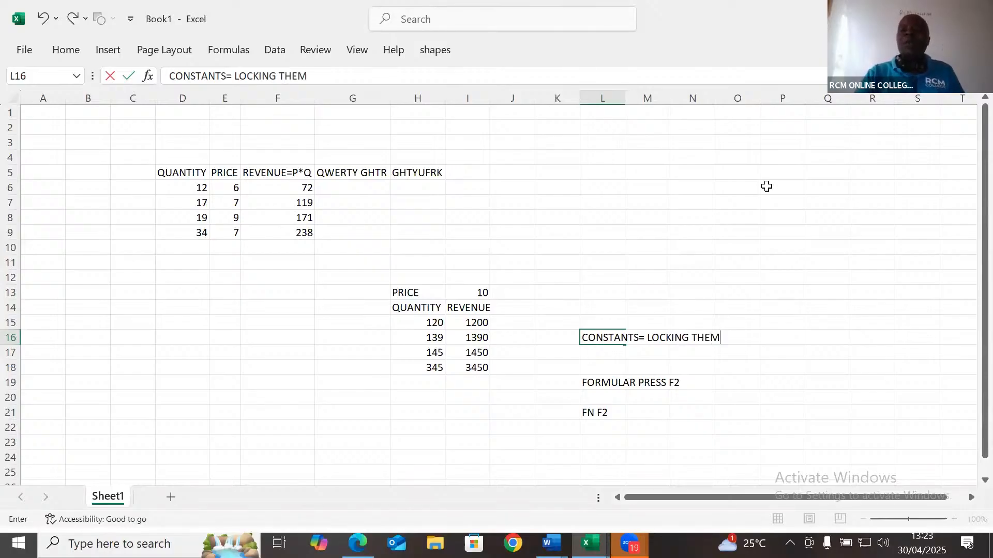
{"action": "type", "text": "=FN"}
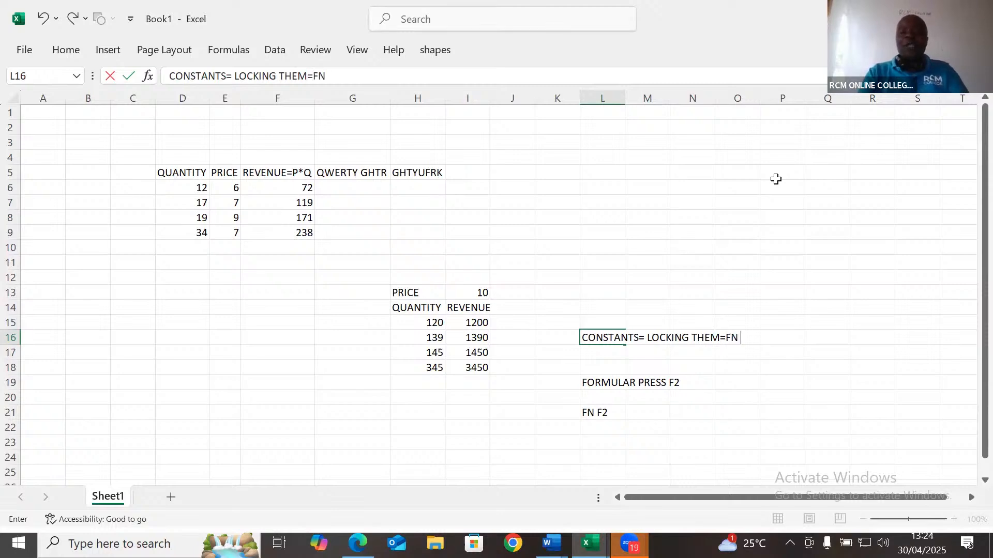
{"action": "type", "text": " F2"}
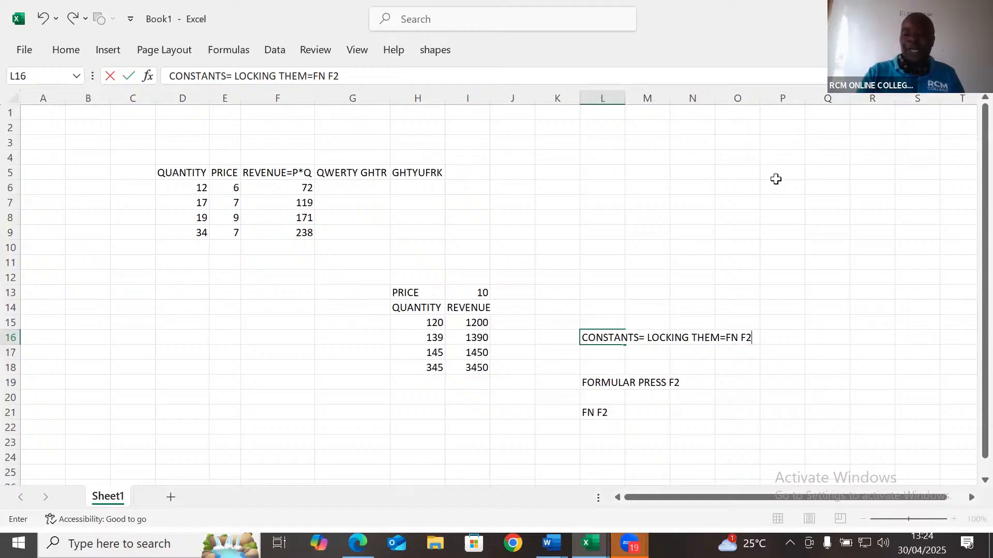
{"action": "key", "text": "BackSpace"}
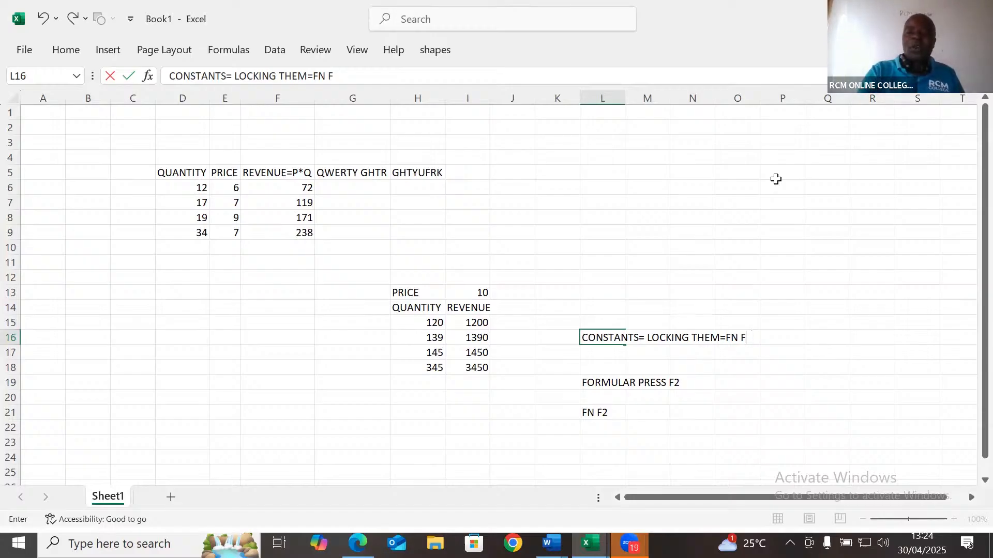
{"action": "type", "text": "4"}
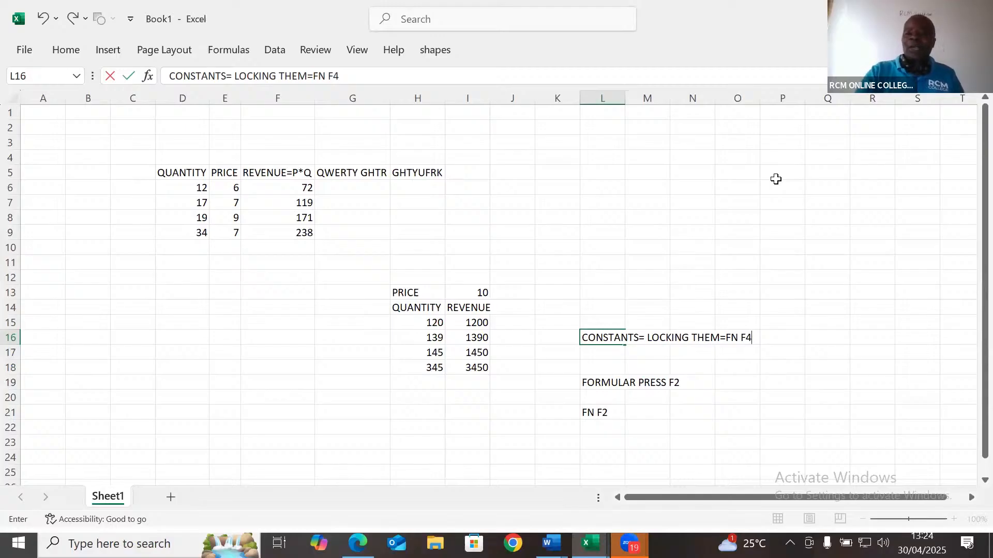
{"action": "type", "text": "=DOL"}
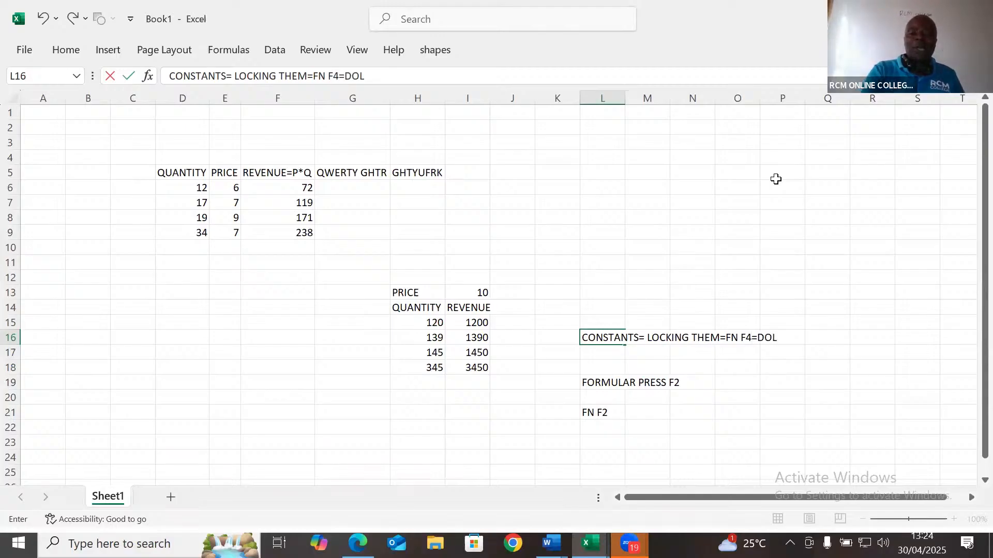
{"action": "type", "text": "ARISA"}
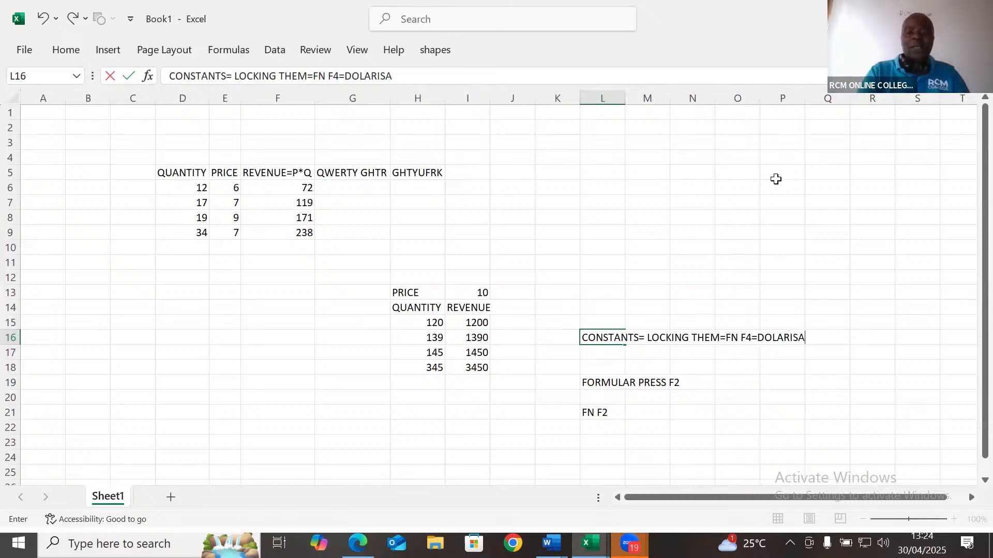
{"action": "type", "text": "TION"}
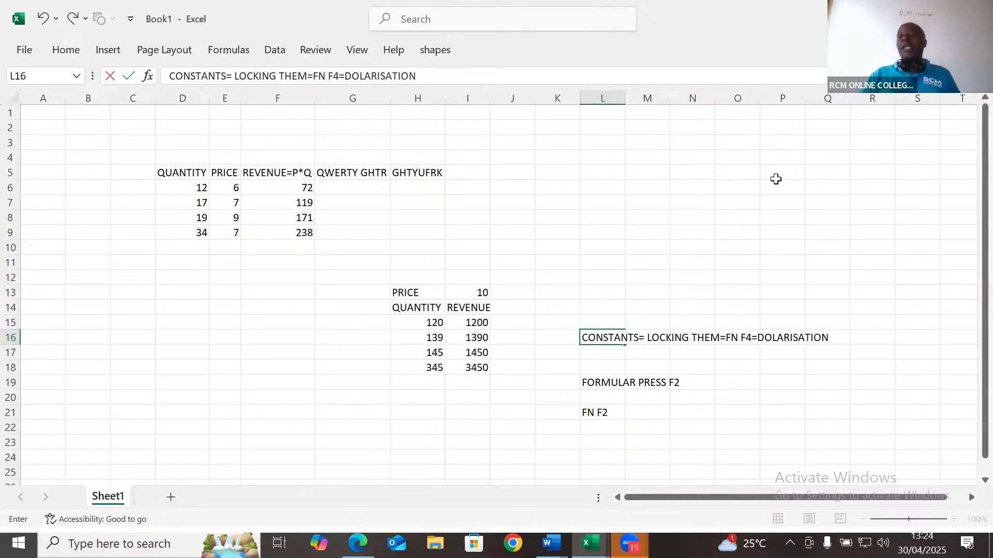
{"action": "key", "text": "Return"}
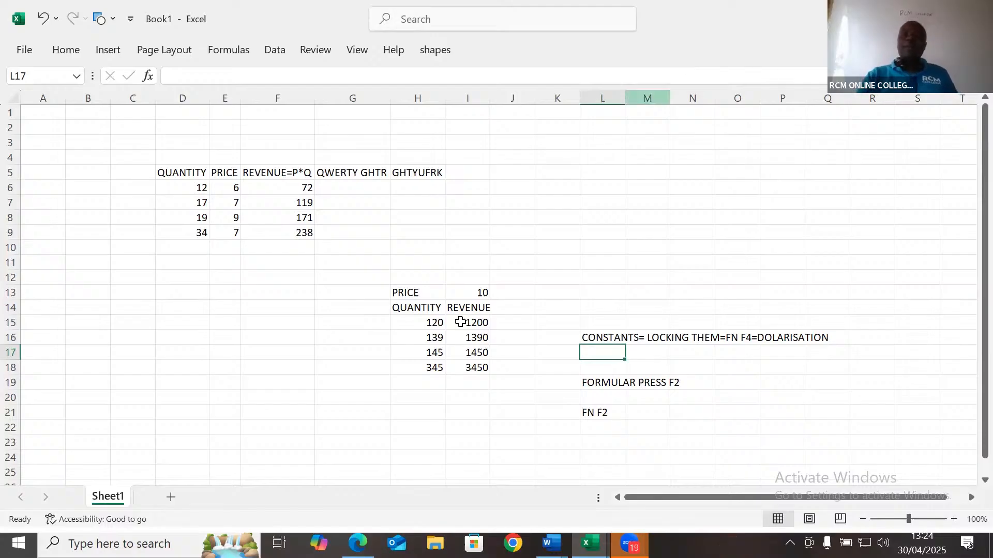
Clear the revenue formulas in I15 to I18 so the calculation can be repeated.
{"action": "left_click", "coordinate": [461, 322]}
{"action": "key", "text": "ctrl+shift+Down"}
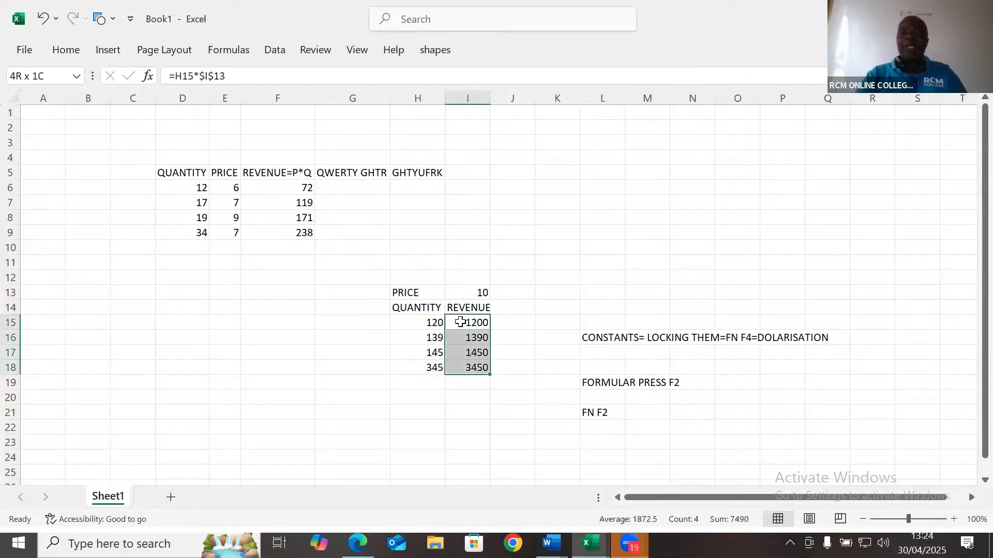
{"action": "key", "text": "F2"}
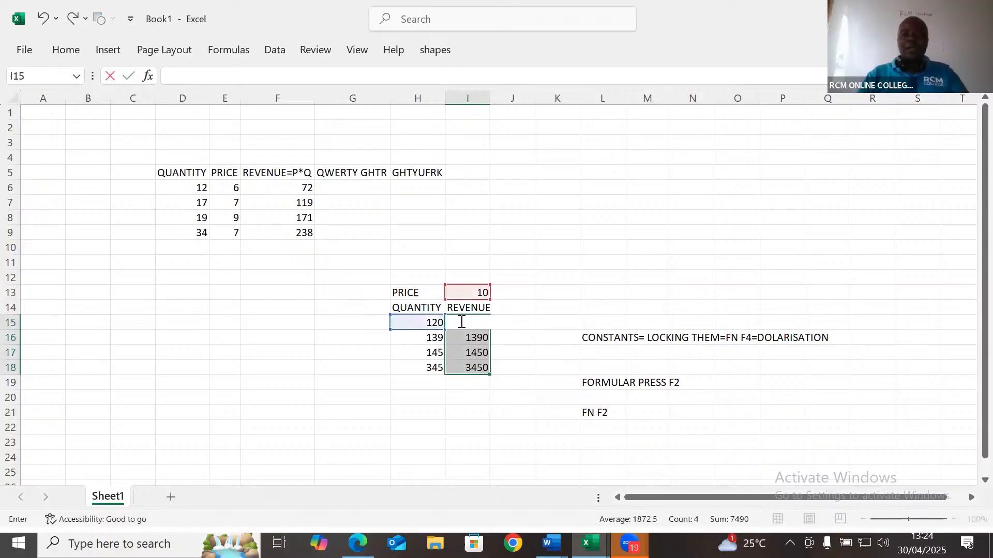
{"action": "type", "text": "=H15*$I$13"}
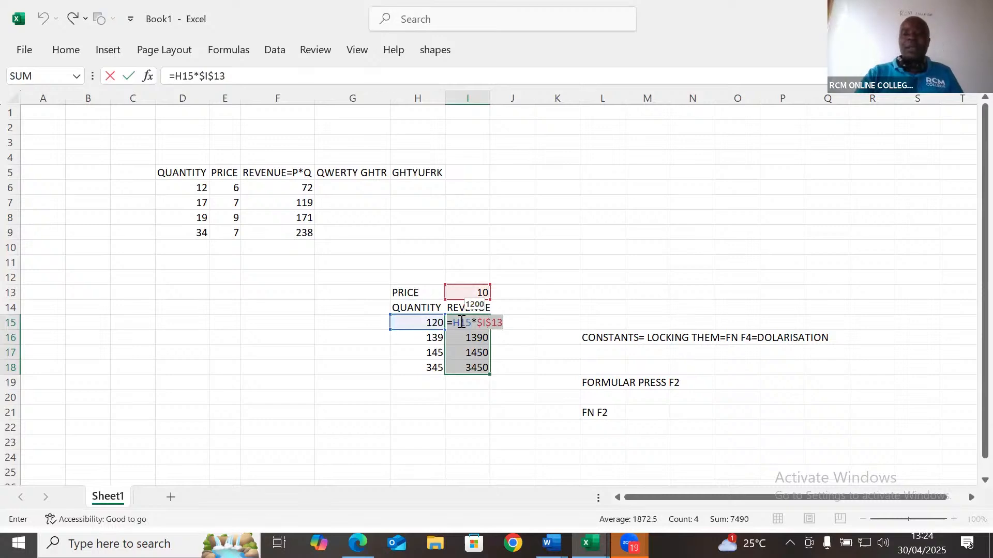
{"action": "key", "text": "BackSpace"}
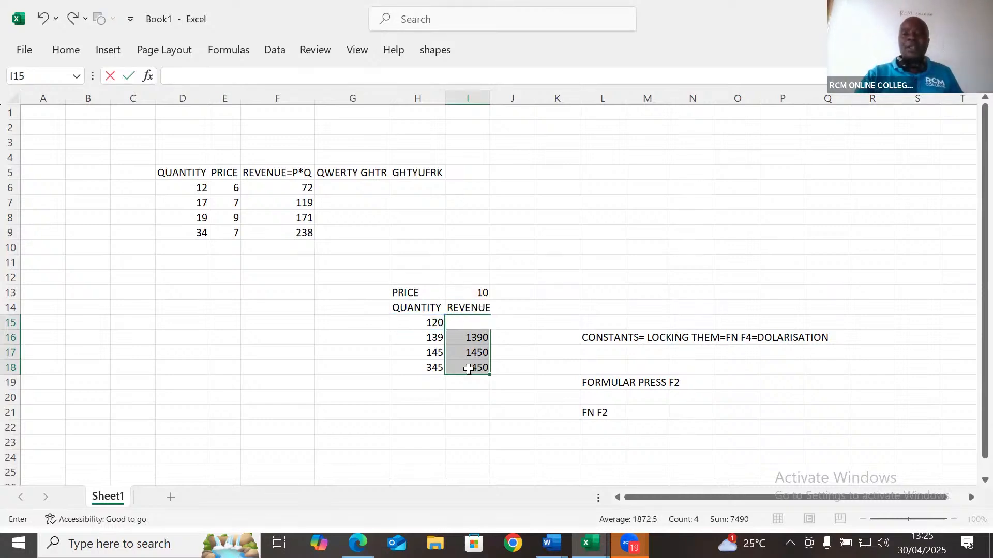
{"action": "left_click", "coordinate": [465, 396]}
{"action": "left_click", "coordinate": [465, 318]}
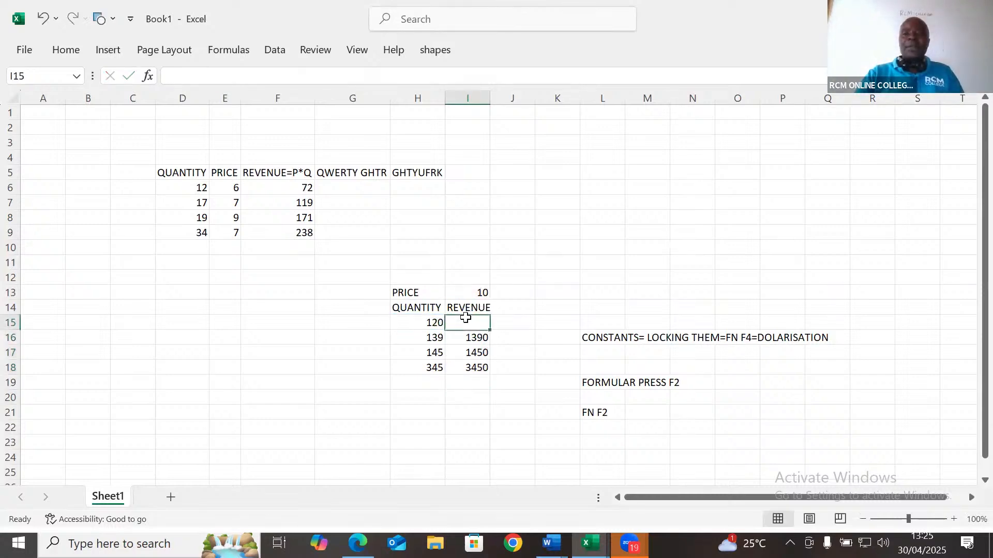
{"action": "left_click_drag", "start_coordinate": [465, 318], "coordinate": [466, 371]}
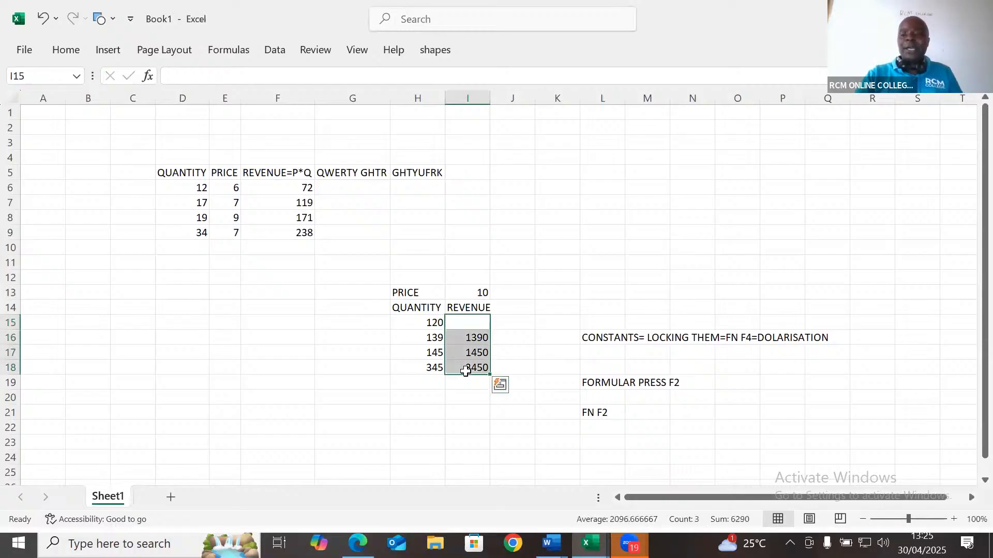
{"action": "key", "text": "Delete"}
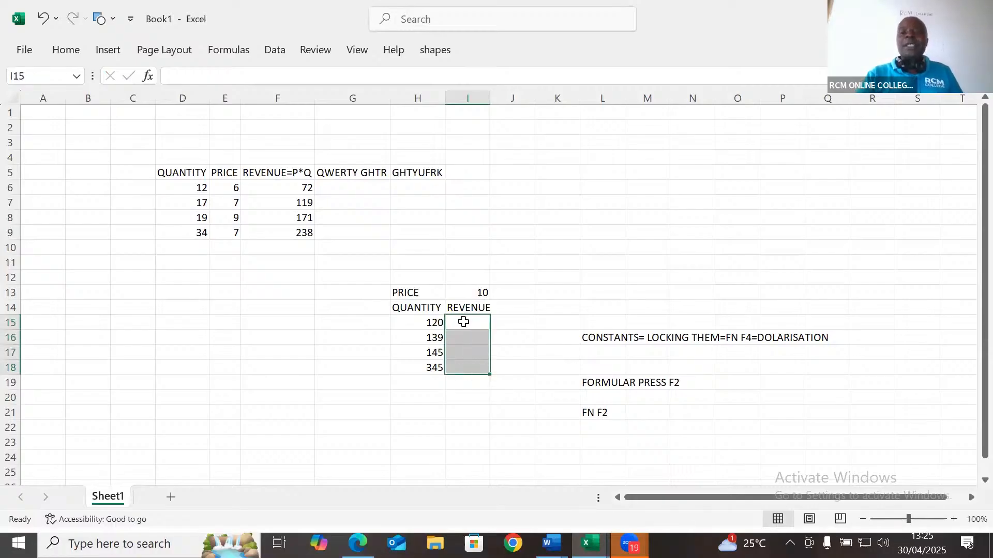
Enter =H15*$I$13 in I15 with the price cell locked, and fill the formula down to I18.
{"action": "left_click", "coordinate": [463, 320]}
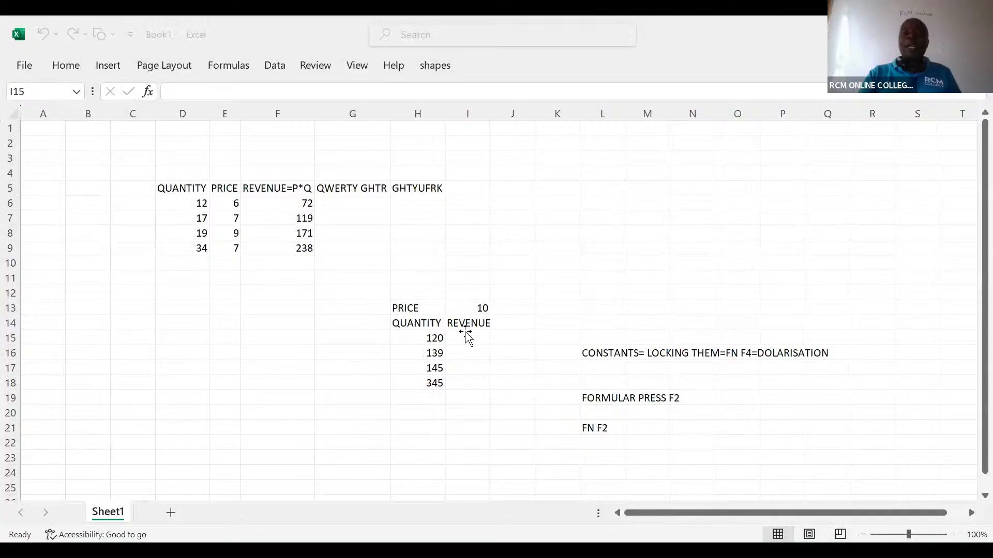
{"action": "left_click", "coordinate": [467, 337]}
{"action": "type", "text": "="}
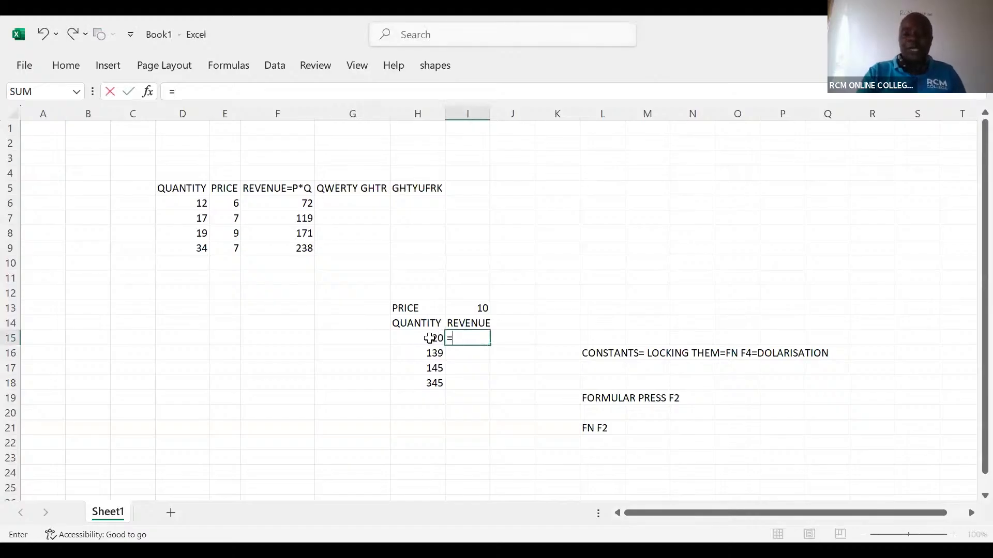
{"action": "left_click", "coordinate": [430, 339]}
{"action": "type", "text": "*"}
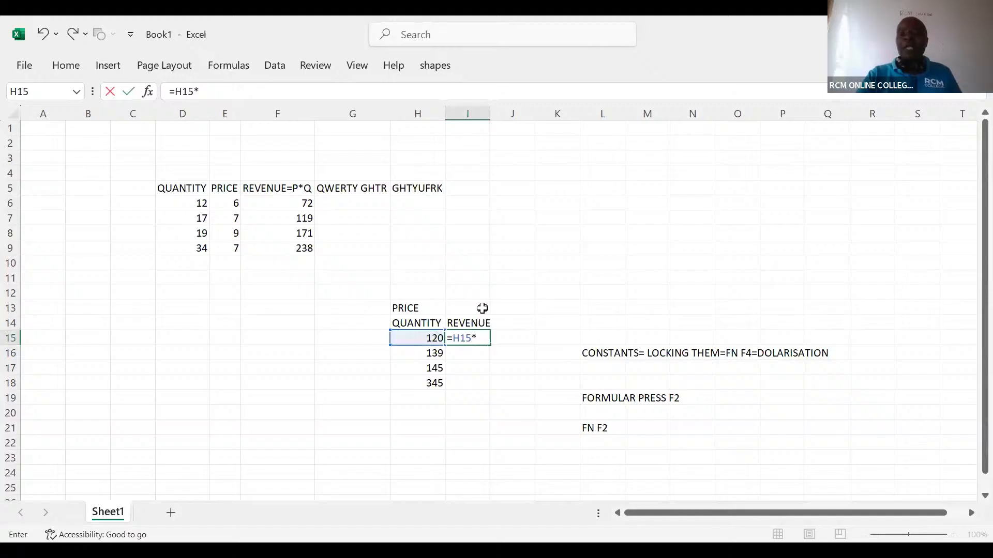
{"action": "left_click", "coordinate": [482, 308]}
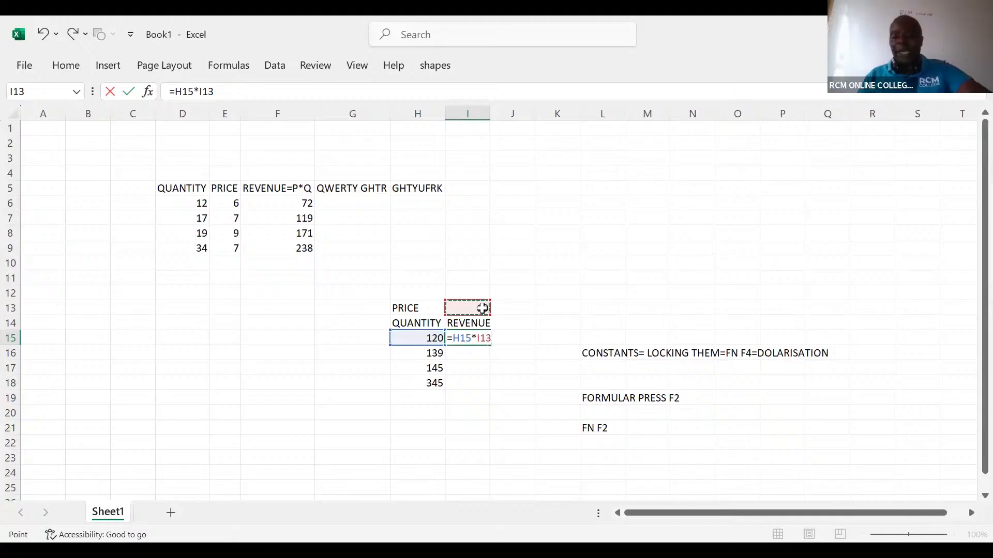
{"action": "key", "text": "F4"}
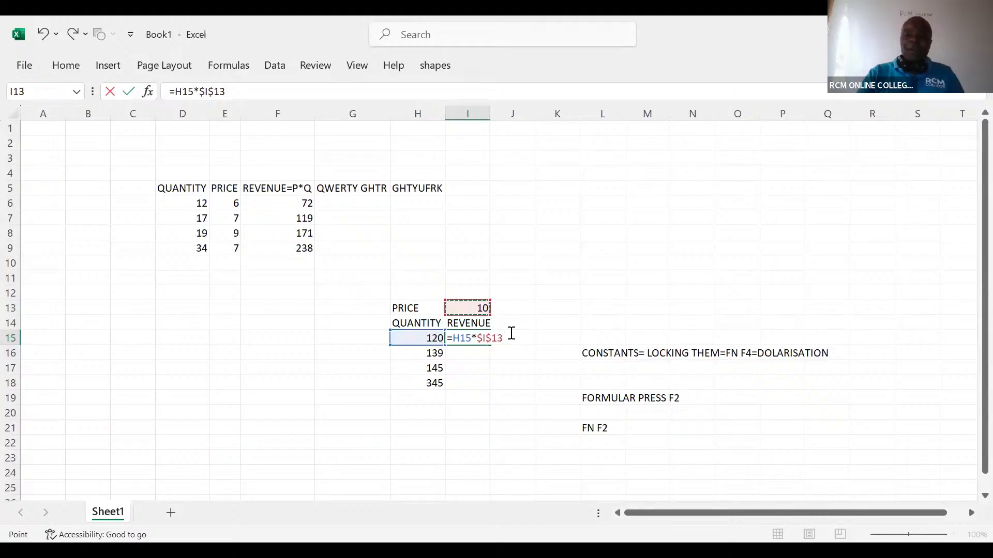
{"action": "key", "text": "ctrl+Return"}
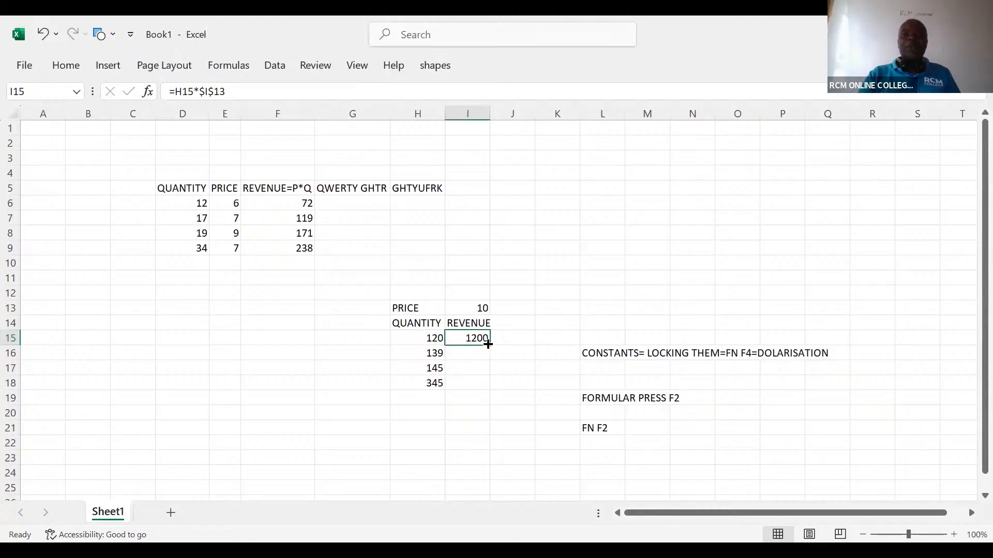
{"action": "left_click_drag", "start_coordinate": [487, 344], "coordinate": [488, 385]}
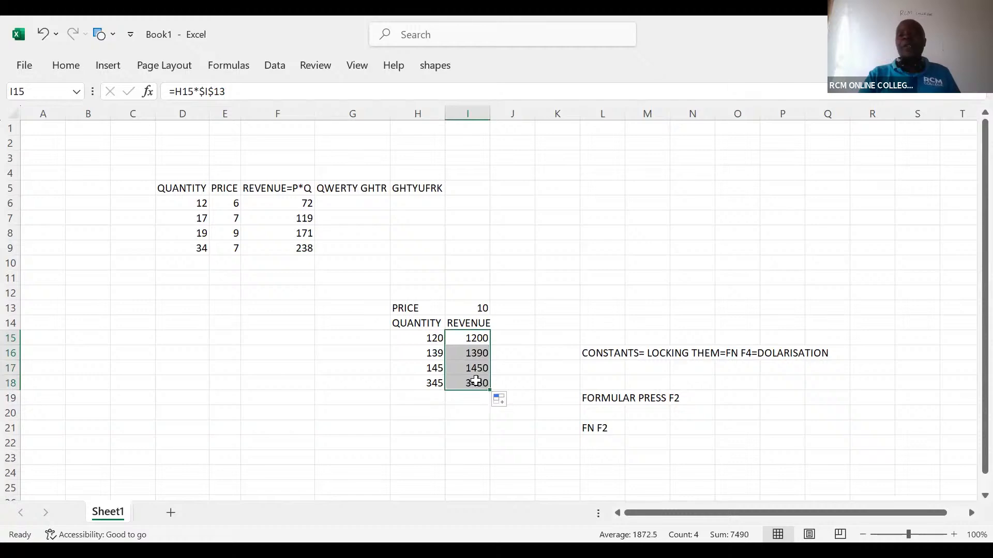
Examine which cells the filled revenue formula in I18 refers to.
{"action": "left_click", "coordinate": [475, 382]}
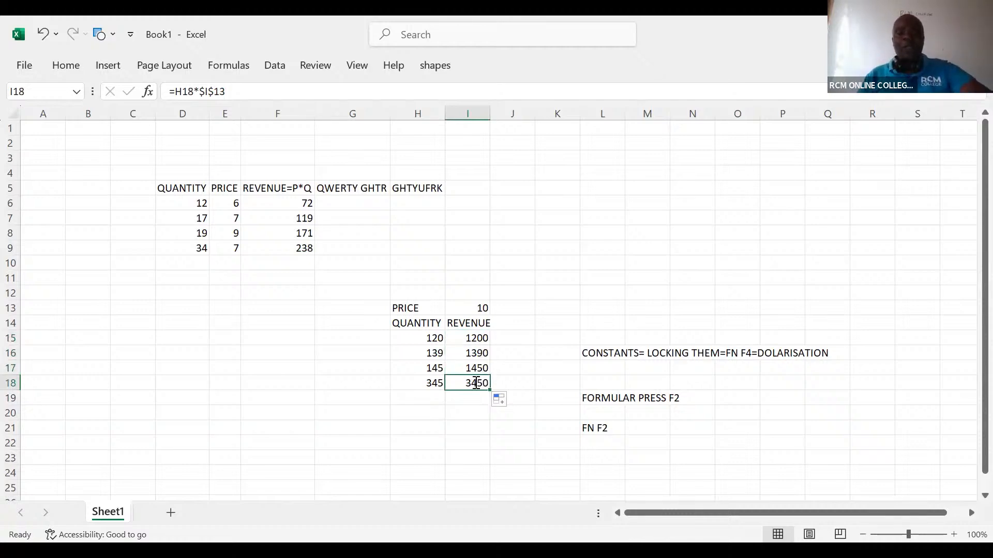
{"action": "key", "text": "F2"}
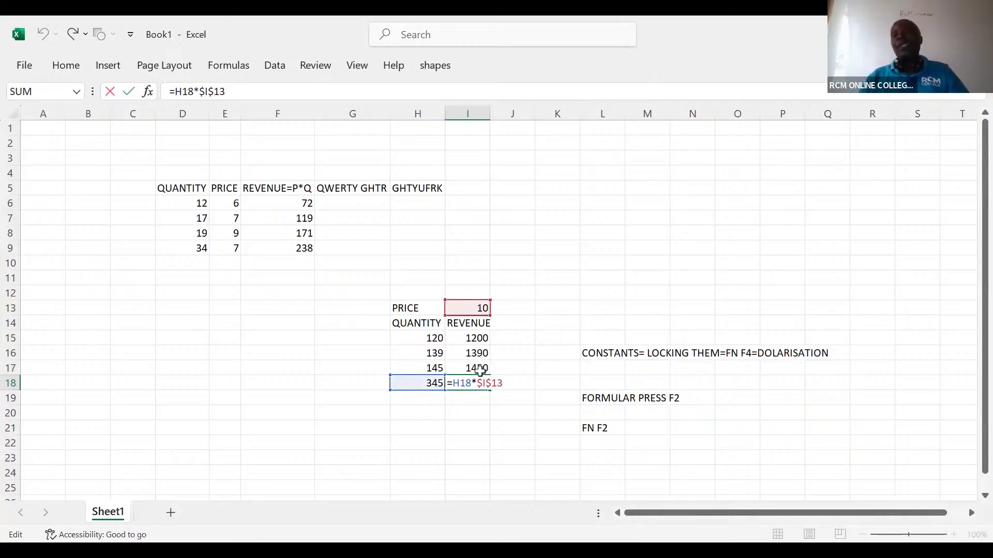
{"action": "left_click", "coordinate": [492, 427]}
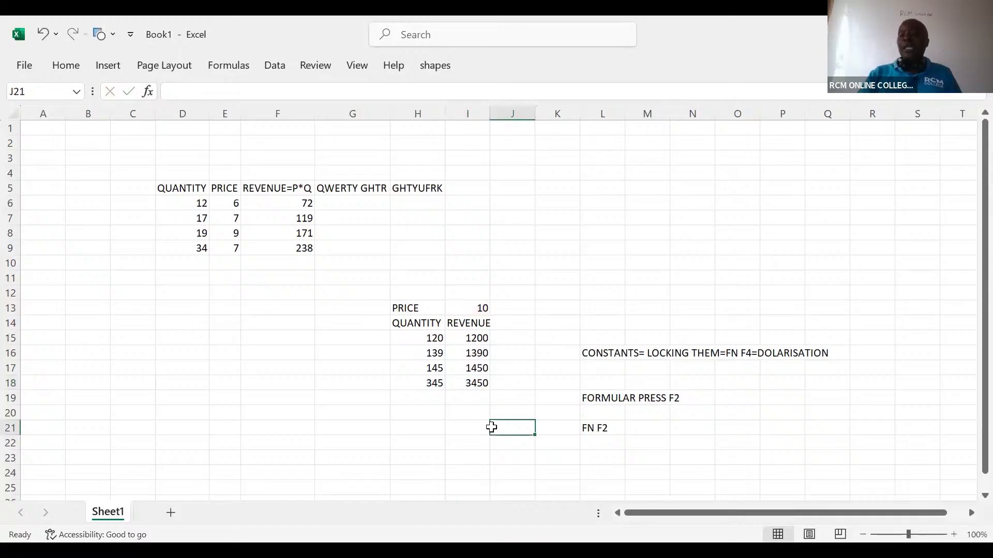
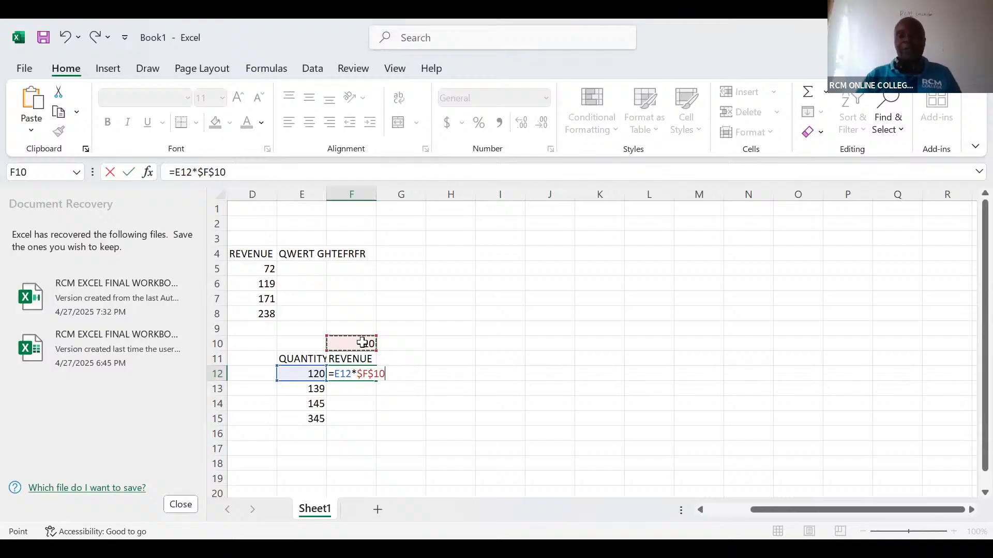
Complete the revenue formula =E12*$F$10 in F12, fill it down to F15, and inspect the formula in F15.
{"action": "key", "text": "ctrl+Return"}
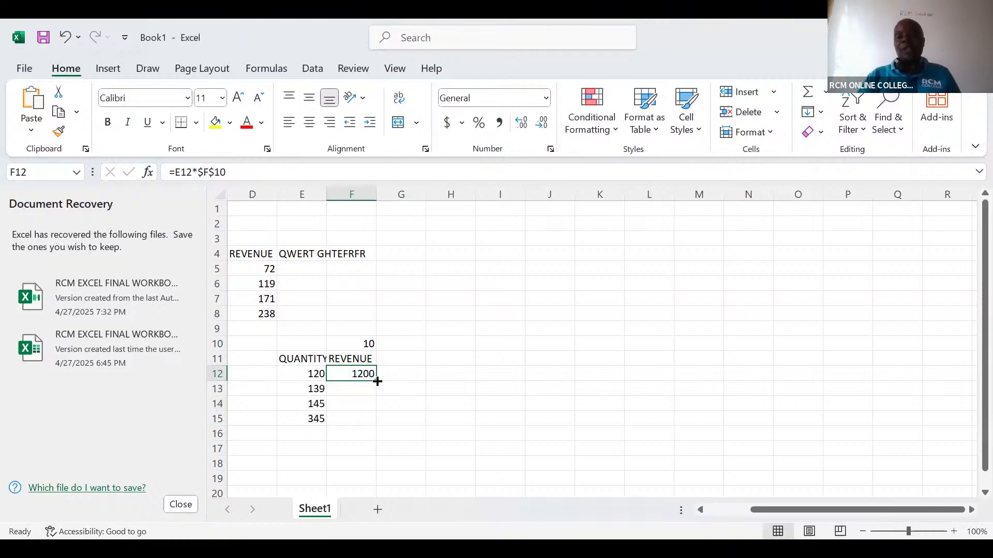
{"action": "double_click", "coordinate": [377, 382]}
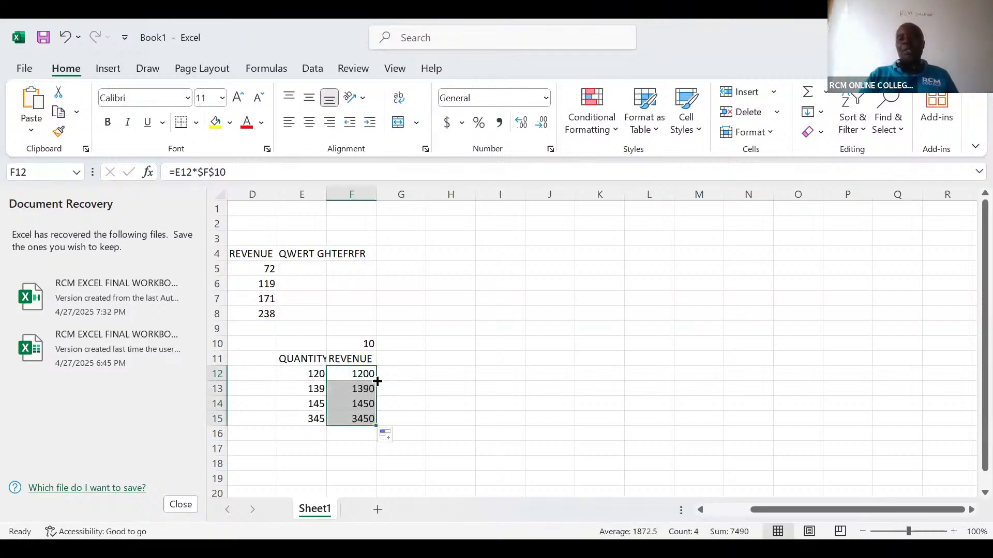
{"action": "left_click", "coordinate": [361, 420]}
{"action": "double_click", "coordinate": [362, 420]}
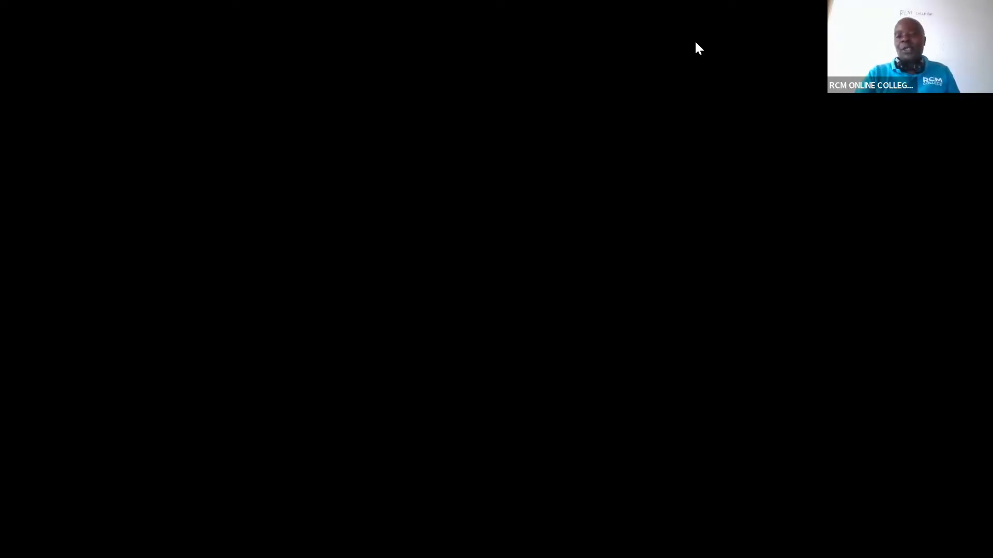
Clear the revenue formulas in I15 to I18 so the locked-price calculation can be redone.
{"action": "key", "text": "F2"}
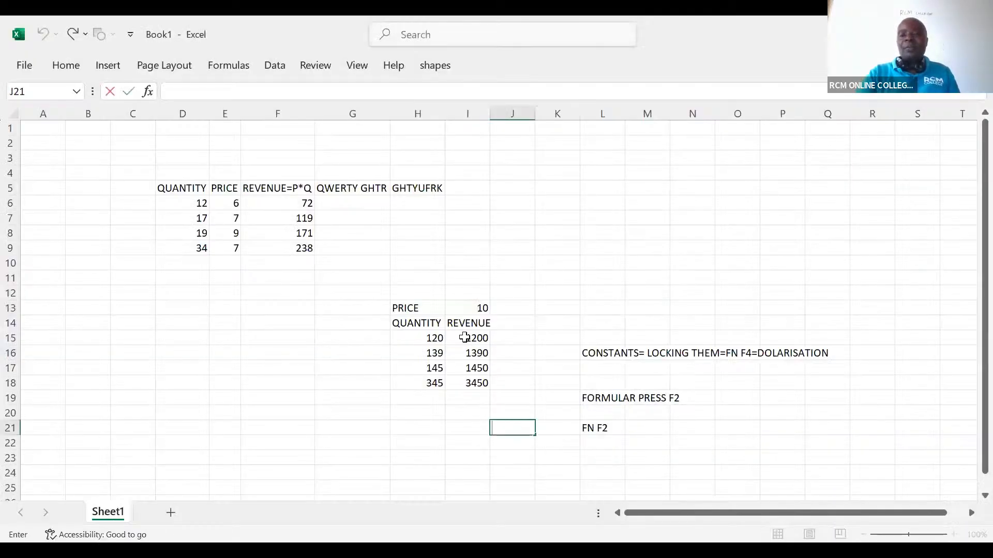
{"action": "left_click", "coordinate": [465, 337]}
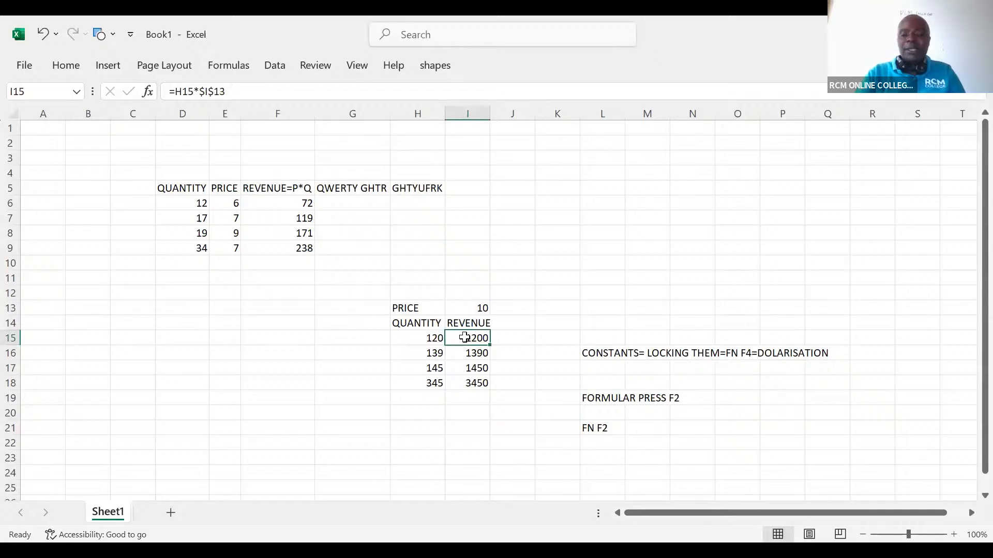
{"action": "key", "text": "ctrl+shift+Down"}
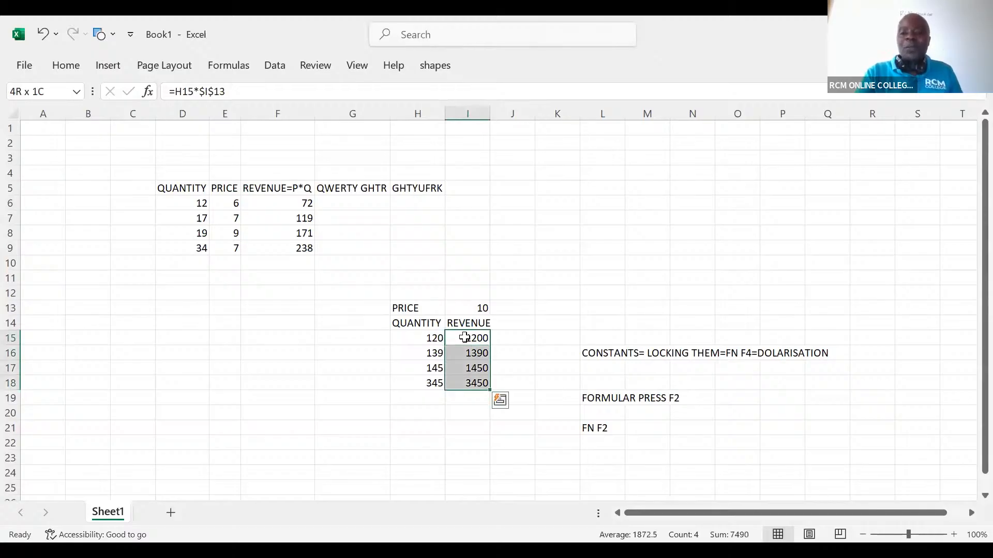
{"action": "key", "text": "Delete"}
Enter =H15*$I$13 in I15, adding dollar signs before the column and row of the price reference.
{"action": "left_click", "coordinate": [465, 337]}
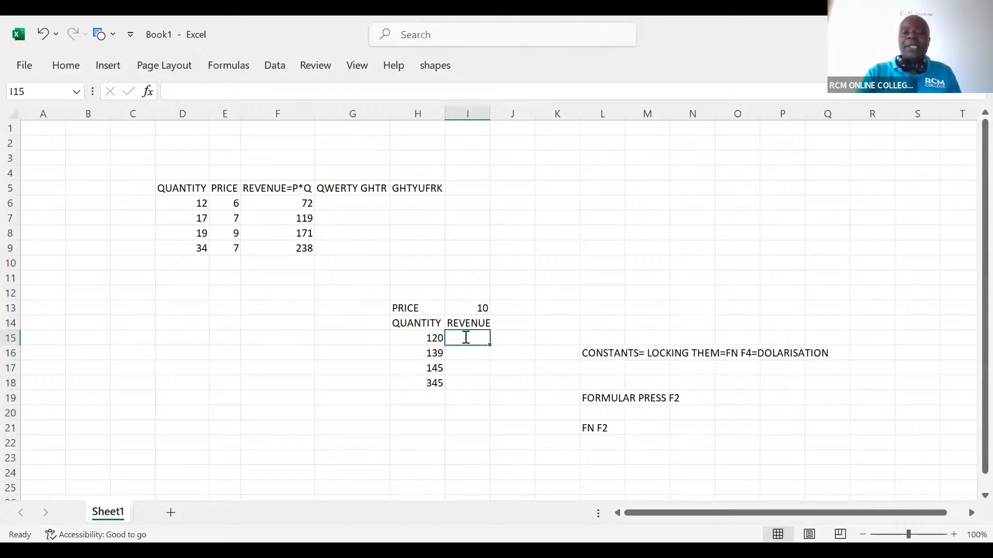
{"action": "type", "text": "="}
{"action": "left_click", "coordinate": [427, 338]}
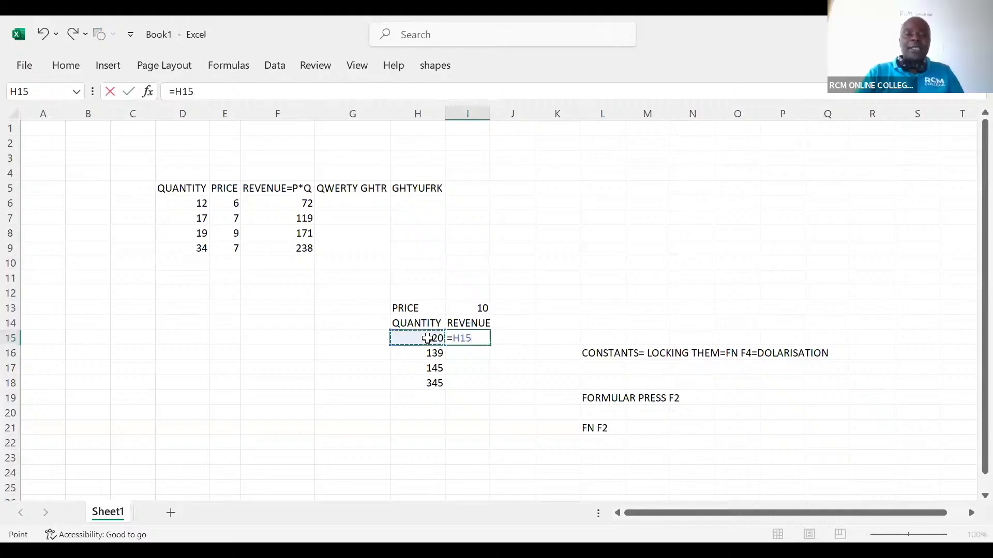
{"action": "type", "text": "*"}
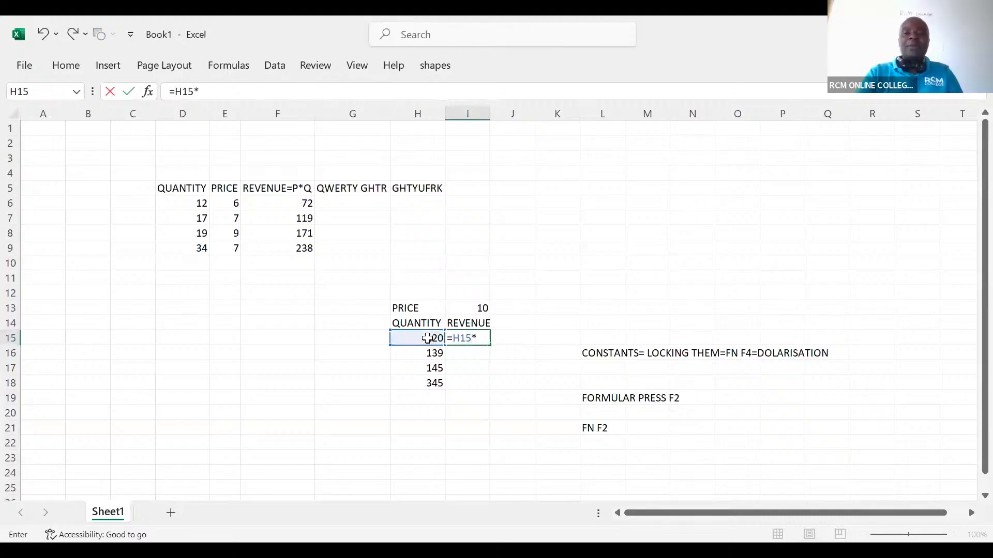
{"action": "left_click", "coordinate": [481, 311]}
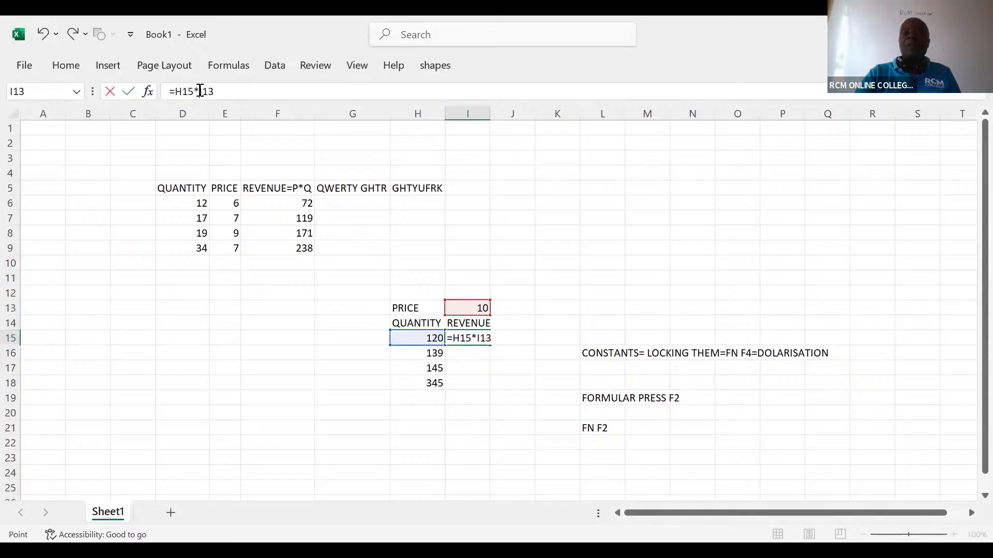
{"action": "left_click", "coordinate": [201, 91]}
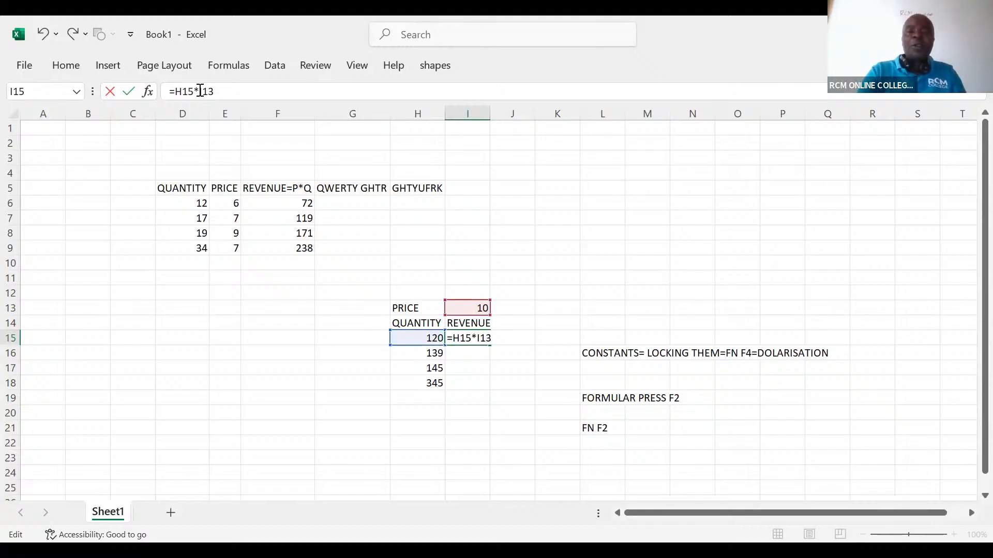
{"action": "type", "text": "$"}
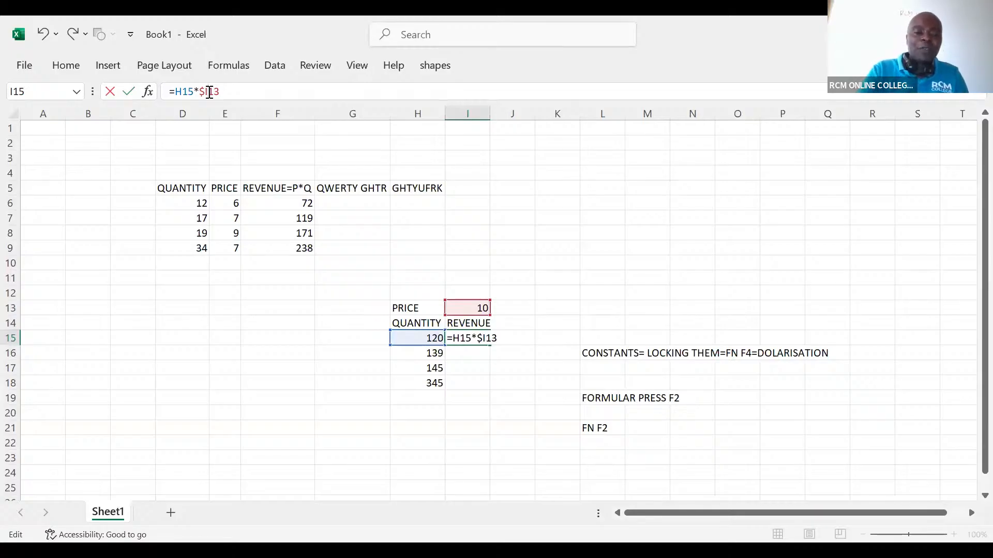
{"action": "type", "text": "$"}
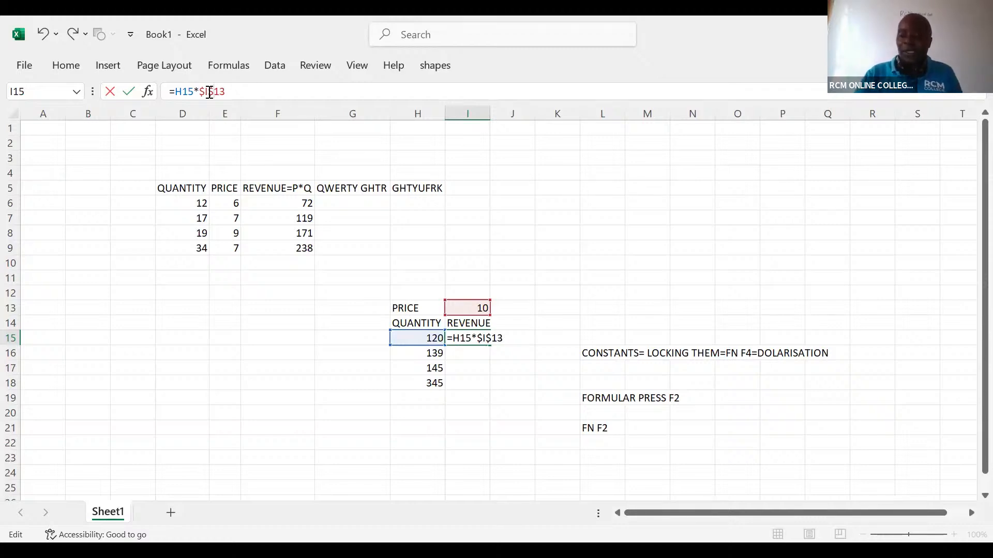
{"action": "key", "text": "Return"}
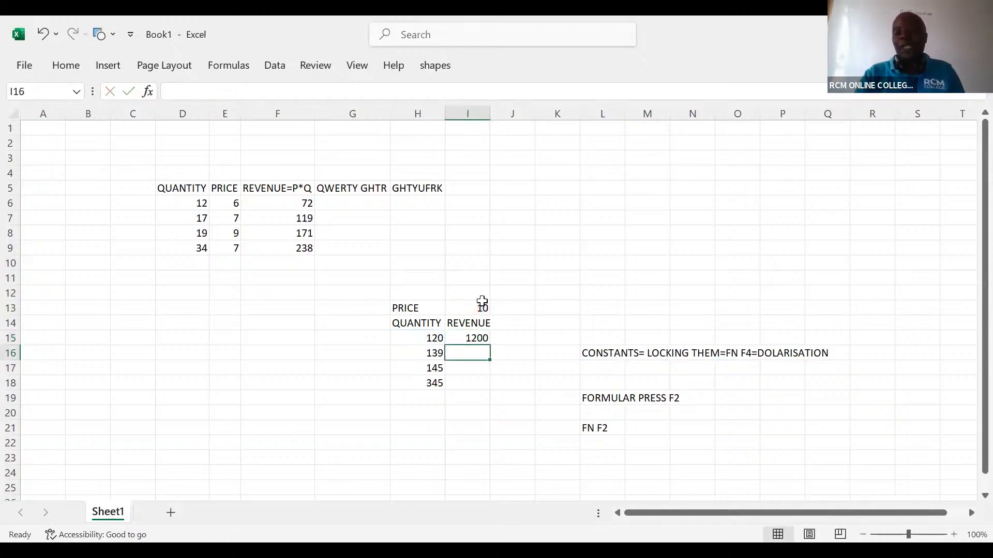
Fill the I15 revenue formula down to I18, then undo the fill and clear I15.
{"action": "left_click", "coordinate": [484, 338]}
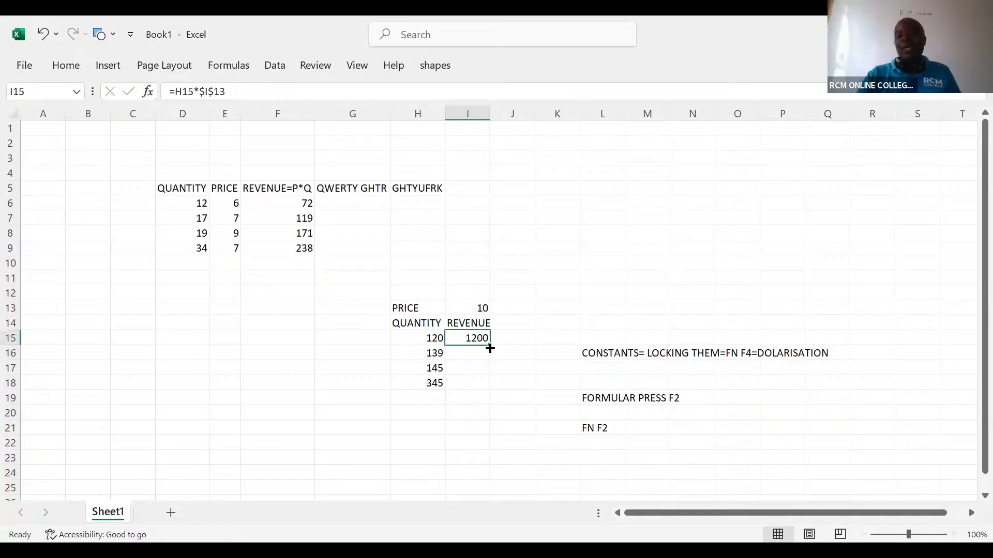
{"action": "double_click", "coordinate": [489, 345]}
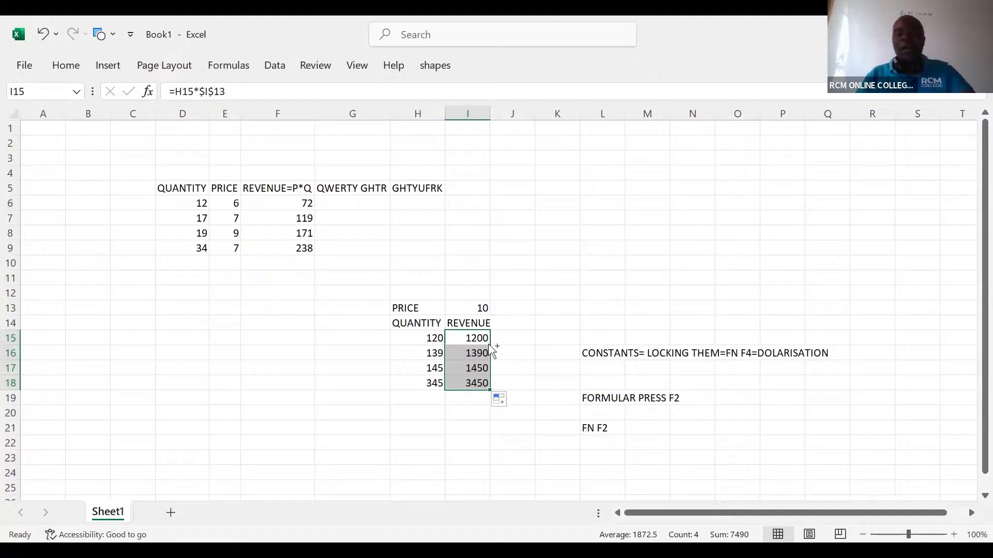
{"action": "key", "text": "ctrl+z"}
{"action": "key", "text": "Delete"}
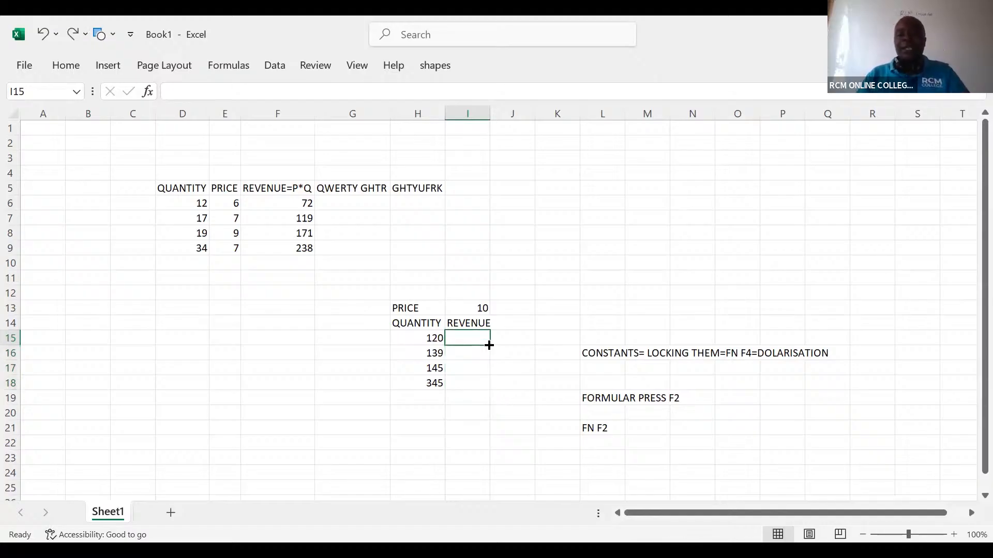
Enter =H15*$I$13 in I15 with the price cell as an absolute reference, and fill it down to I18.
{"action": "type", "text": "="}
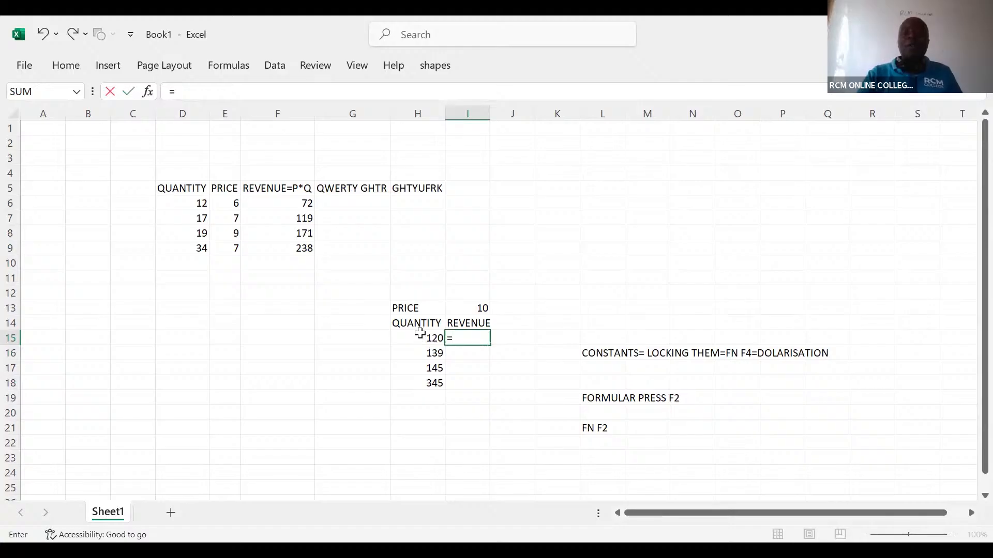
{"action": "left_click", "coordinate": [421, 335]}
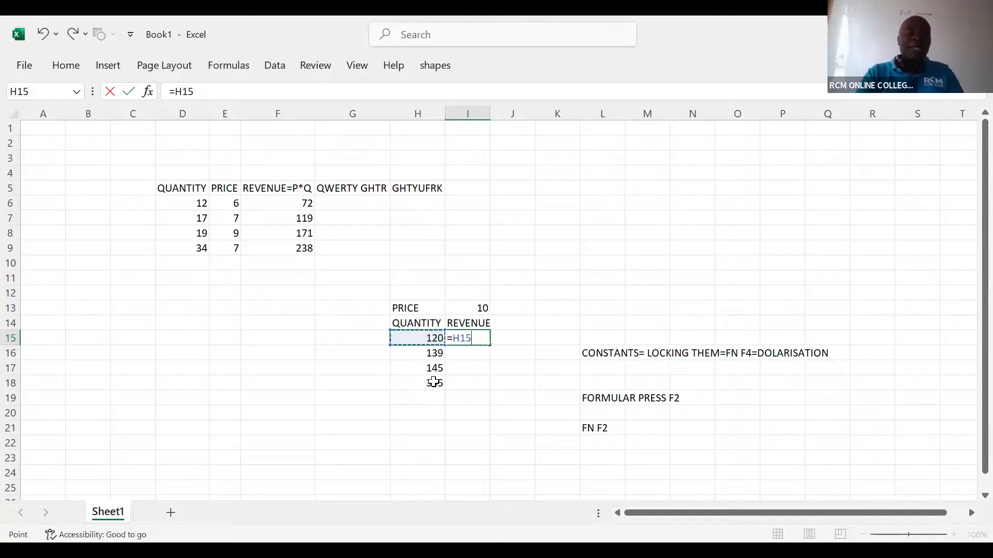
{"action": "type", "text": "*"}
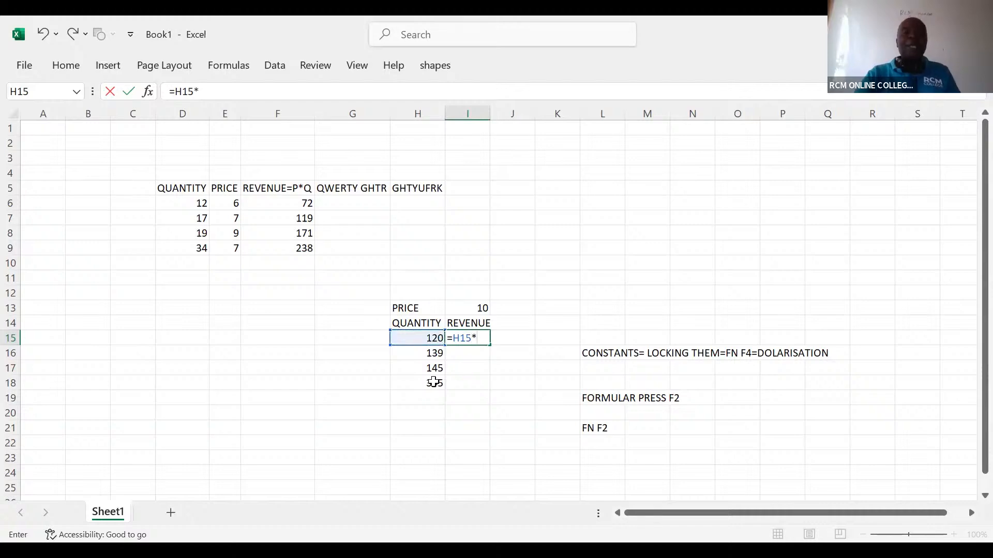
{"action": "left_click", "coordinate": [476, 312]}
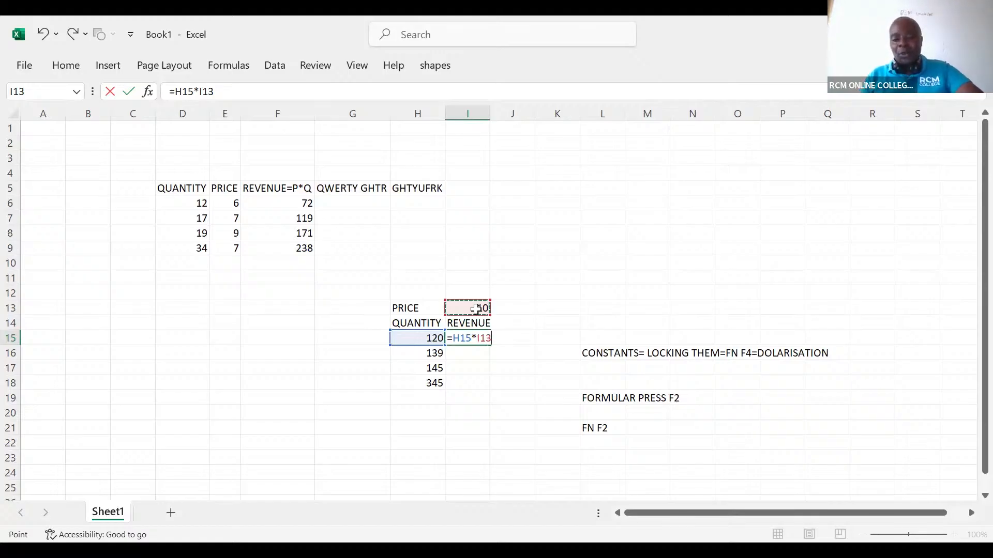
{"action": "key", "text": "F4"}
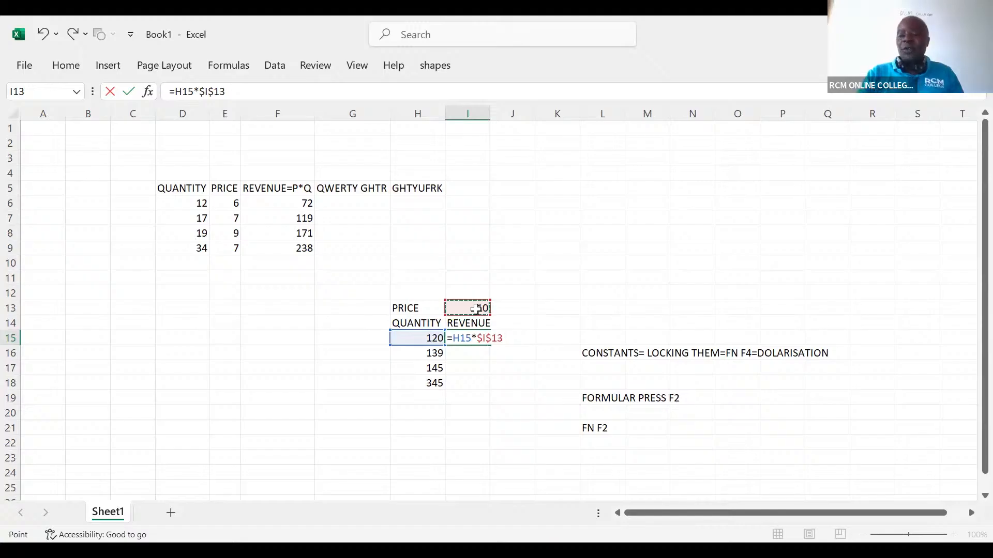
{"action": "key", "text": "ctrl+Return"}
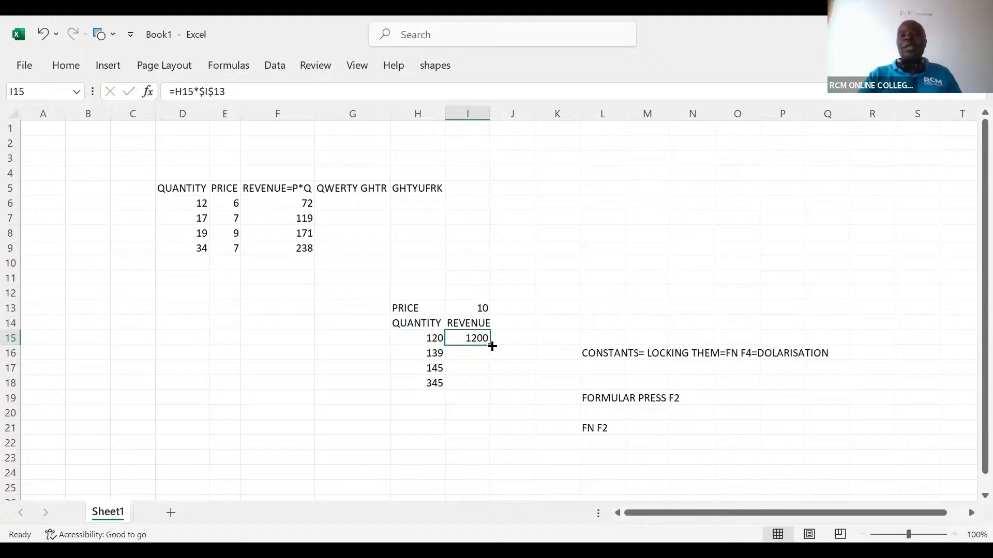
{"action": "double_click", "coordinate": [492, 344]}
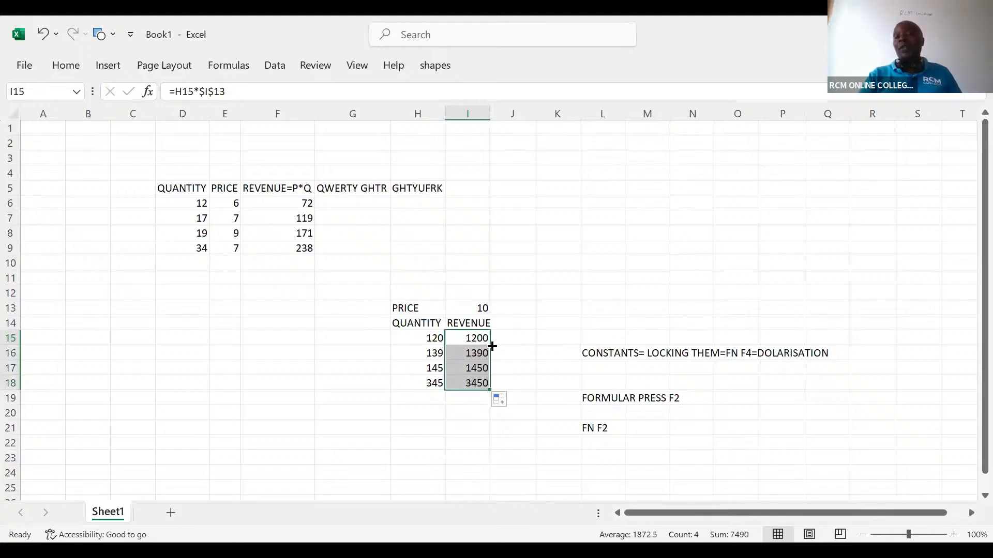
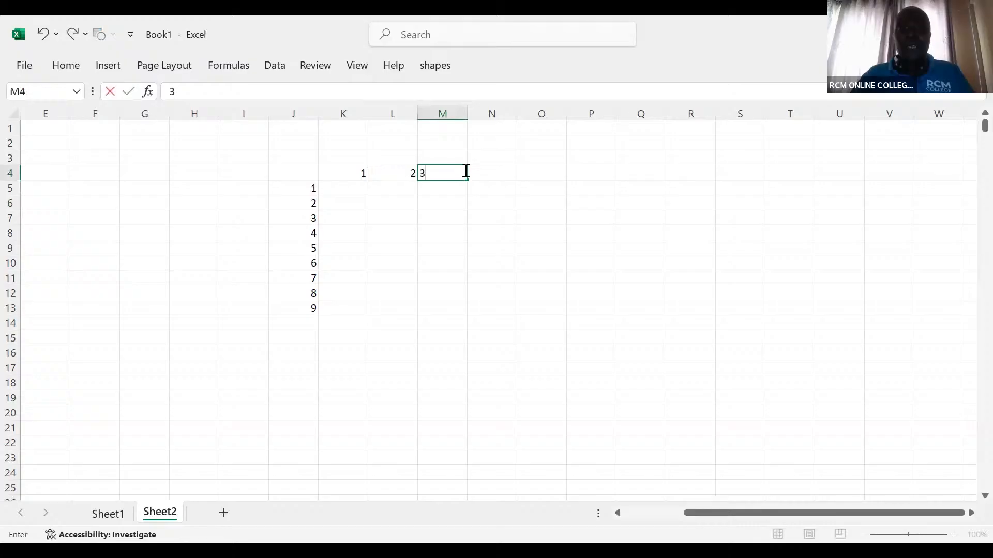
Continue the header row on Sheet2 with the numbers 4 to 9 in cells N4 to S4.
{"action": "left_click", "coordinate": [483, 173]}
{"action": "type", "text": "4"}
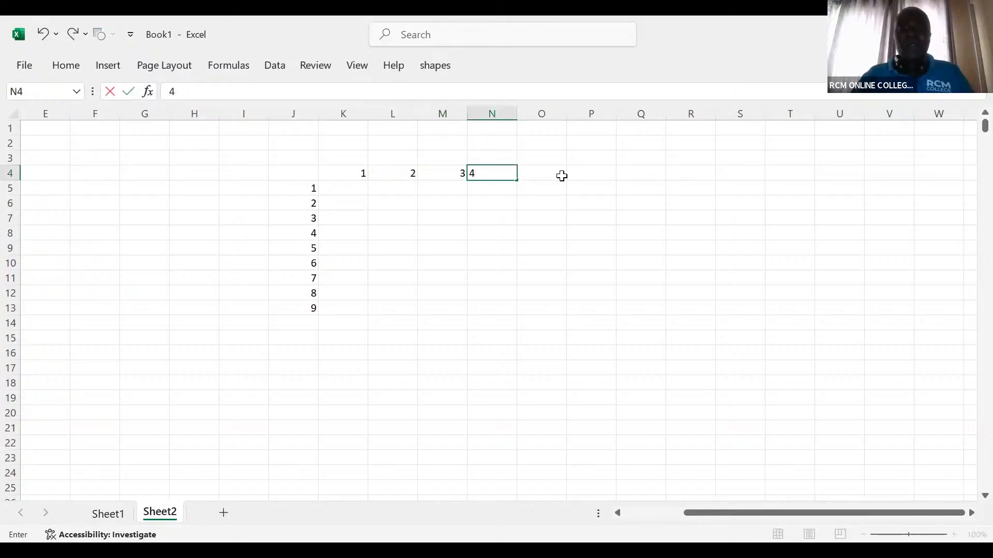
{"action": "left_click", "coordinate": [562, 176]}
{"action": "type", "text": "5"}
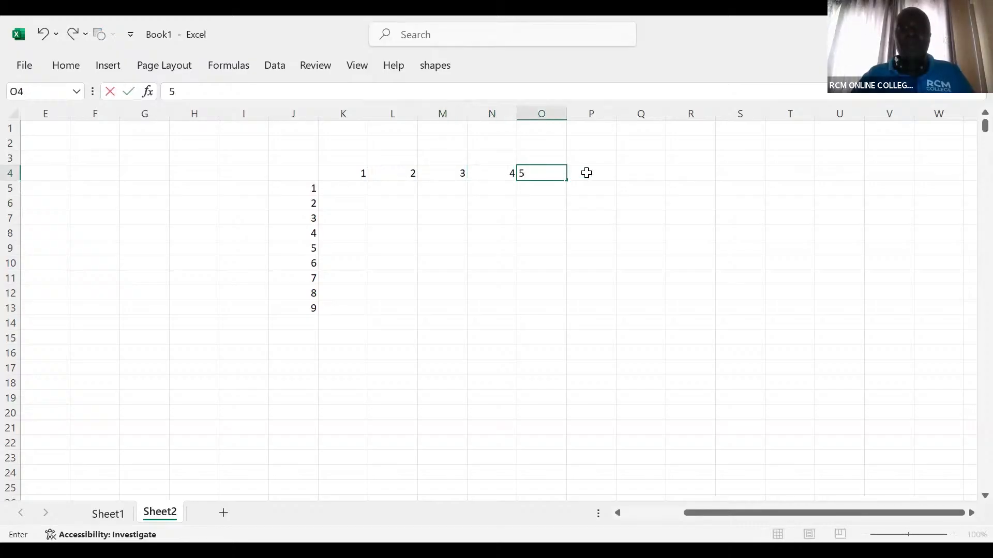
{"action": "left_click", "coordinate": [586, 173]}
{"action": "type", "text": "6"}
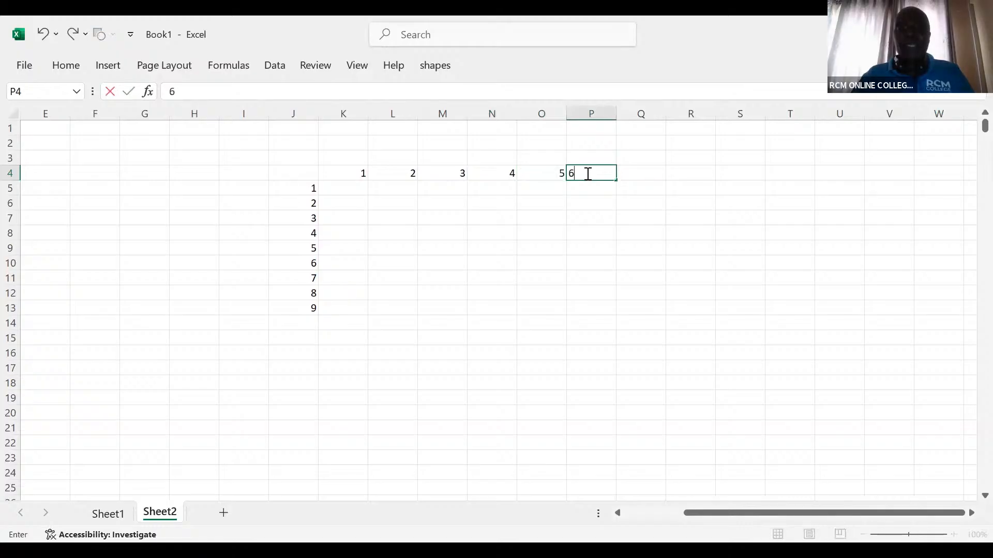
{"action": "left_click", "coordinate": [630, 169]}
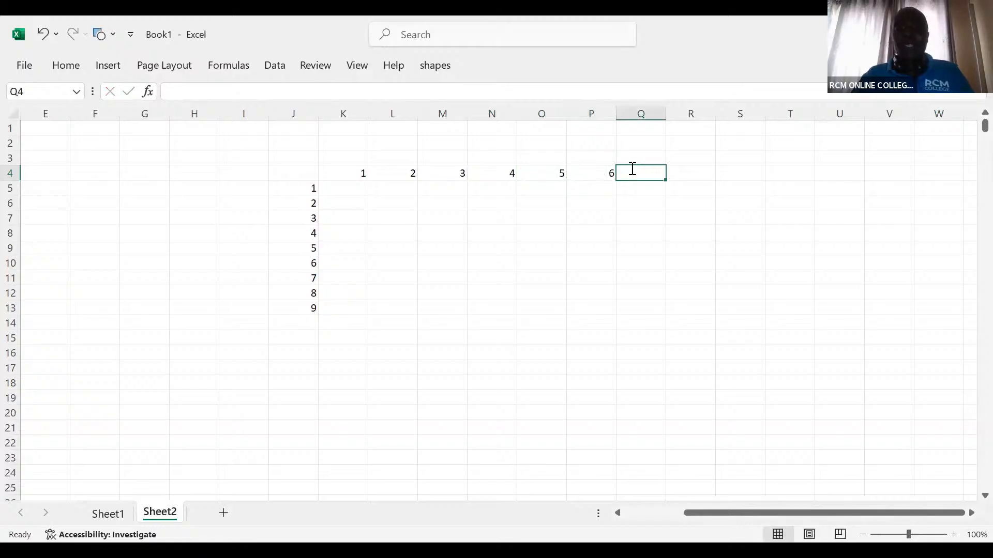
{"action": "type", "text": "7"}
{"action": "left_click", "coordinate": [690, 167]}
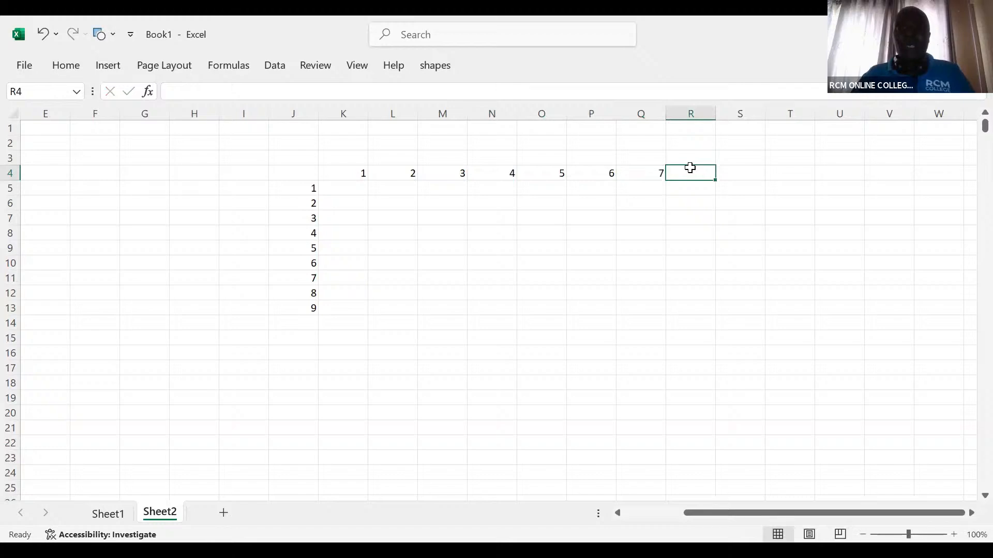
{"action": "type", "text": "8"}
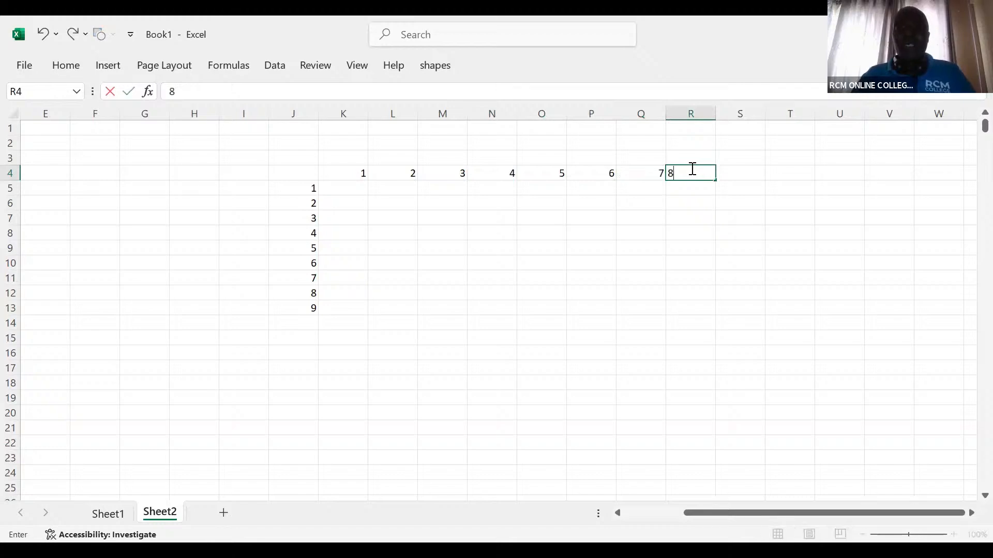
{"action": "left_click", "coordinate": [742, 173]}
{"action": "type", "text": "9"}
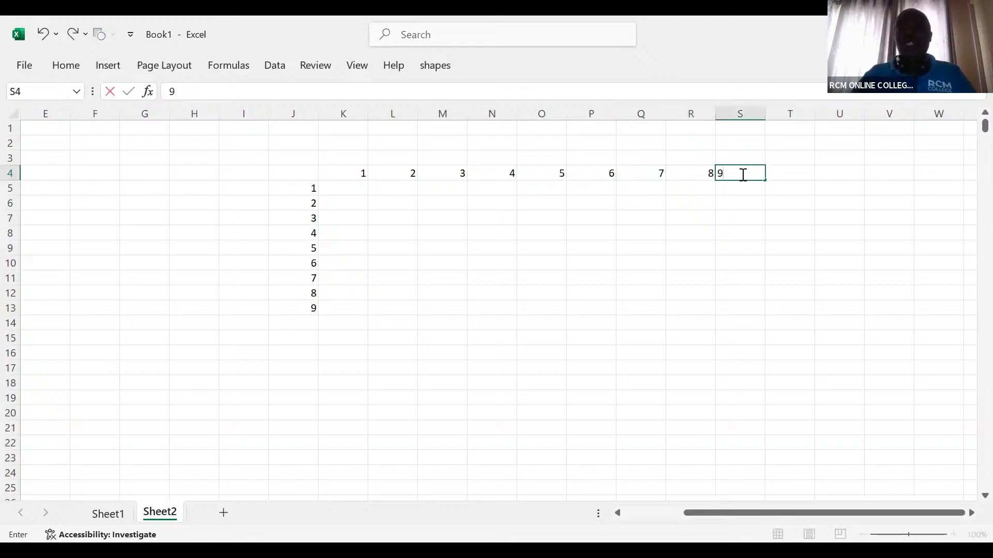
{"action": "left_click", "coordinate": [569, 235]}
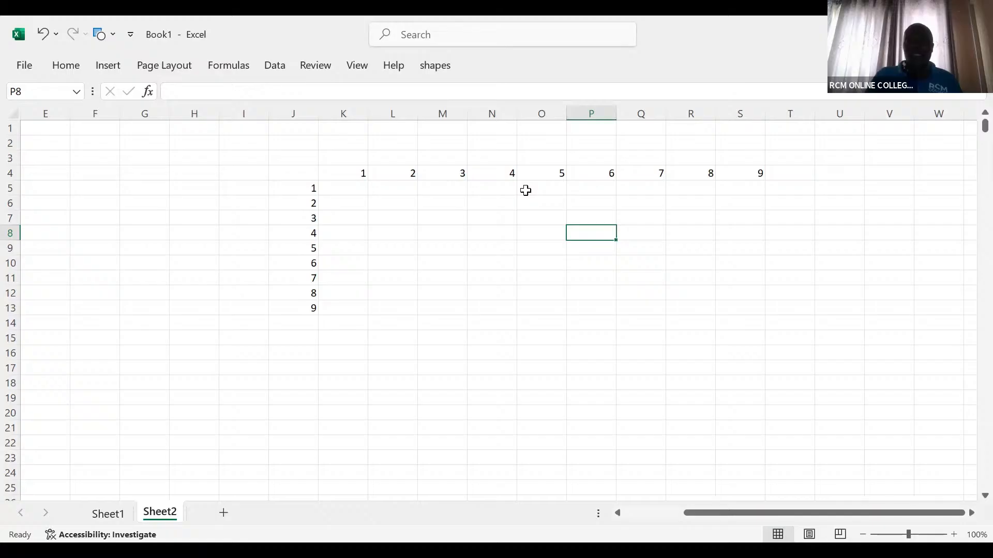
Make row 4 and column J bold so the header numbers of the grid stand out.
{"action": "key", "text": "alt+Tab"}
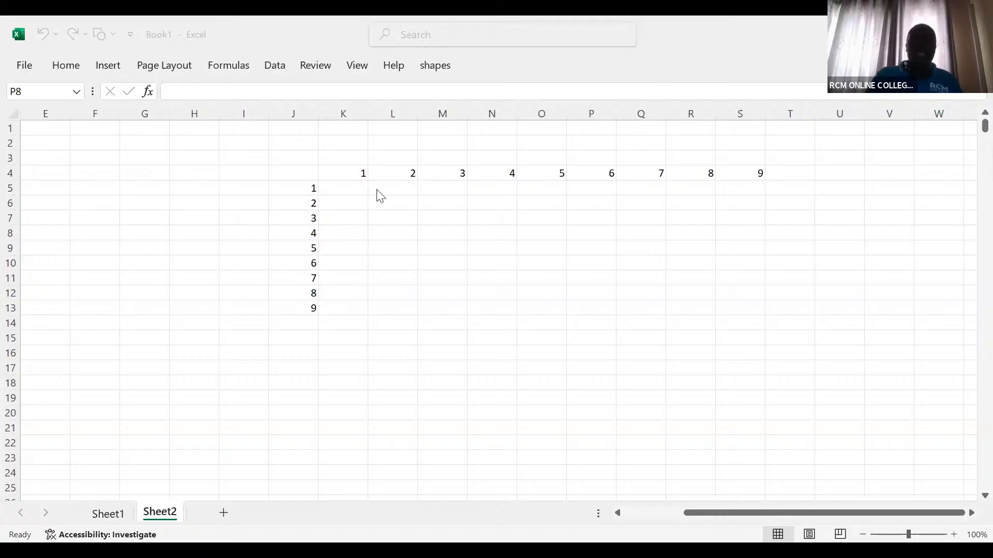
{"action": "left_click", "coordinate": [10, 174]}
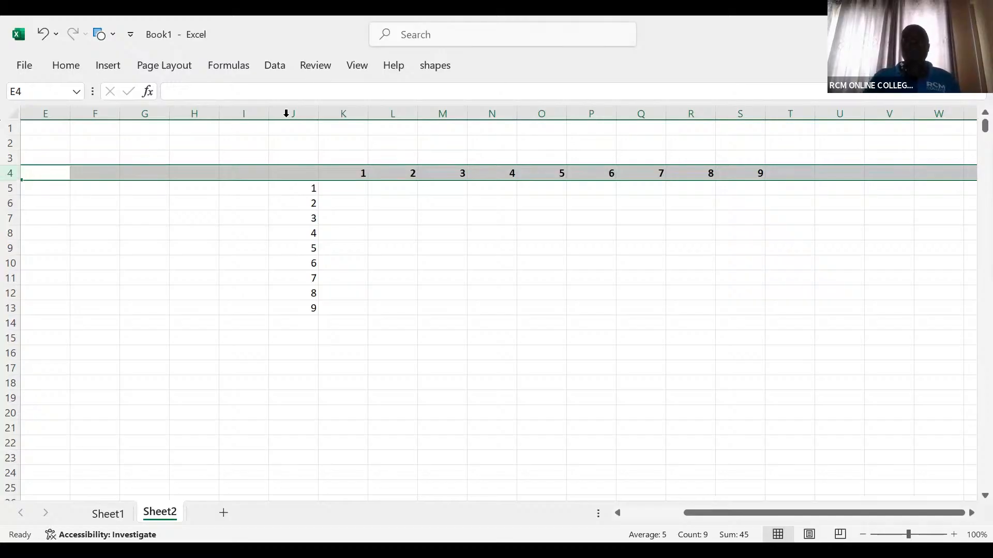
{"action": "left_click", "coordinate": [290, 114]}
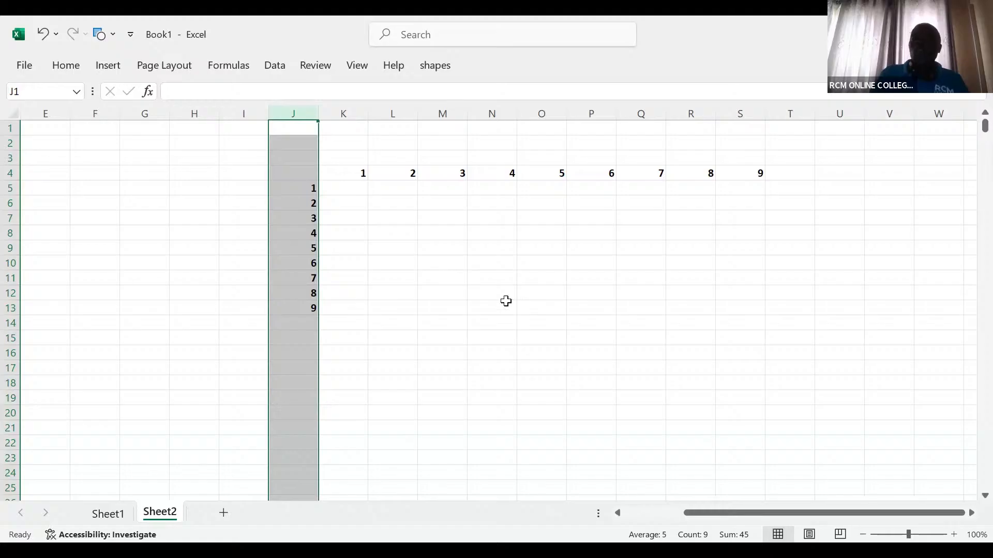
Enter the note "ROW 4 IS A BENCHMARK ROW" in cell N18 below the grid.
{"action": "left_click", "coordinate": [488, 380]}
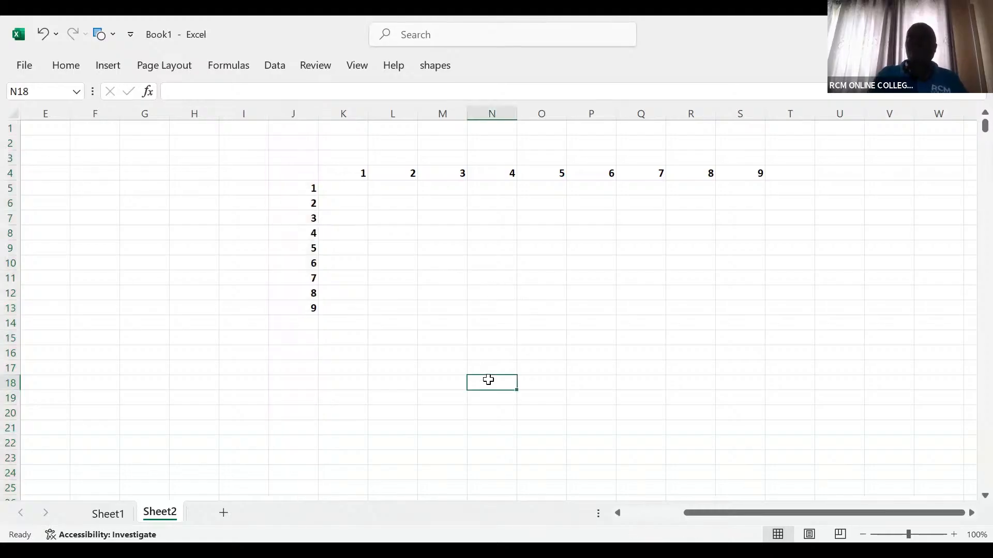
{"action": "type", "text": "ROW"}
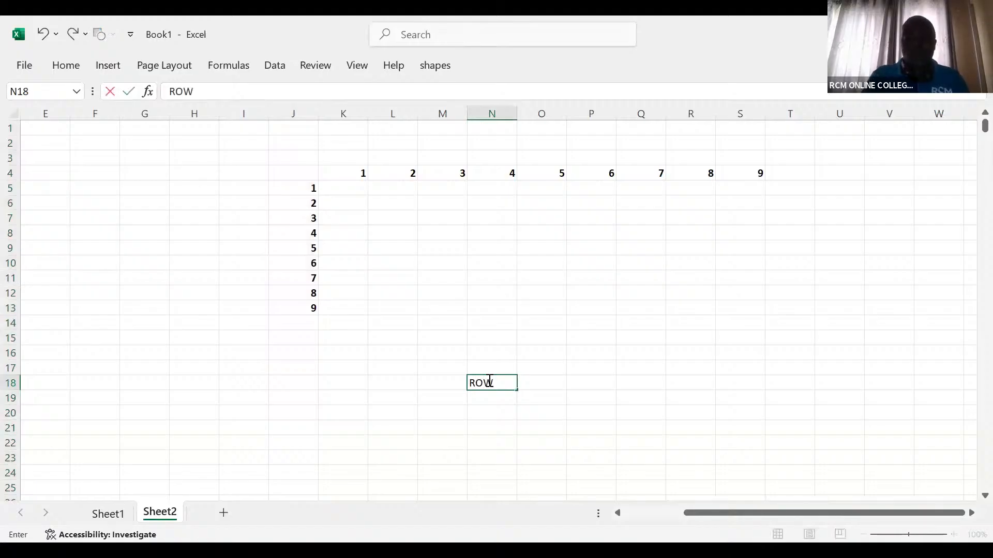
{"action": "type", "text": " F"}
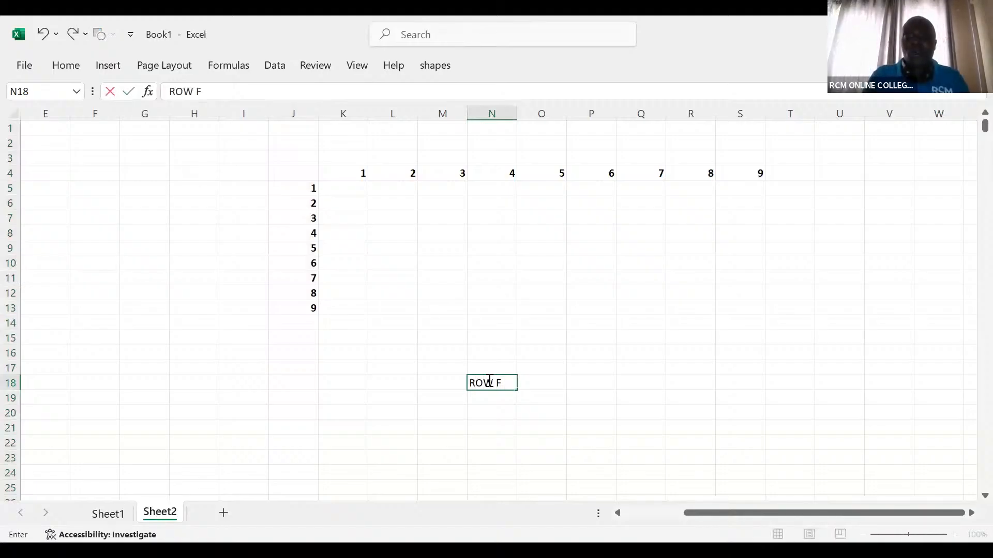
{"action": "key", "text": "BackSpace"}
{"action": "type", "text": "4 IS A"}
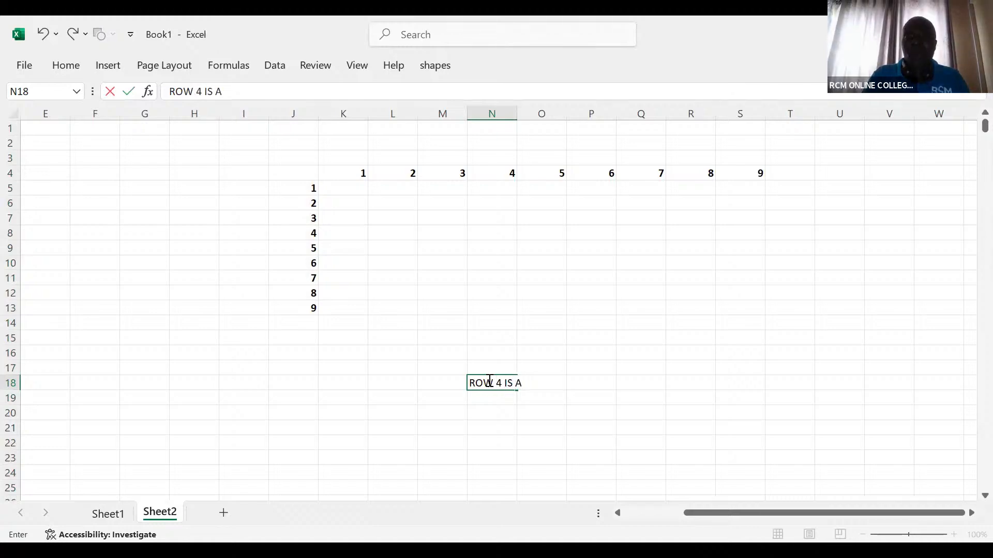
{"action": "type", "text": " BENCHMA"}
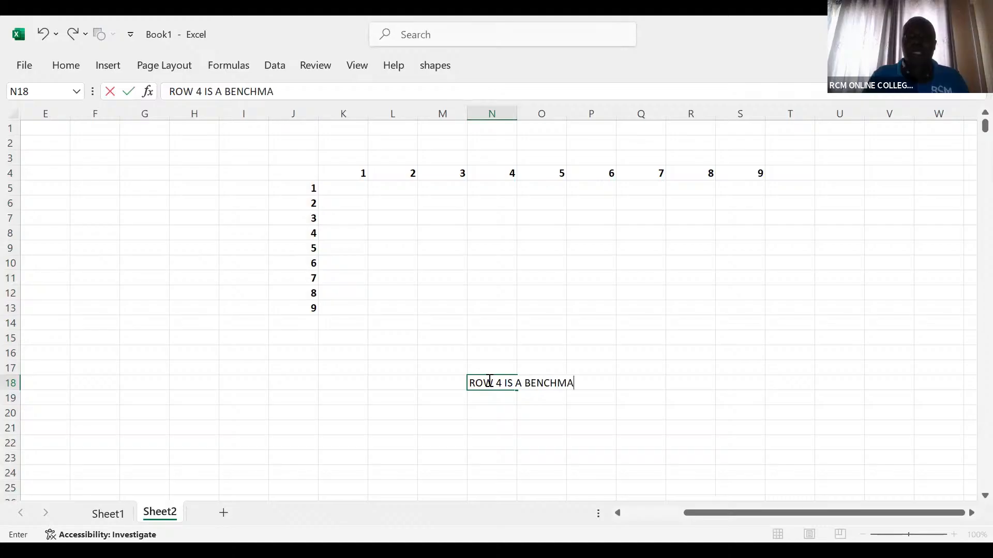
{"action": "type", "text": "RK ROW"}
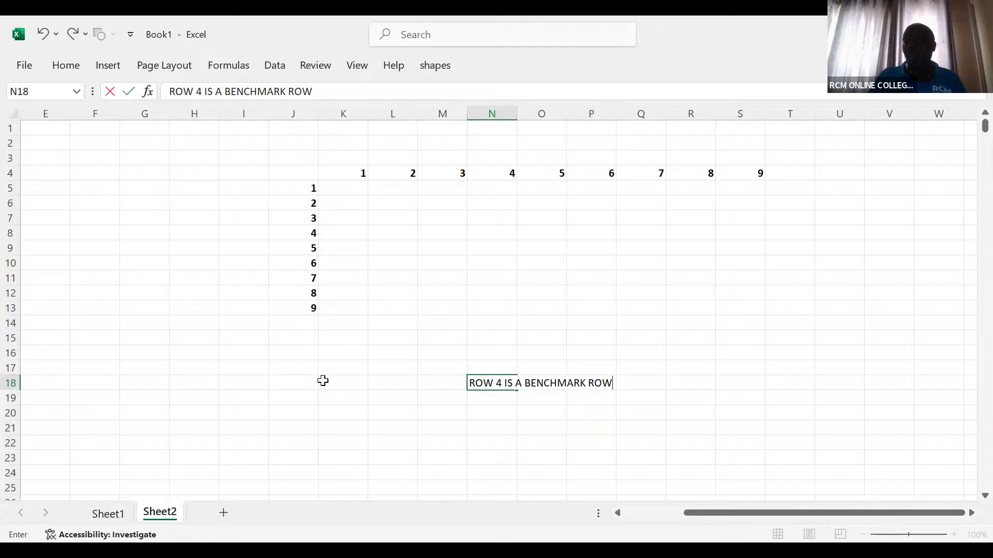
Enter the note "COLUMN J IS A BENCHMARK COLUMN" in cell N19.
{"action": "left_click", "coordinate": [478, 398]}
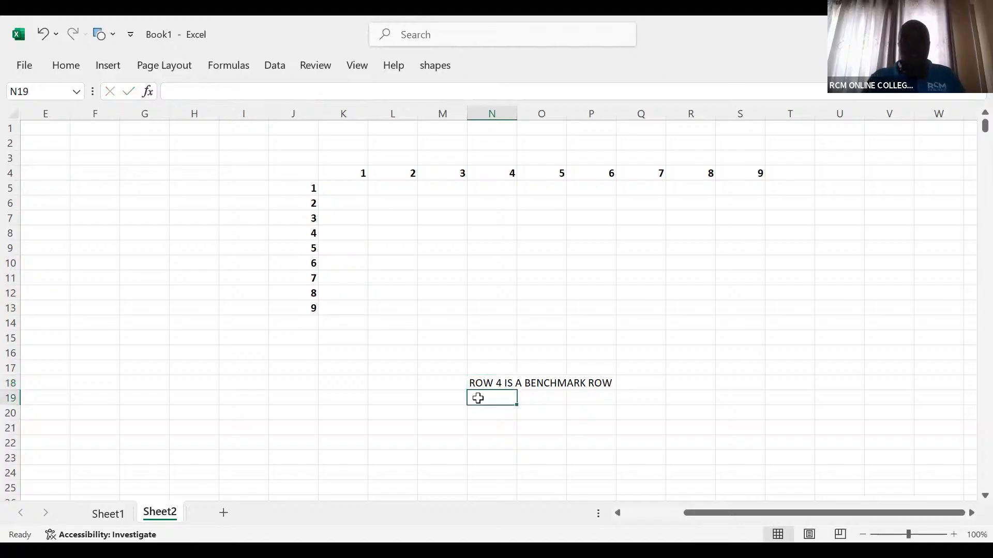
{"action": "type", "text": "COLUMN"}
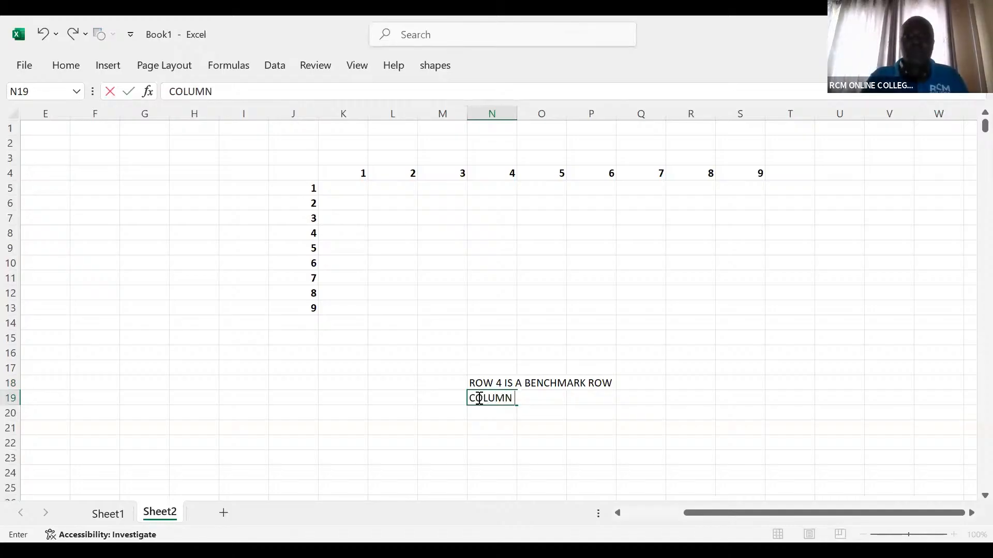
{"action": "type", "text": " j"}
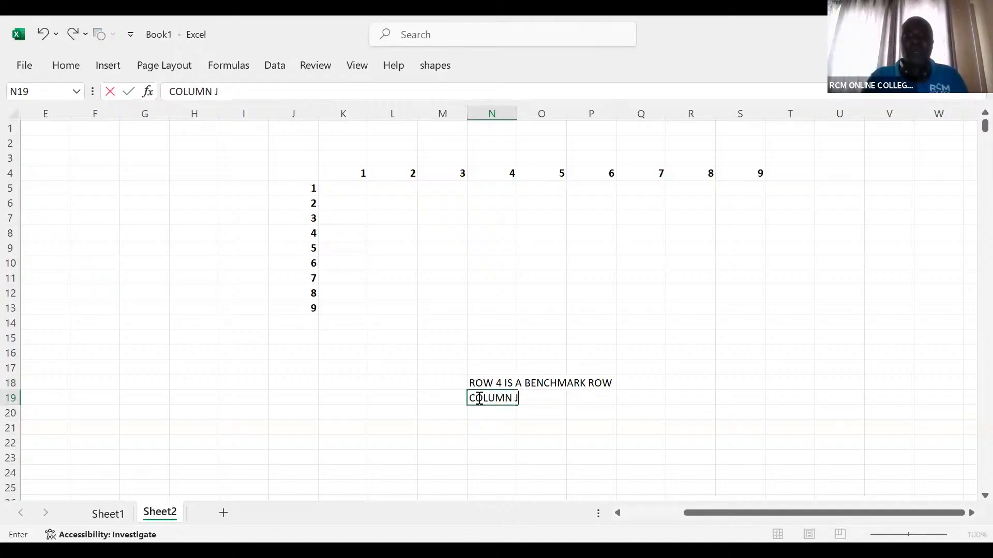
{"action": "type", "text": " IS A BENC"}
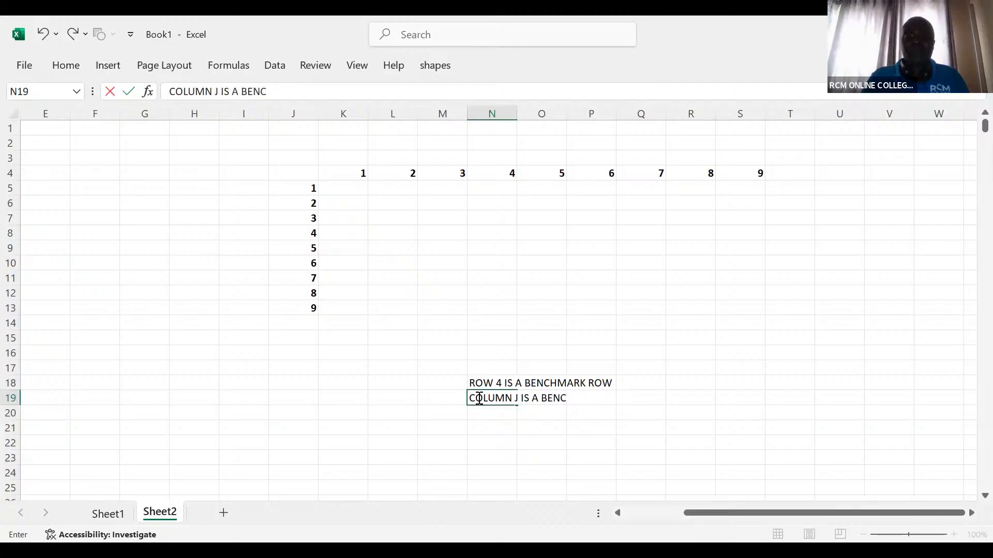
{"action": "type", "text": "HMARK"}
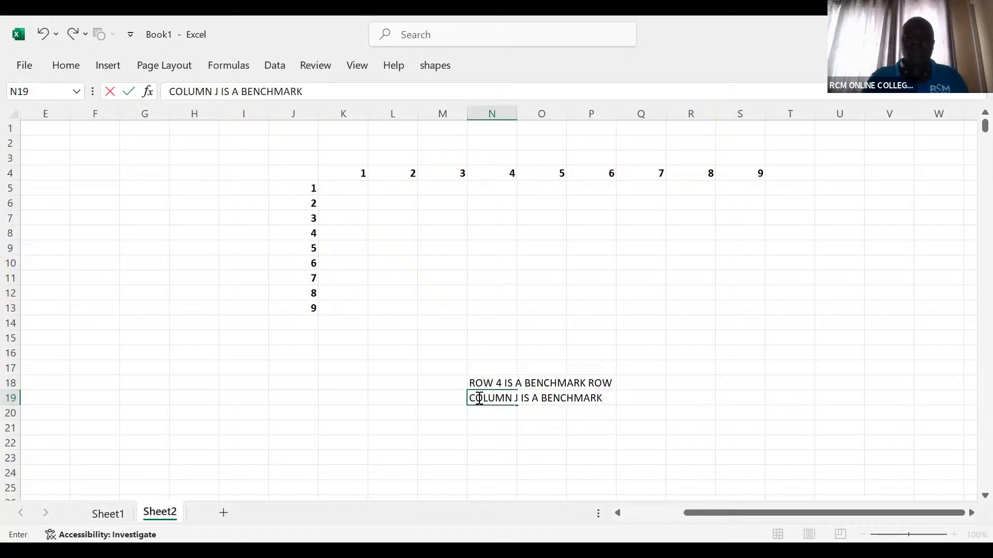
{"action": "type", "text": " COLUMN"}
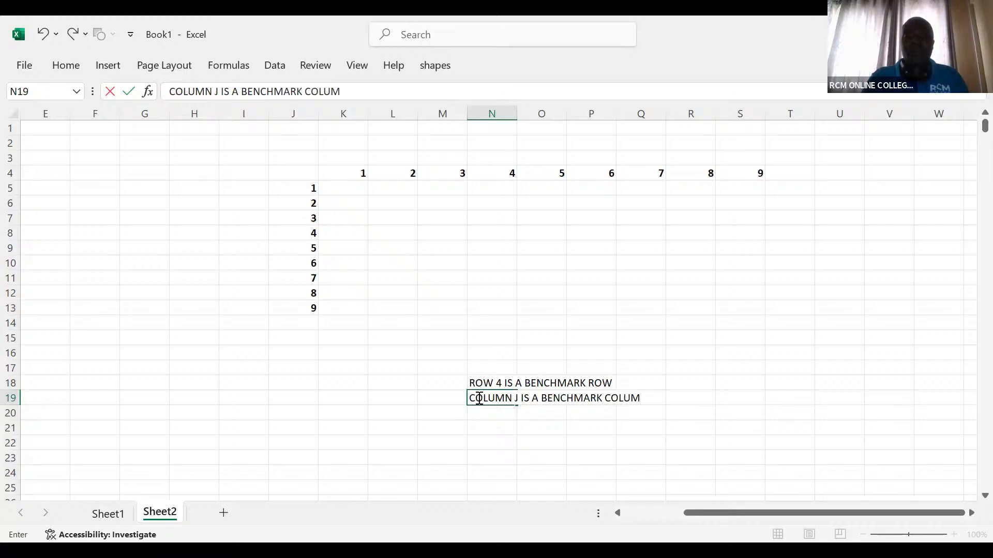
{"action": "key", "text": "Return"}
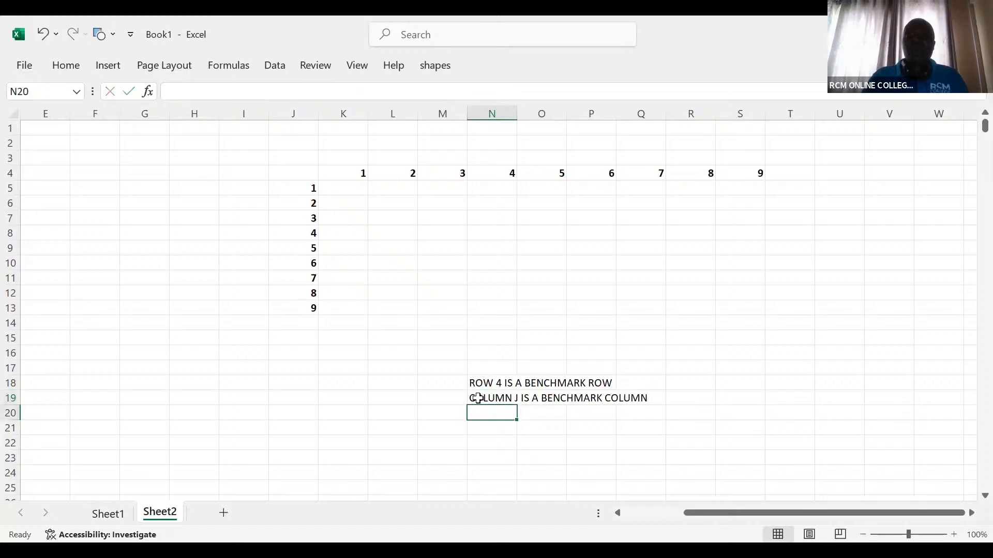
Enter the note "ALL BENCHMARKS SHALL BE DOLARISED=PARTIAL DOLARISATION" in cell N21, leaving row 20 blank.
{"action": "key", "text": "Return"}
{"action": "type", "text": "ALL"}
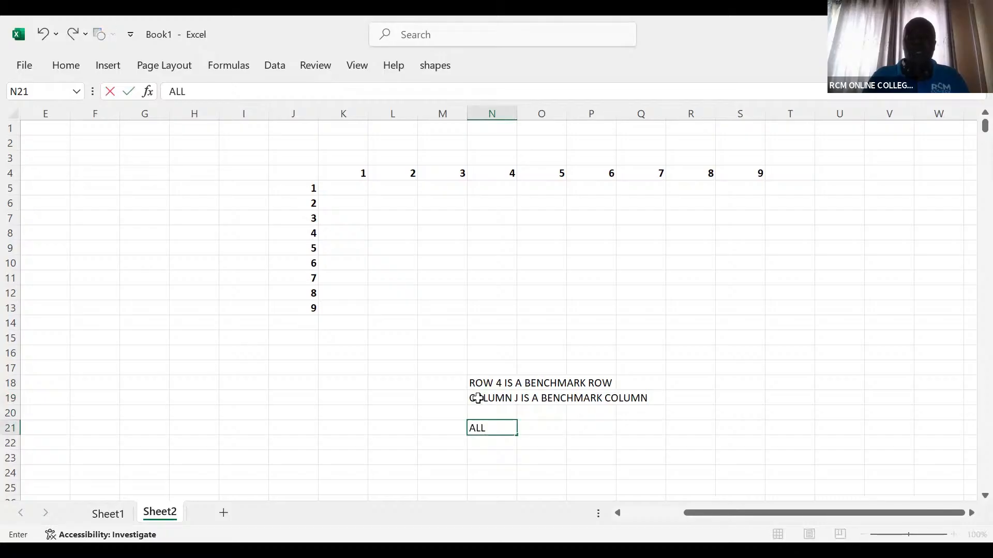
{"action": "type", "text": " BENCHMA"}
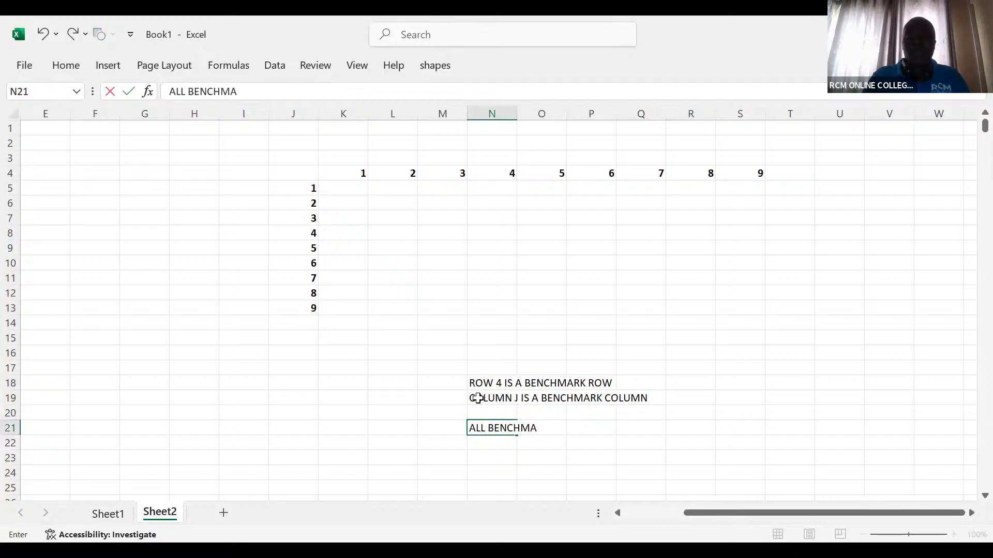
{"action": "type", "text": "RKS"}
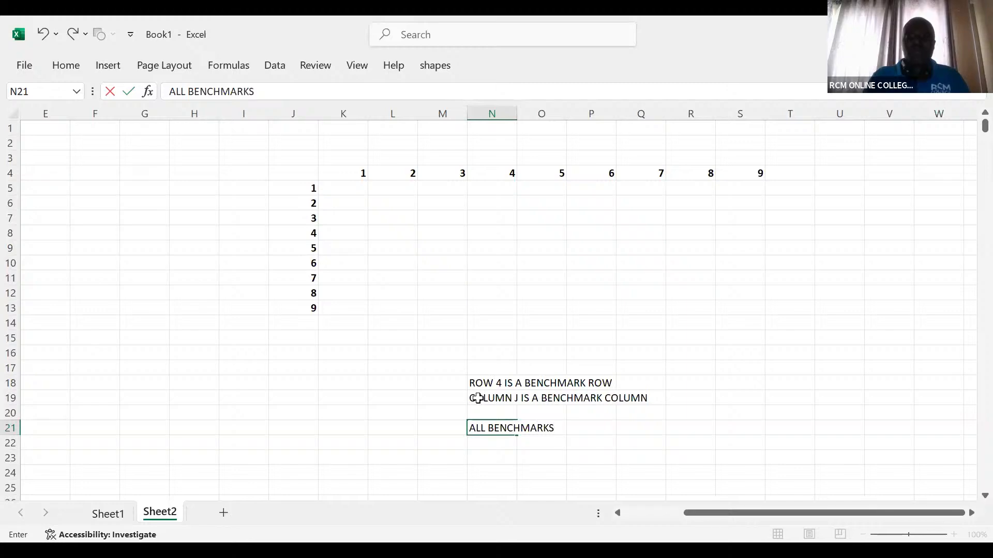
{"action": "type", "text": " SHALL B"}
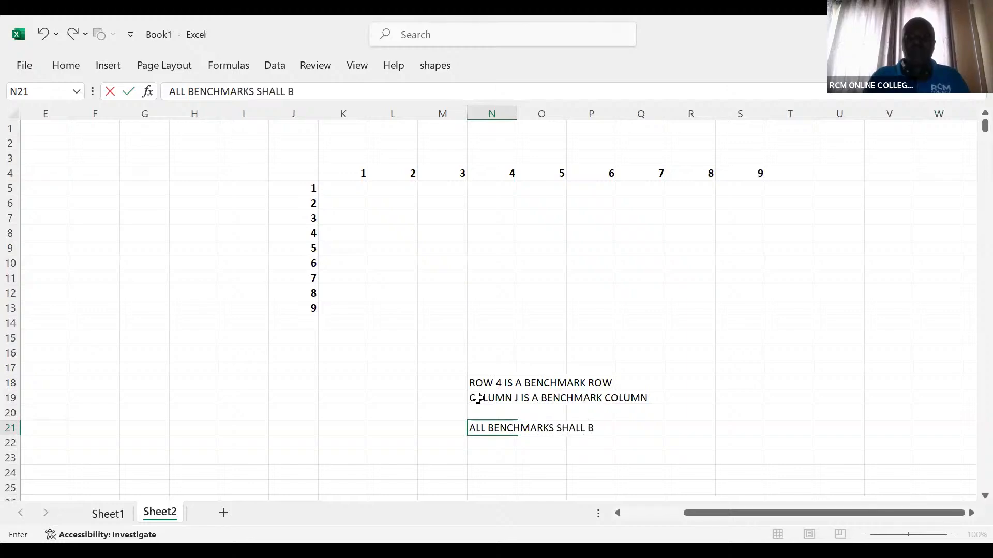
{"action": "type", "text": "E DOLA"}
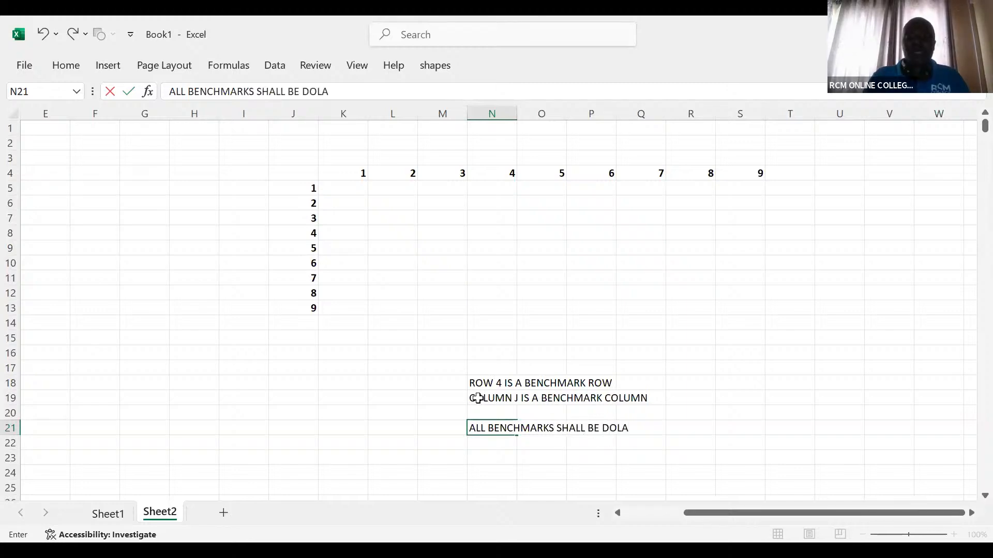
{"action": "type", "text": "RISED"}
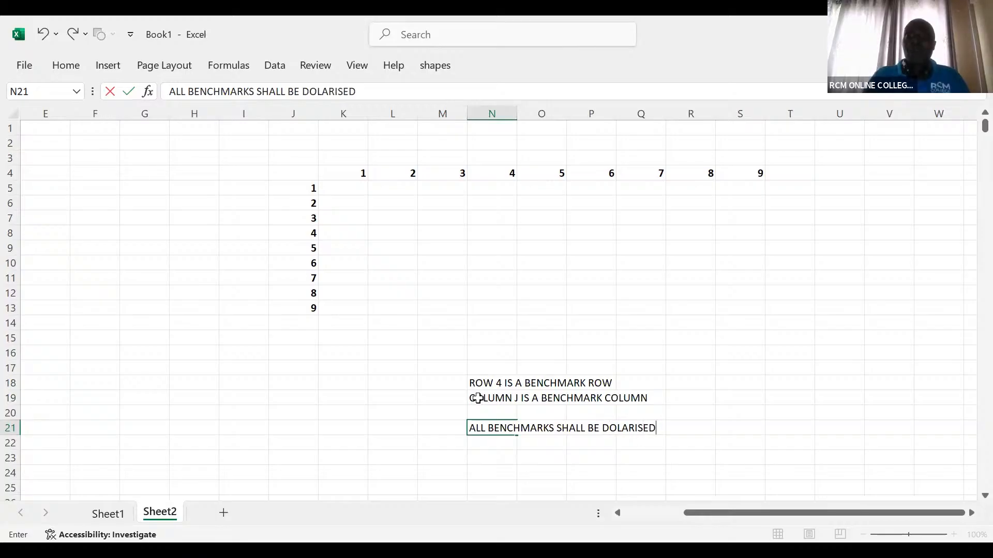
{"action": "type", "text": "=PART"}
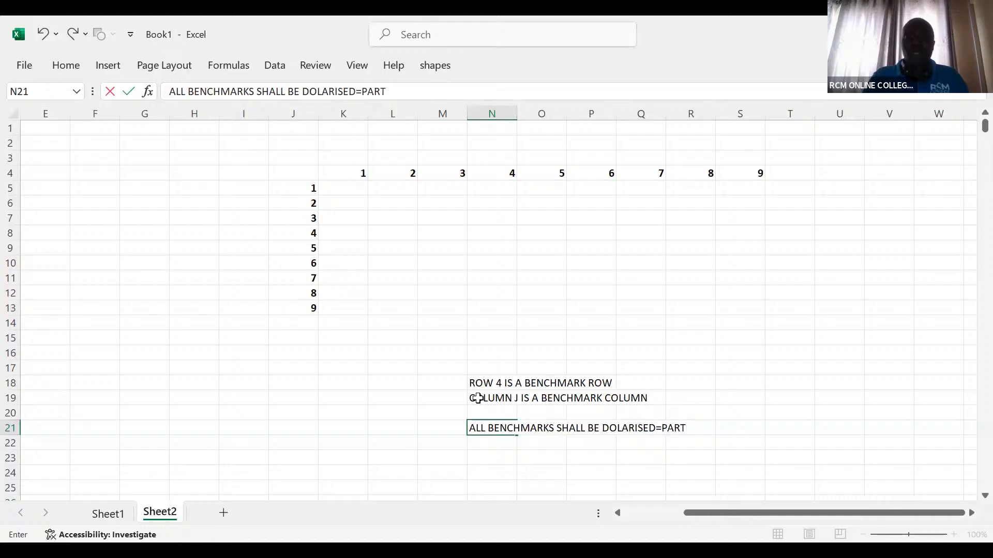
{"action": "type", "text": "IAL DOLARISA"}
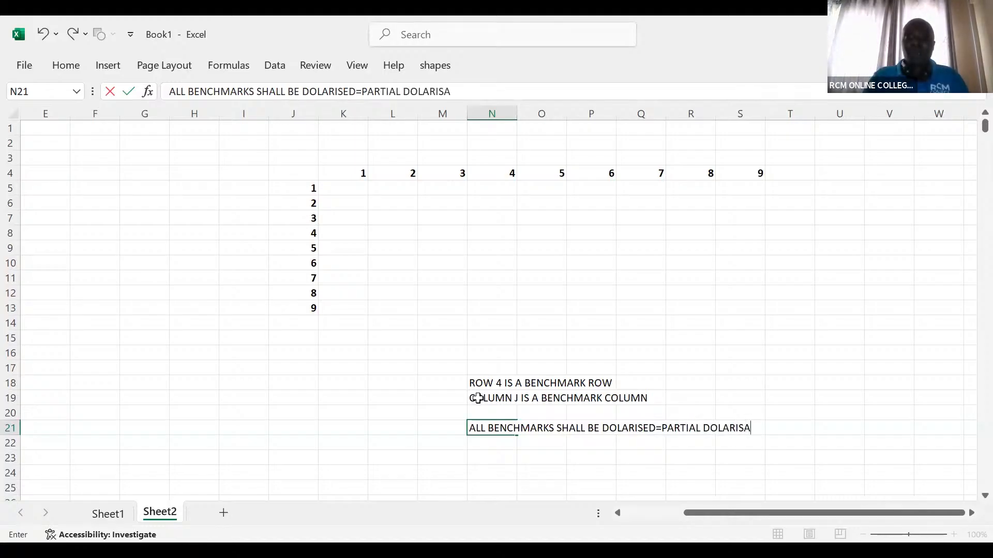
{"action": "type", "text": "TION"}
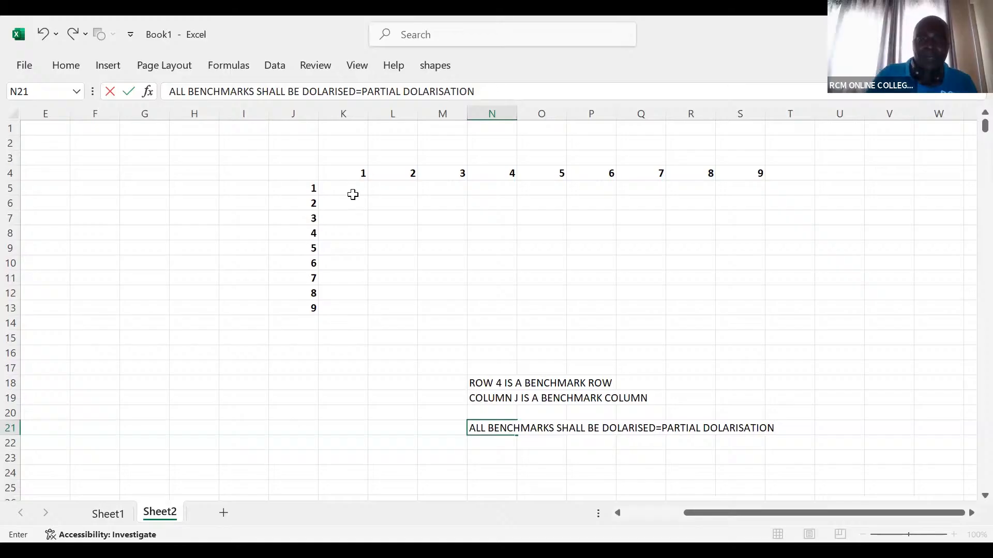
Enter =$J5*K$4 in K5 with mixed references, and fill it across and down through S13.
{"action": "left_click", "coordinate": [351, 190]}
{"action": "type", "text": "="}
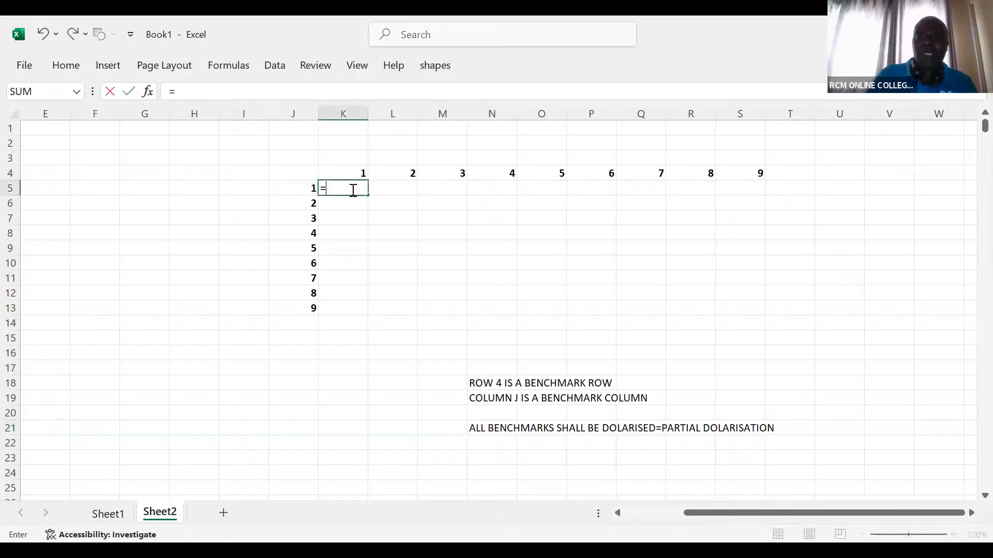
{"action": "left_click", "coordinate": [305, 190]}
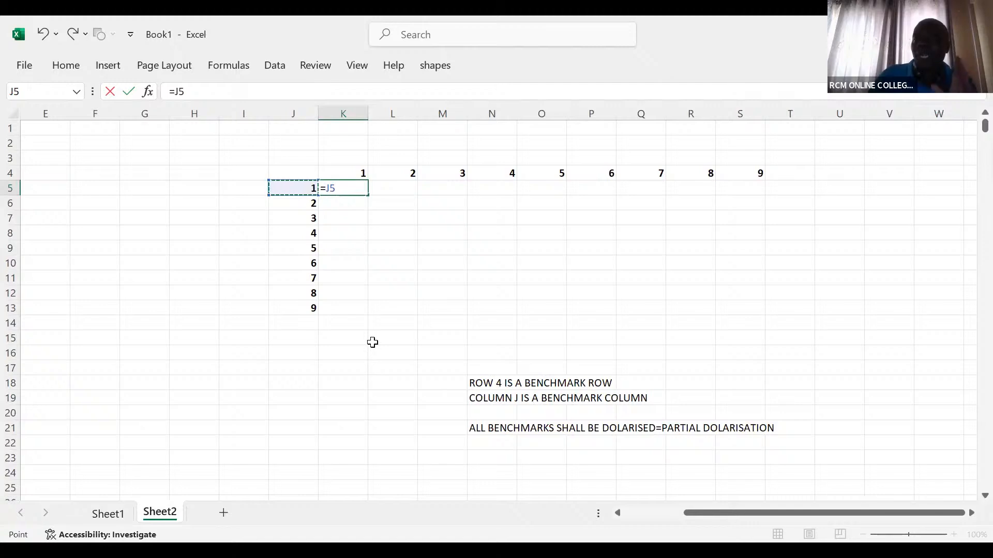
{"action": "left_click", "coordinate": [326, 190]}
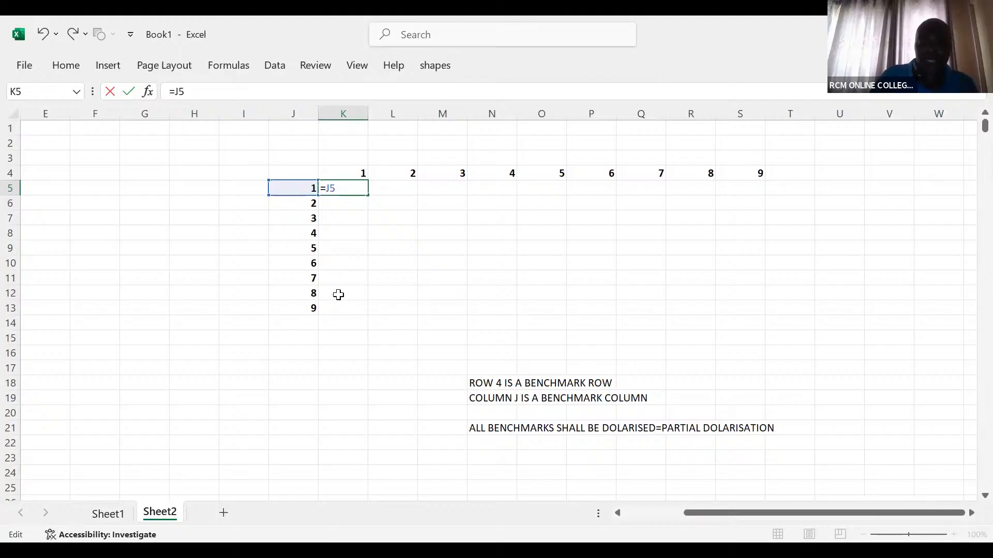
{"action": "type", "text": "$J5*"}
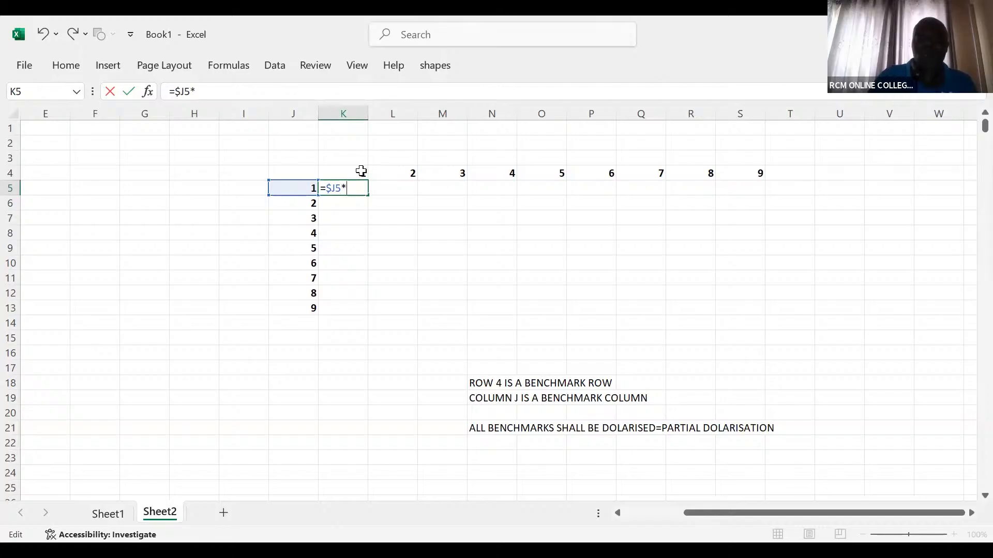
{"action": "left_click", "coordinate": [362, 171]}
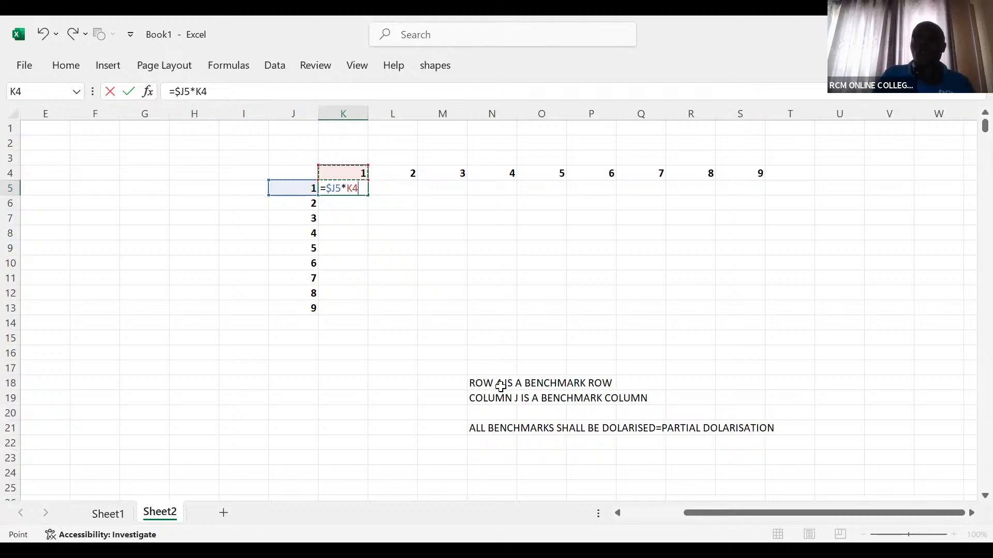
{"action": "left_click", "coordinate": [354, 189]}
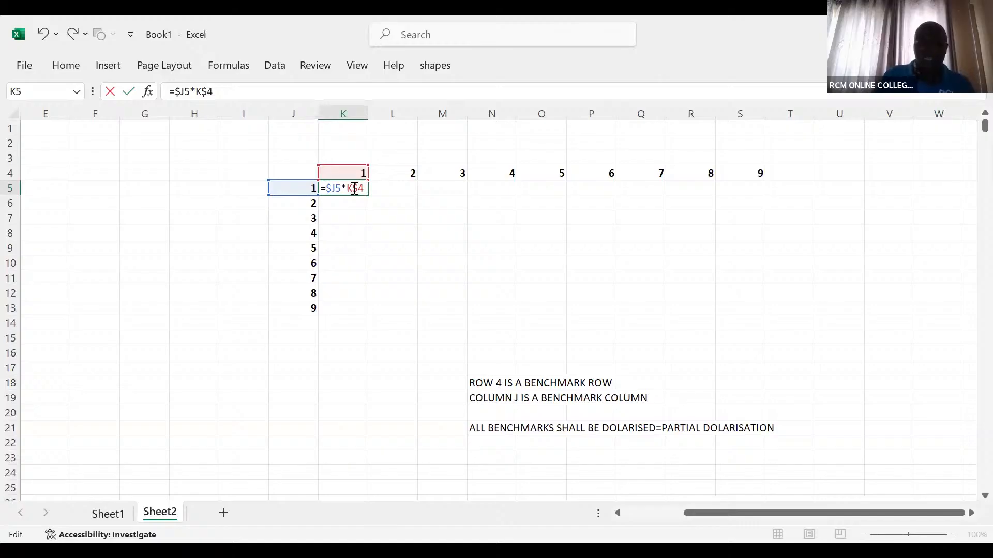
{"action": "key", "text": "ctrl+Return"}
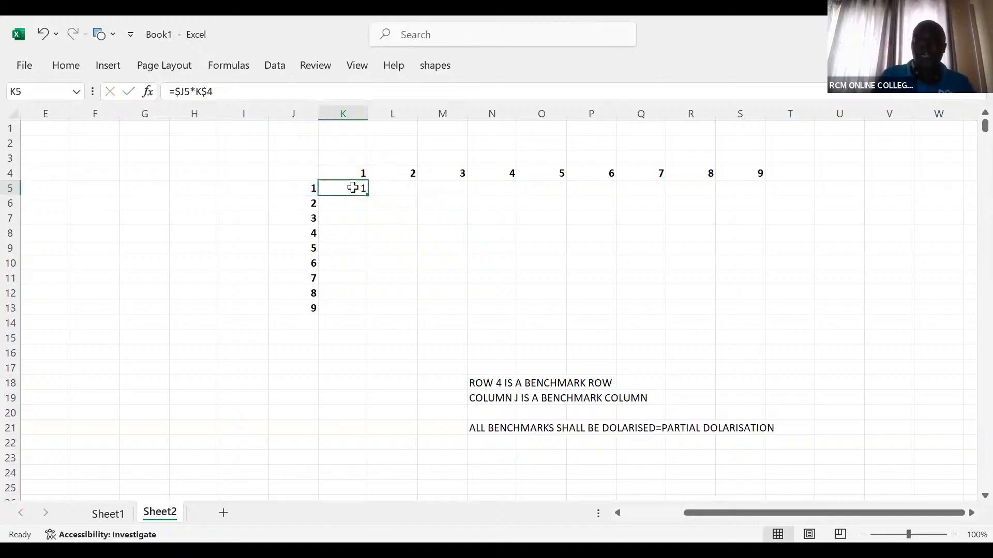
{"action": "left_click_drag", "start_coordinate": [368, 194], "coordinate": [751, 331]}
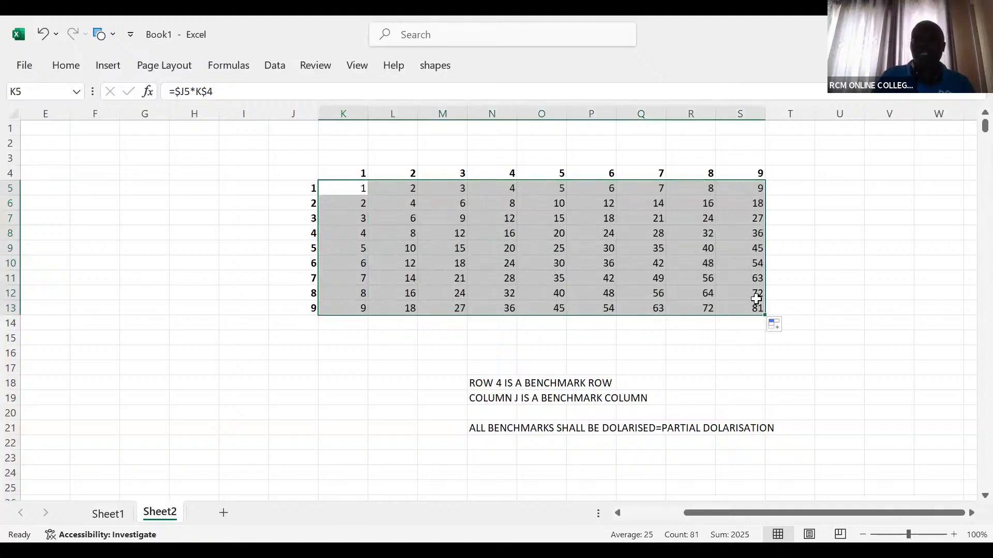